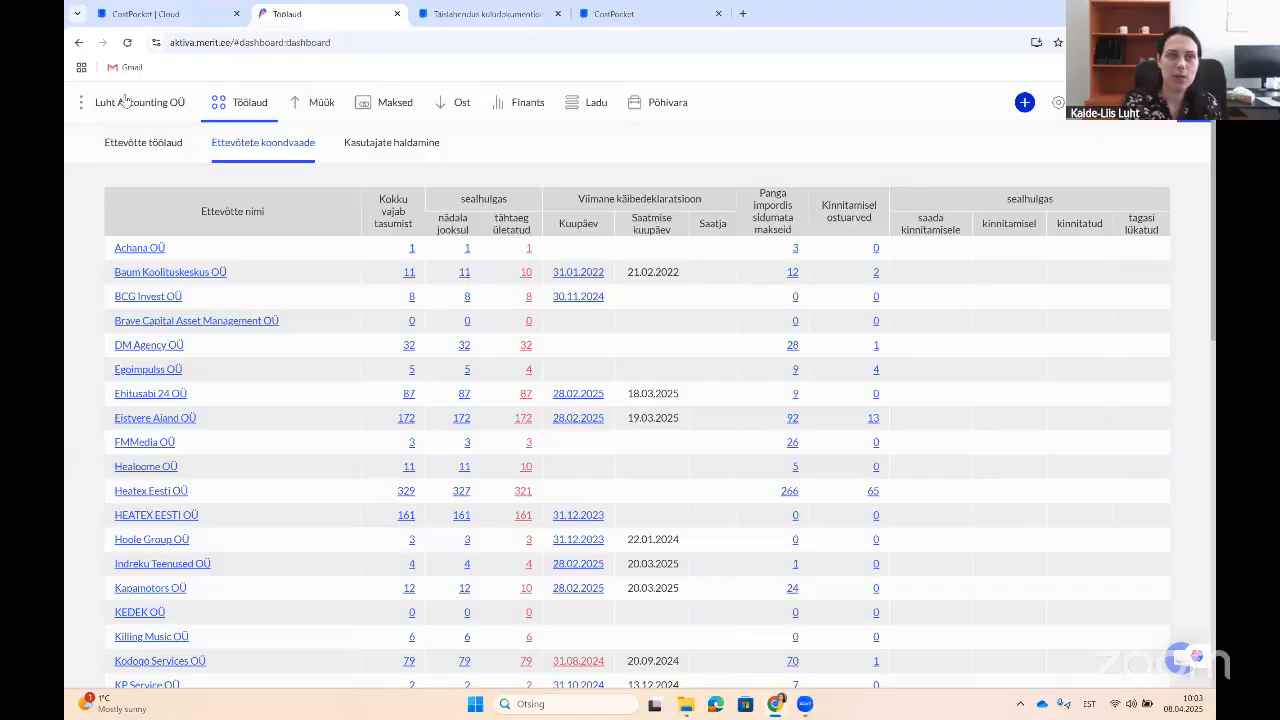
Step: Preview account registration in Estonian, then back out to the CostPocket Cloud reports page
key("ctrl+Tab")
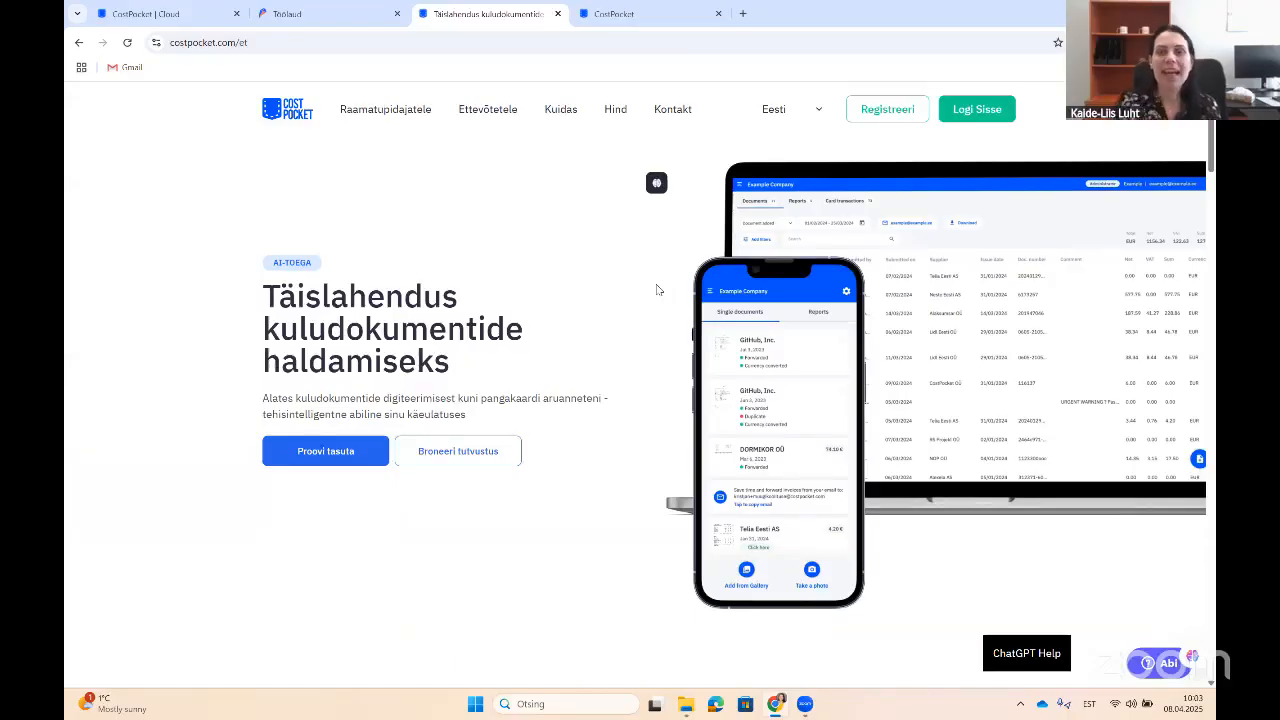
left_click(911, 118)
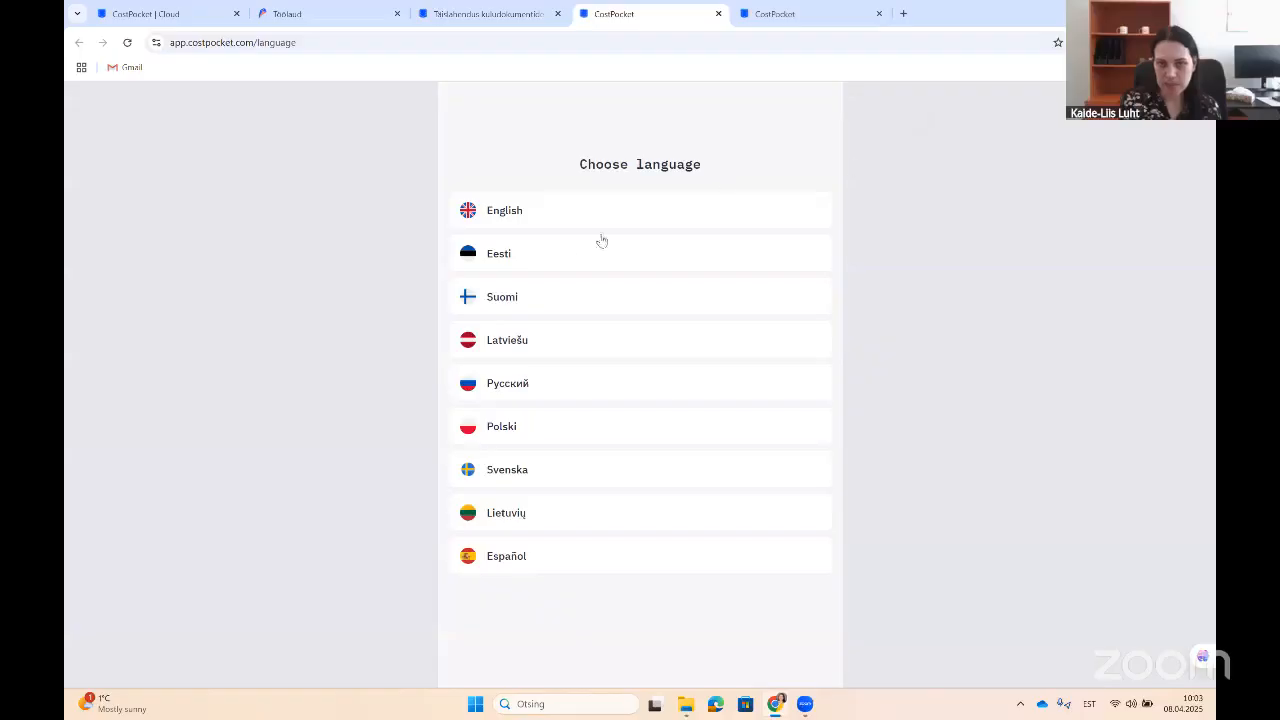
left_click(580, 258)
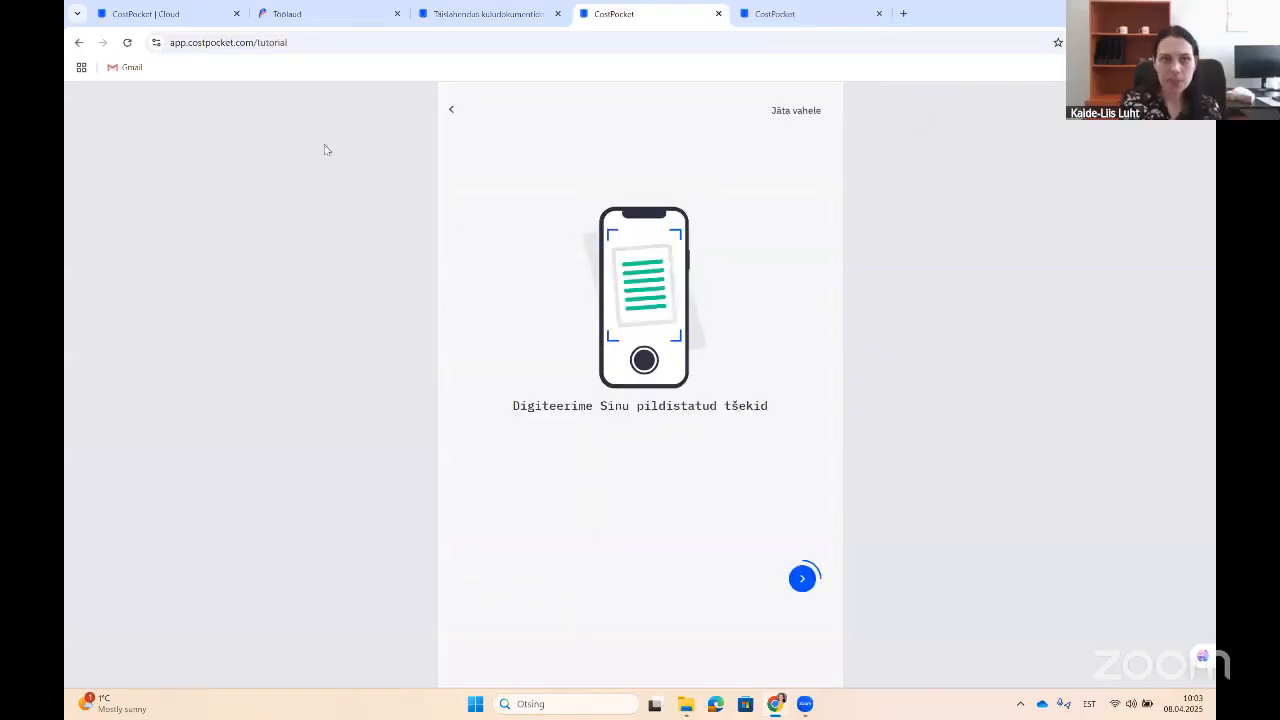
left_click(453, 112)
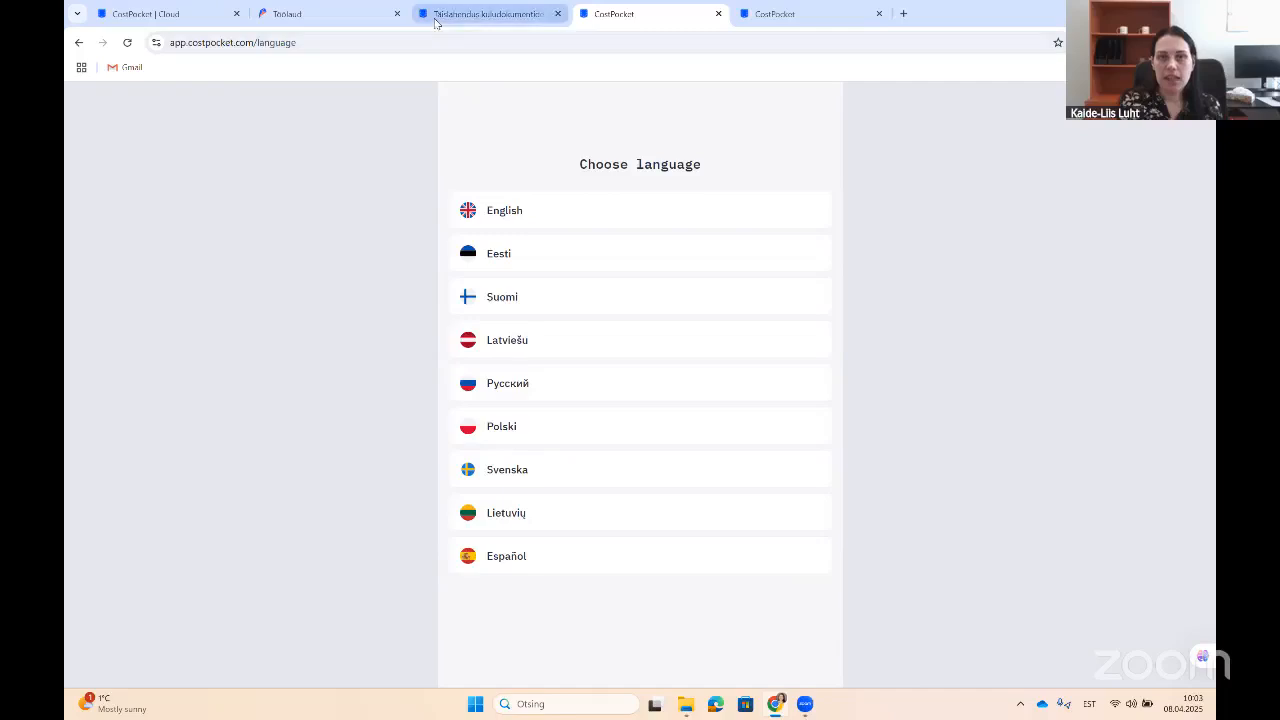
left_click(79, 44)
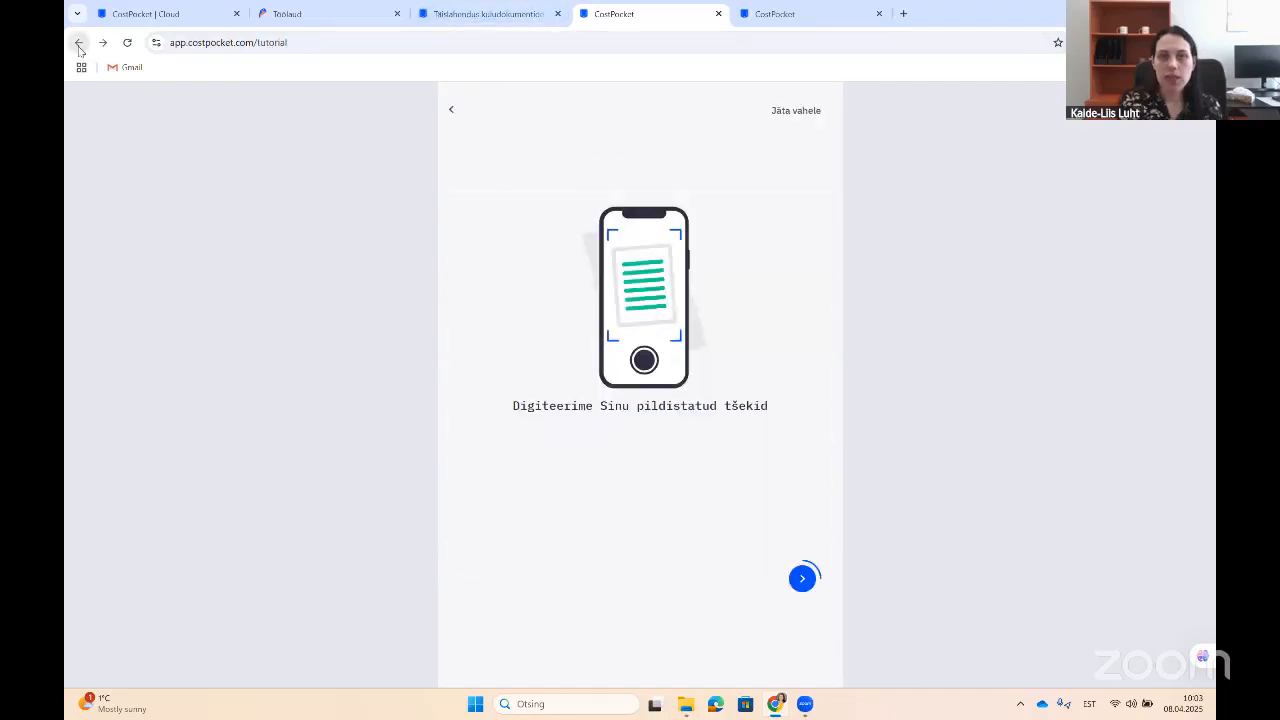
left_click(79, 44)
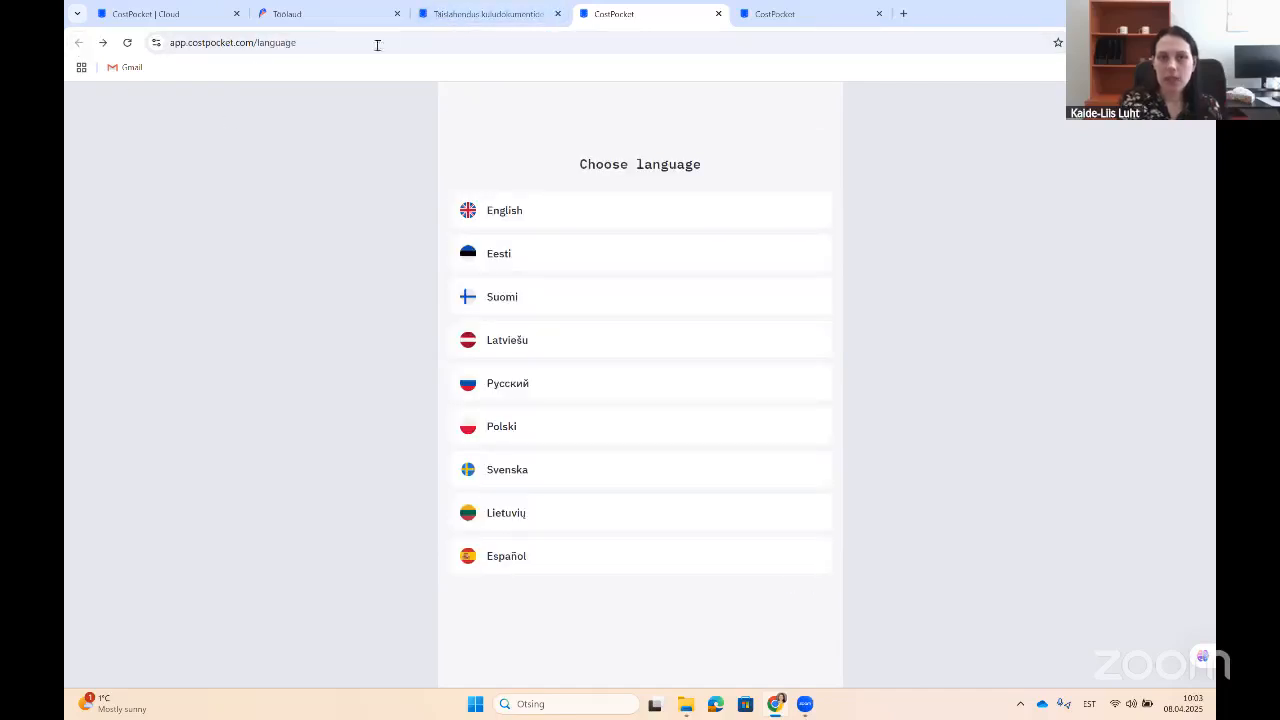
left_click(441, 25)
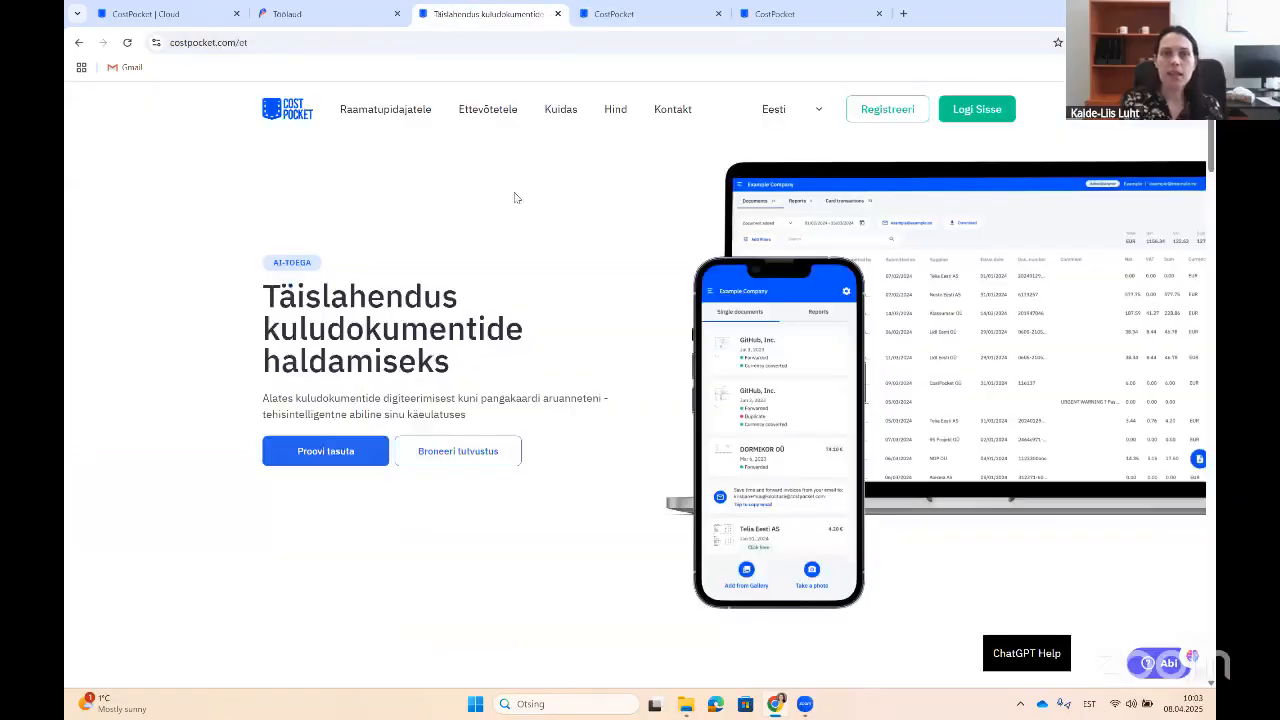
left_click(165, 14)
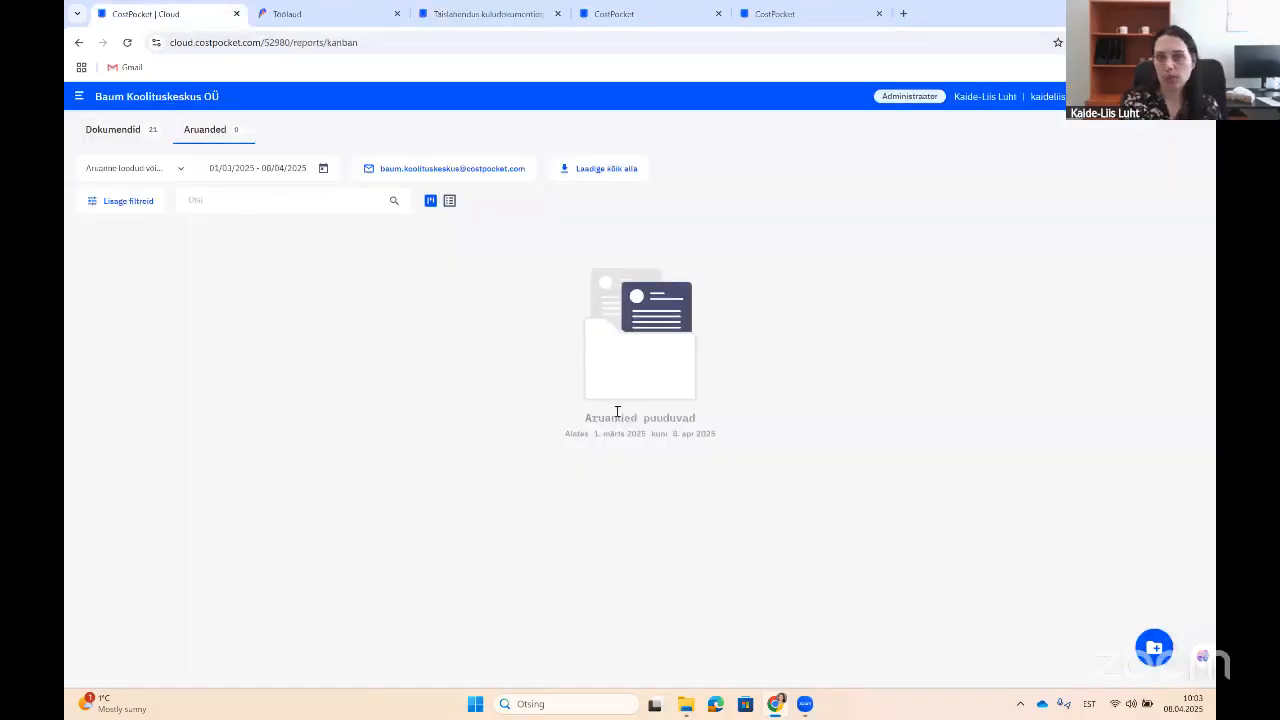
Step: From the organisation drawer, choose Uus organisatsioon to add a new organisation
left_click(80, 97)
scroll(160, 630, "down", 2)
scroll(200, 450, "up", 2)
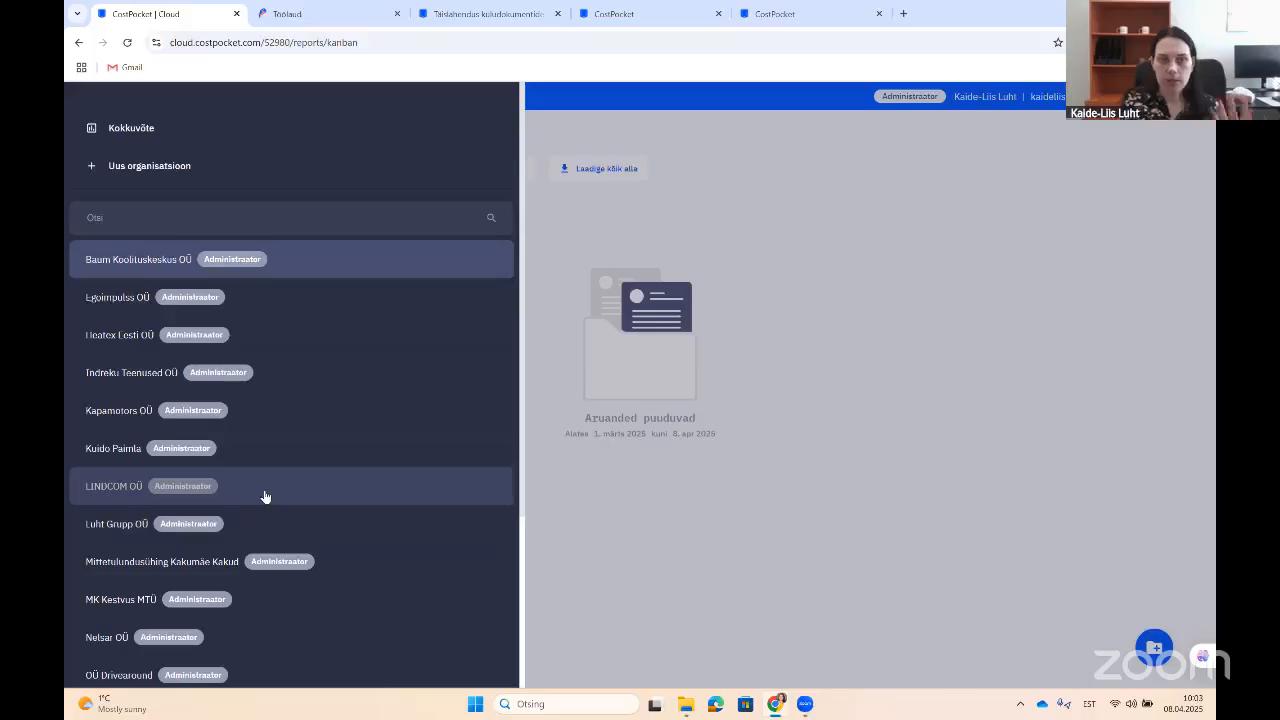
left_click(155, 170)
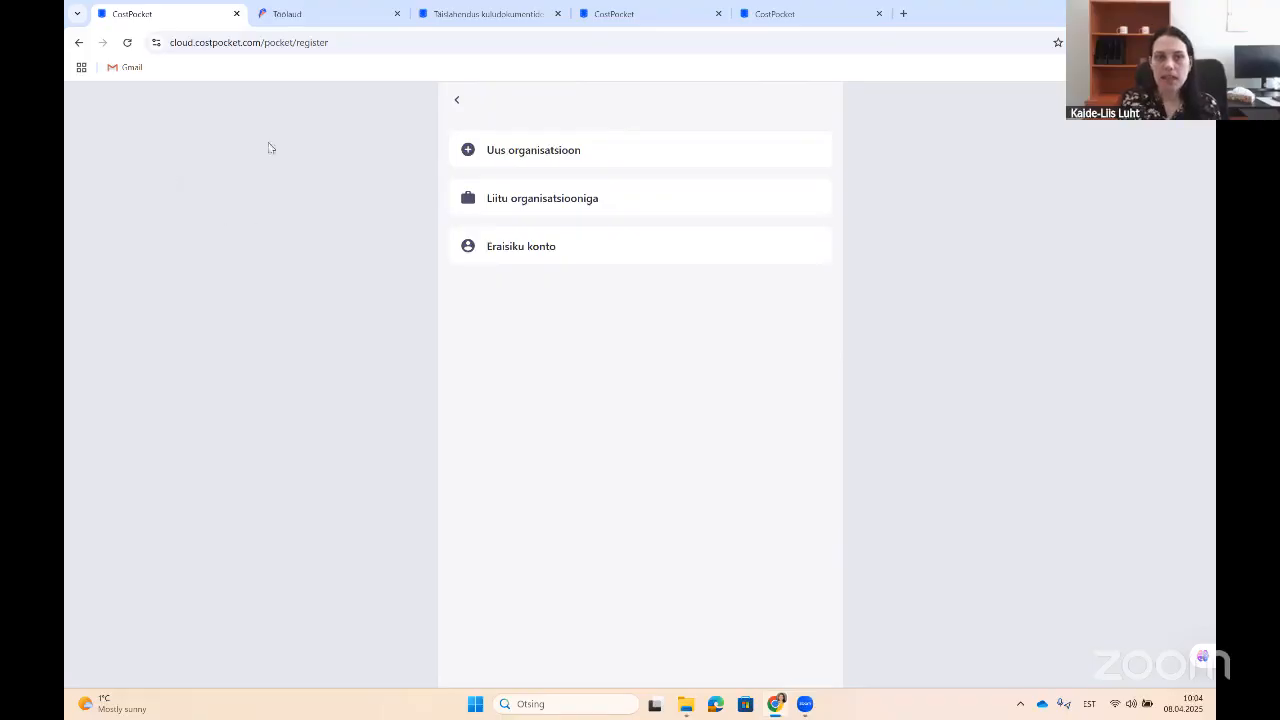
Step: Register a new Estonian organisation by selecting Luht Accounting OÜ from the company search
left_click(508, 156)
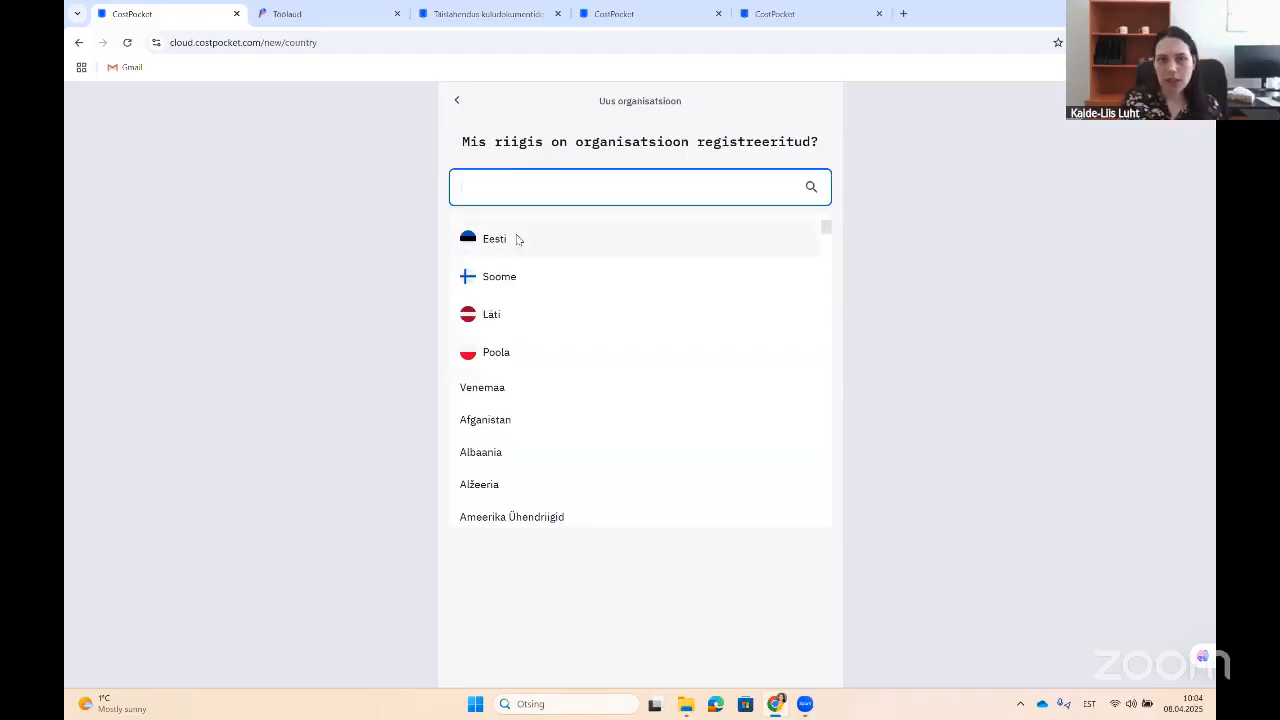
left_click(516, 240)
type("Luht Acco")
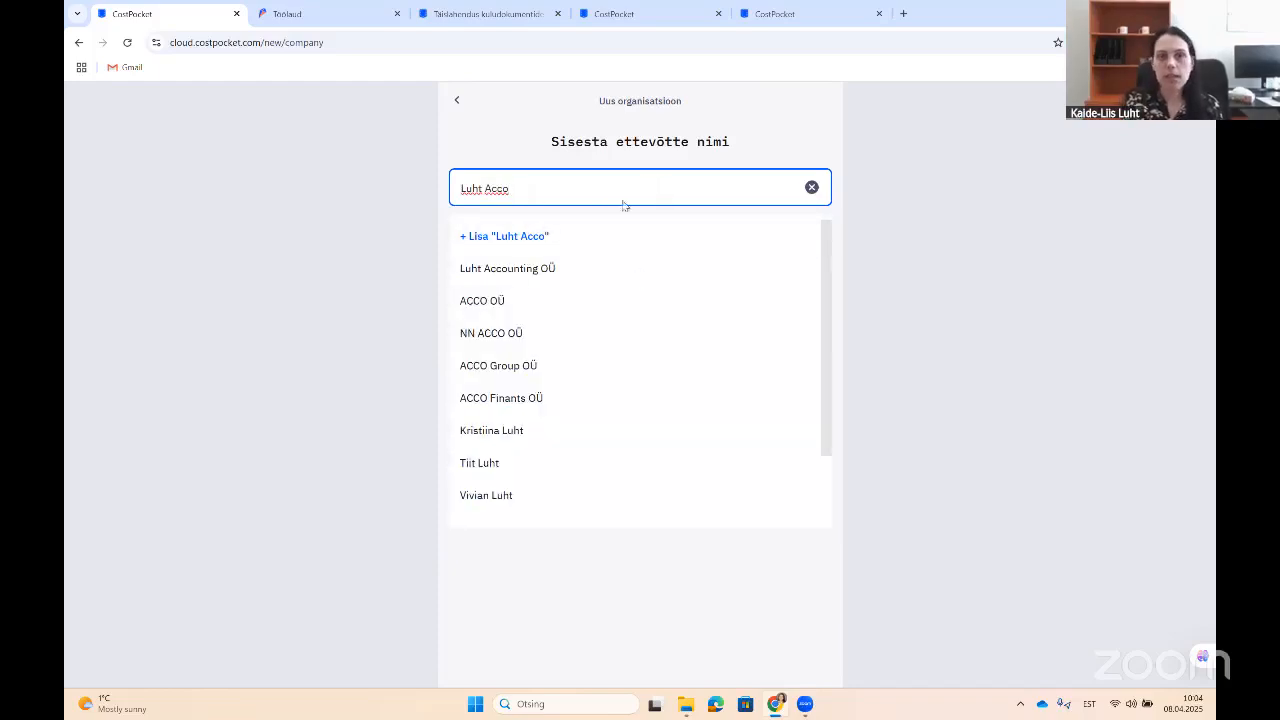
left_click(551, 267)
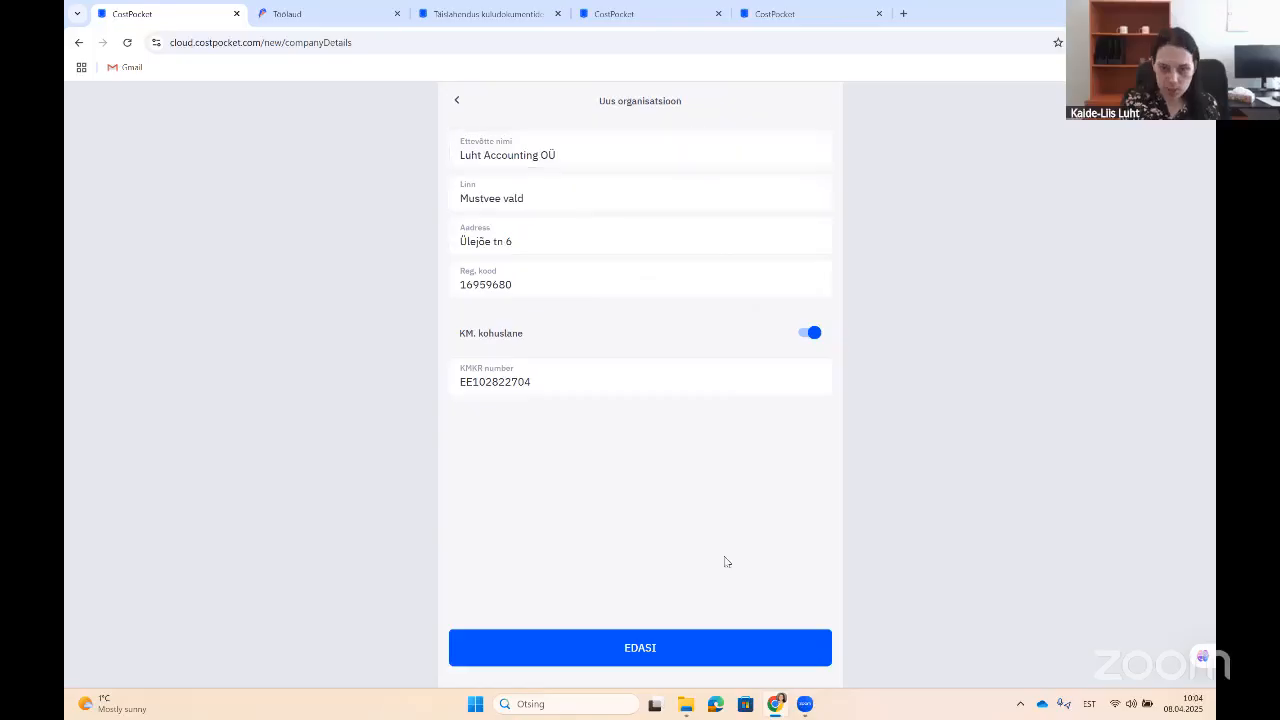
left_click(695, 652)
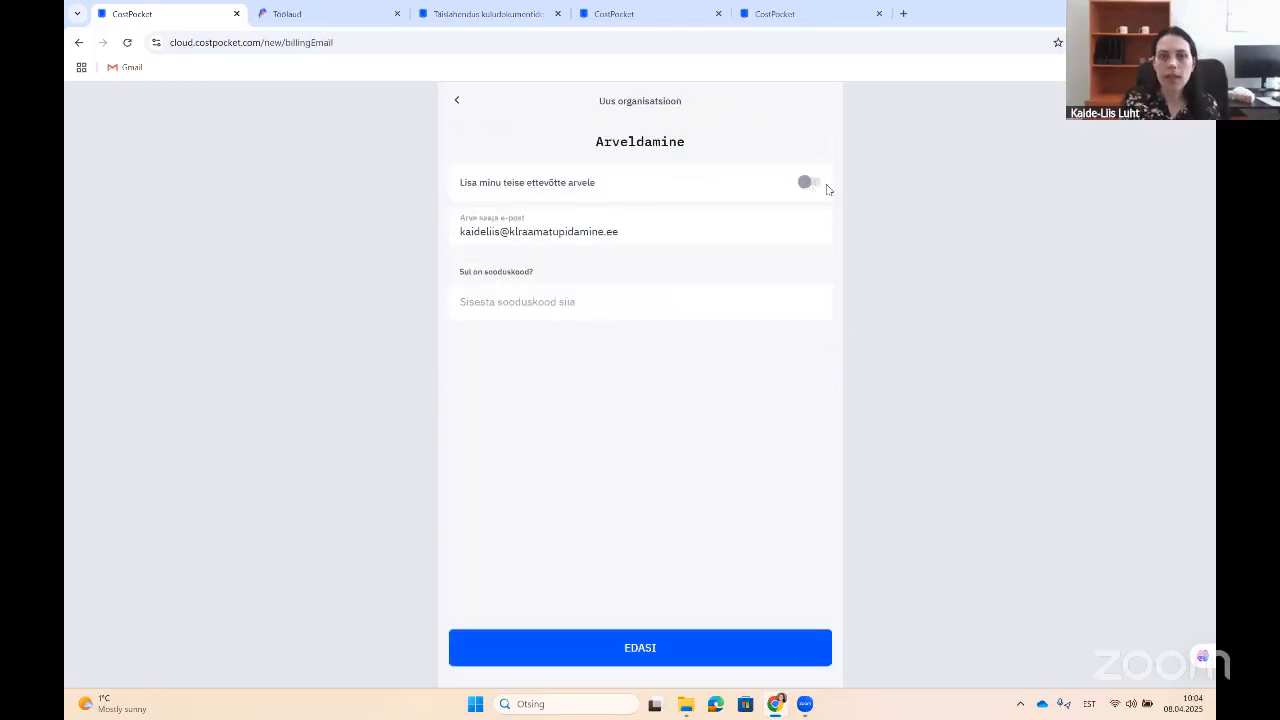
Step: Bill the organisation's fees to Luht Grupp OÜ and finish creating it
left_click(812, 184)
left_click(791, 227)
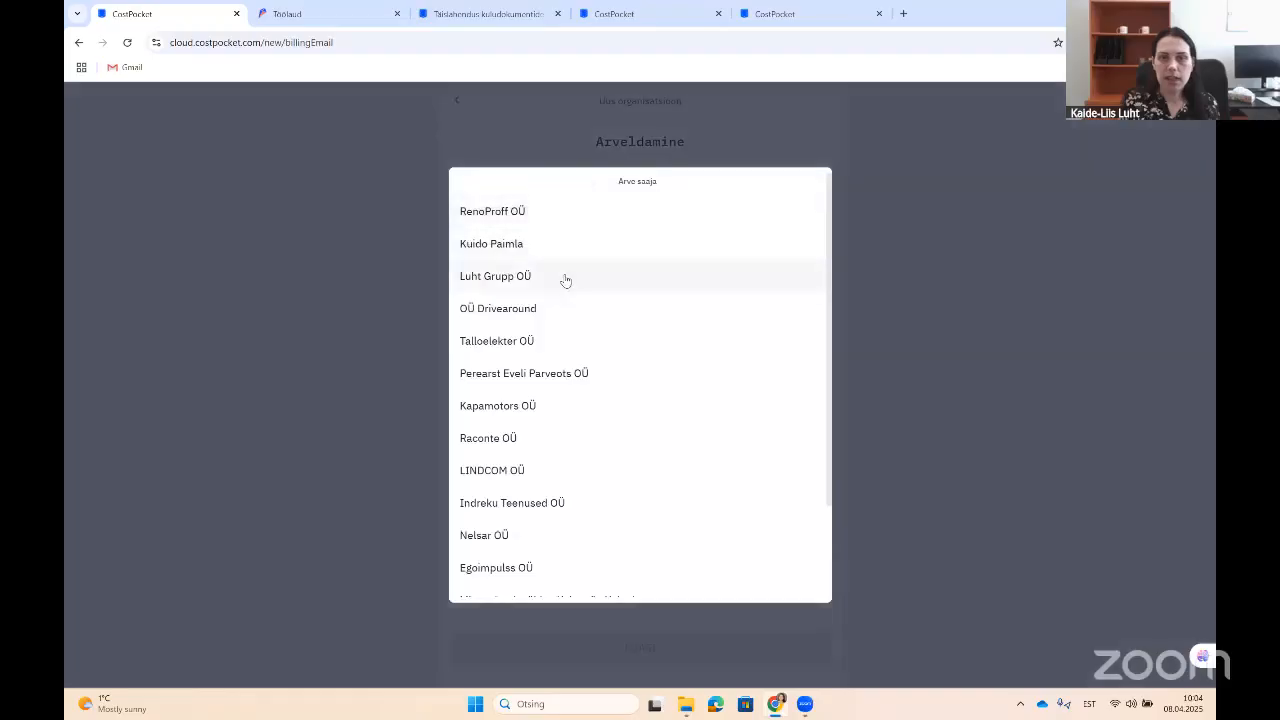
left_click(564, 277)
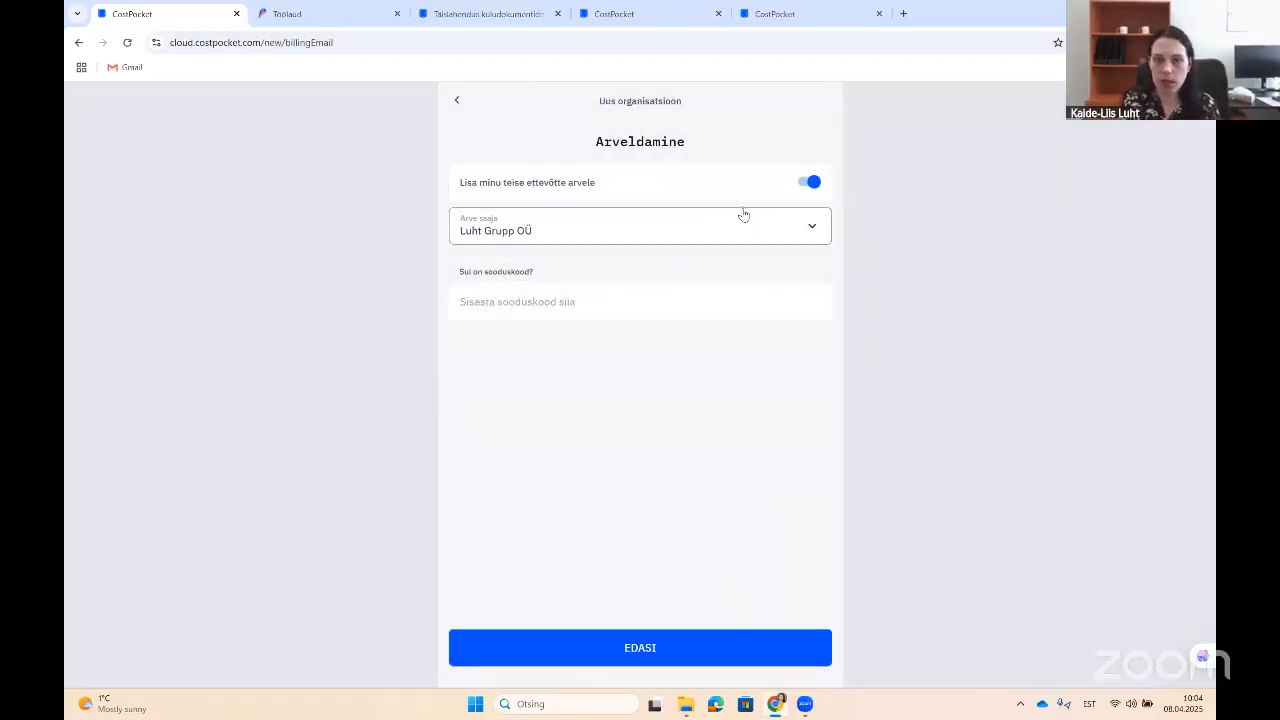
left_click(711, 650)
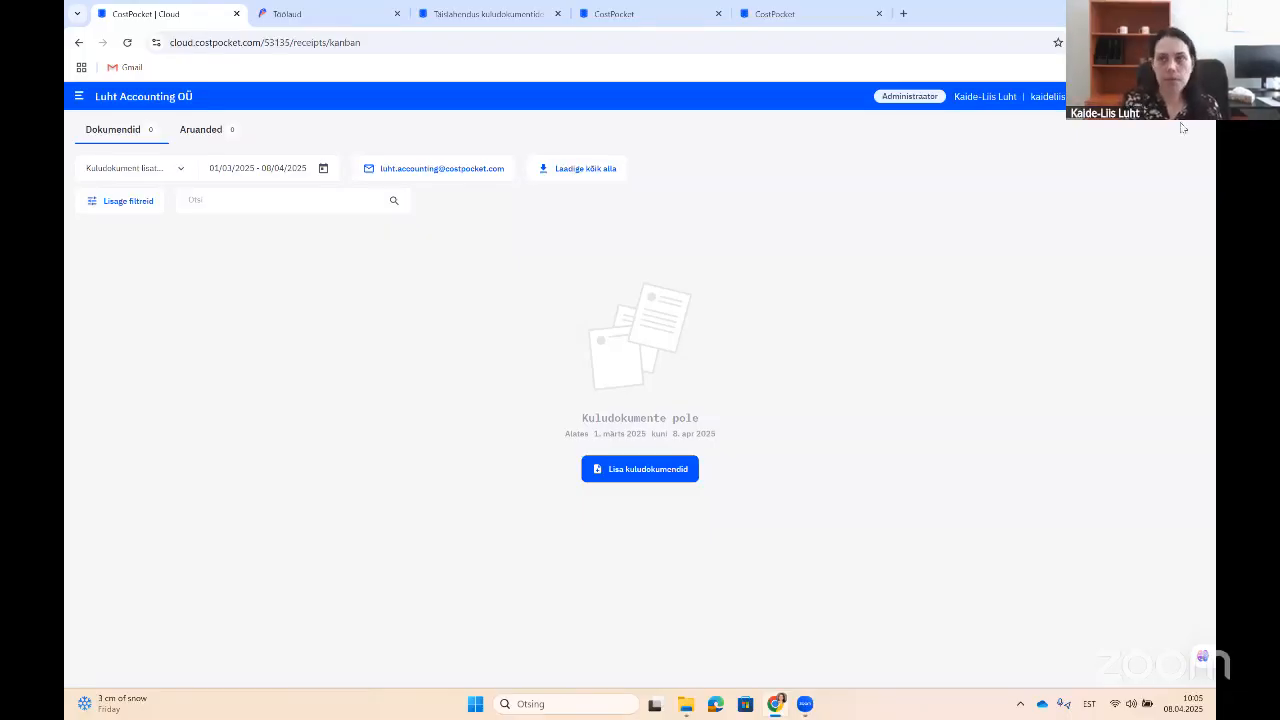
Step: Open the Raamatupidamistarkvara settings and view the Merit Aktiva integration setup
left_click(1198, 97)
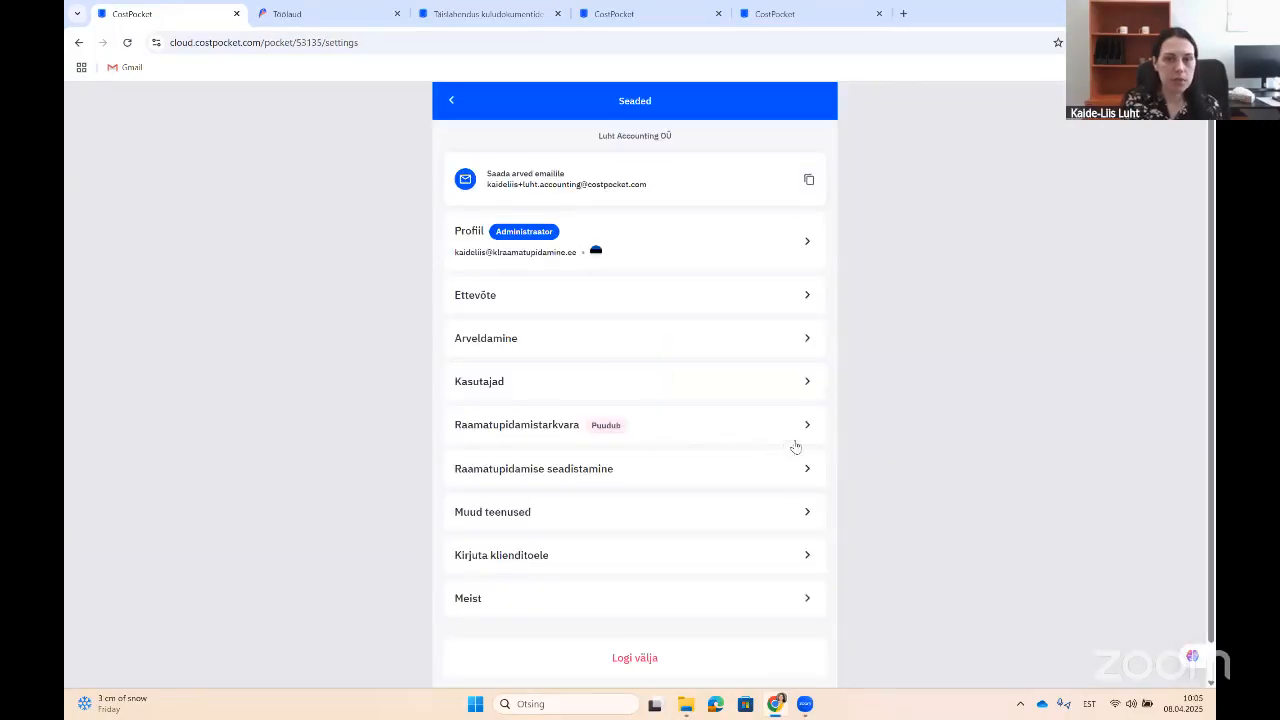
left_click(806, 430)
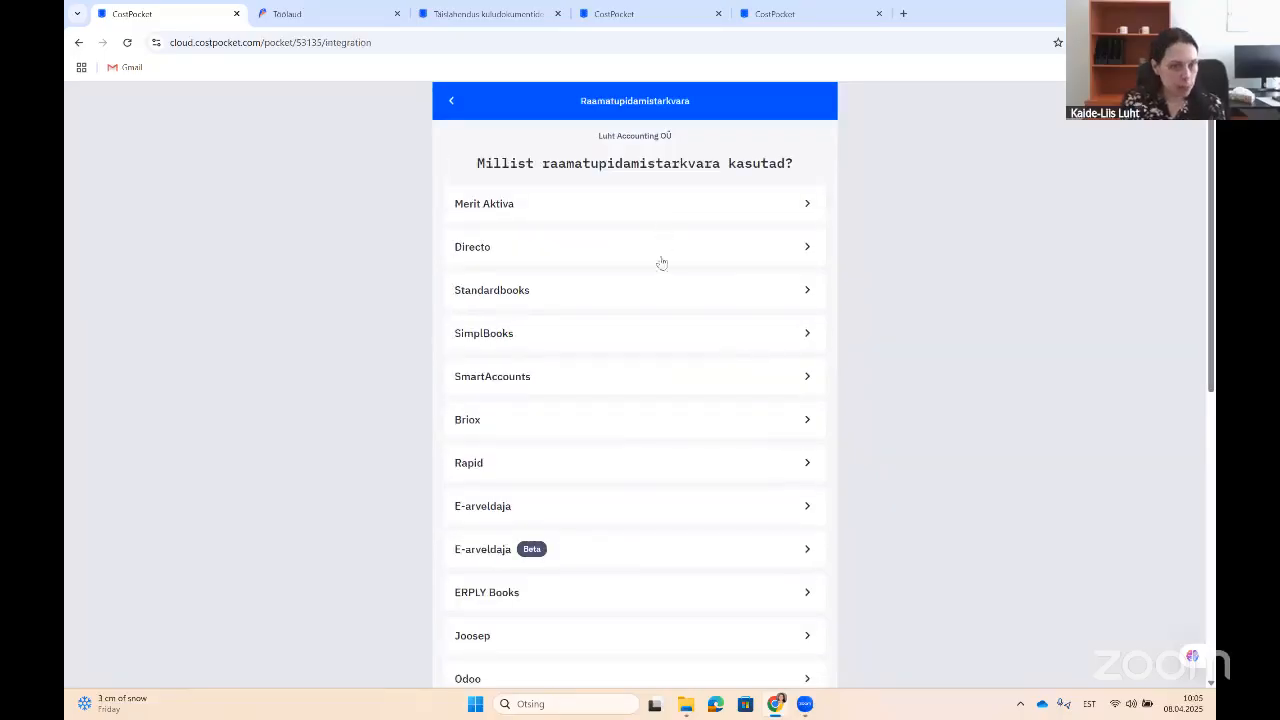
scroll(395, 550, "down", 6)
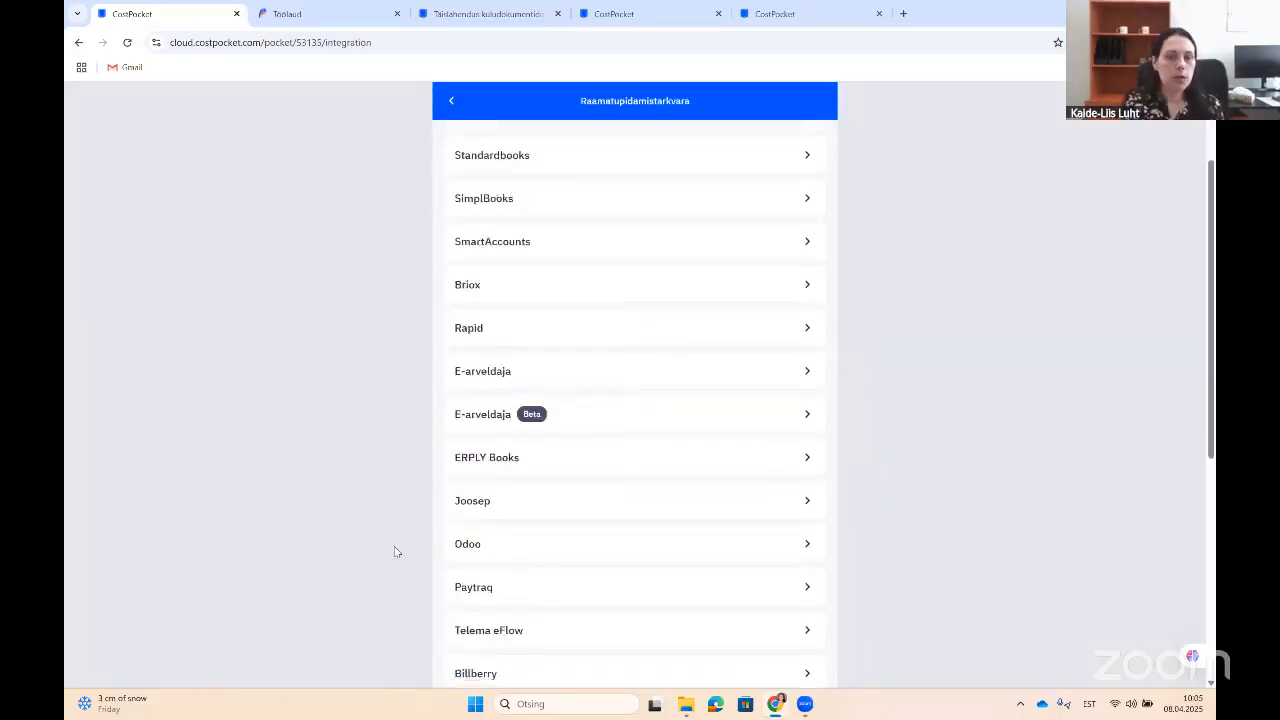
scroll(395, 552, "up", 8)
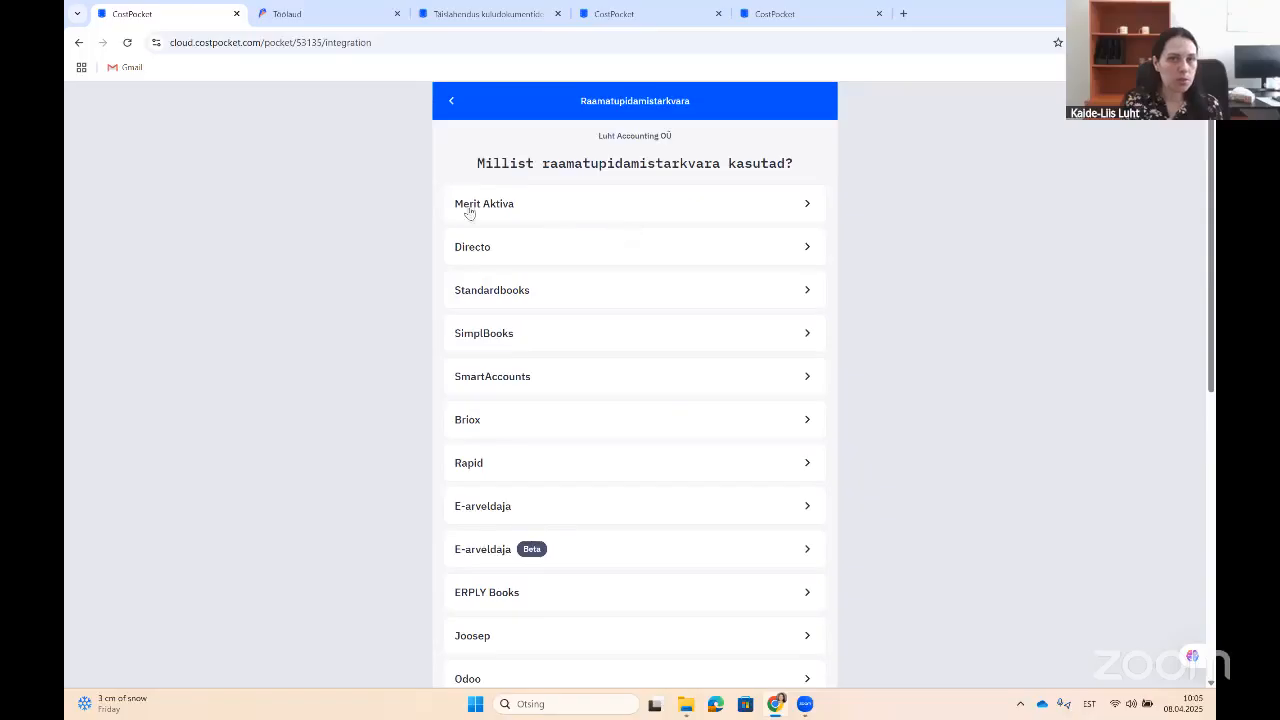
left_click(505, 203)
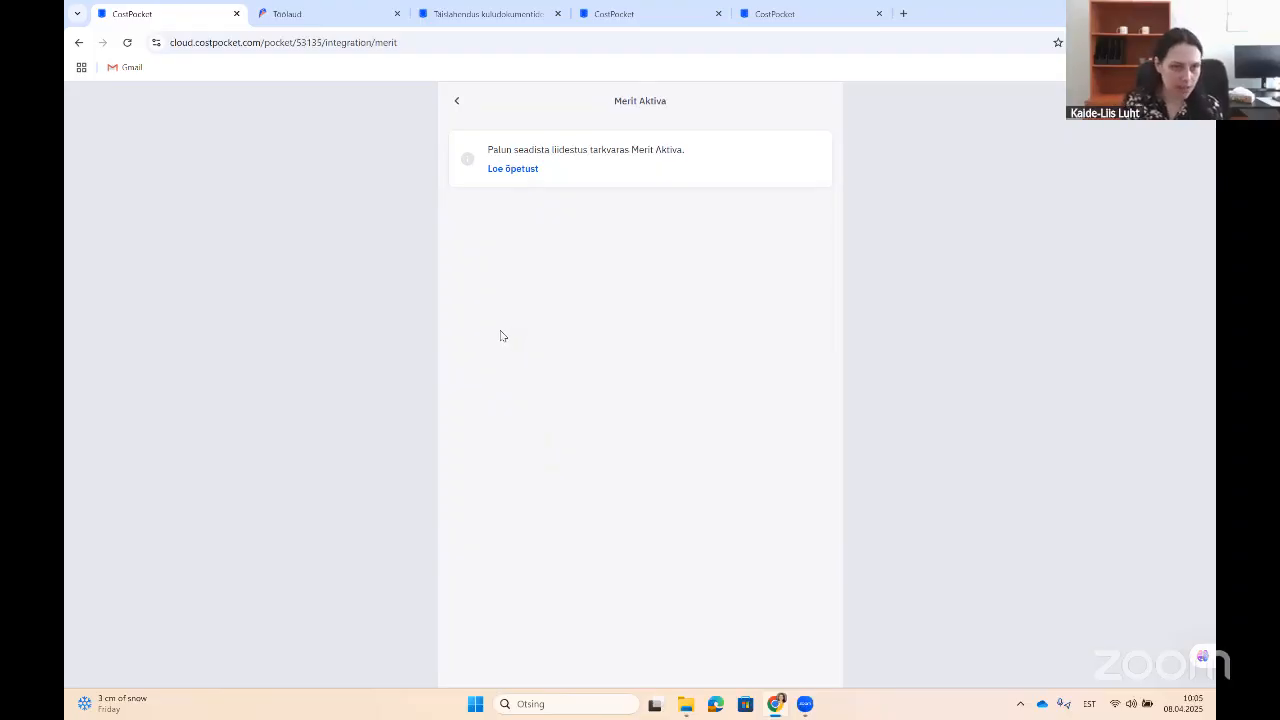
left_click(457, 101)
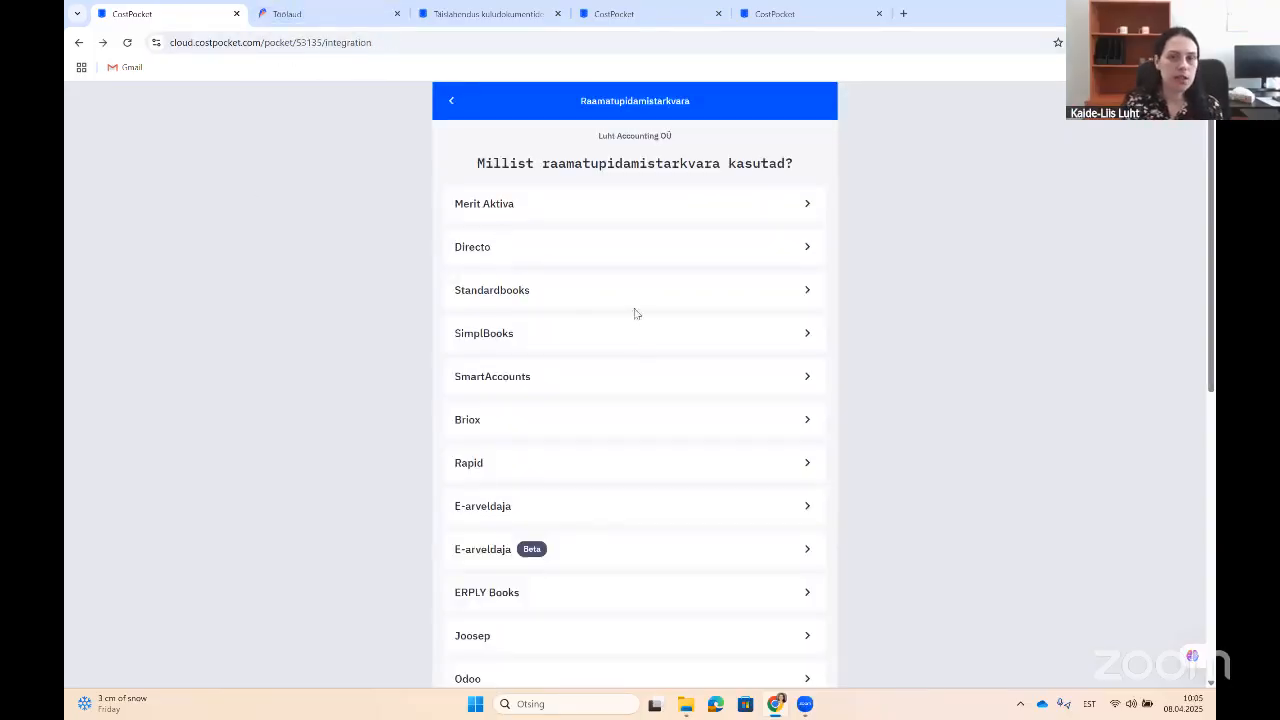
Step: Look at the Standardbooks and SmartAccounts integration setups, then return to the Merit Aktiva dashboard
left_click(770, 300)
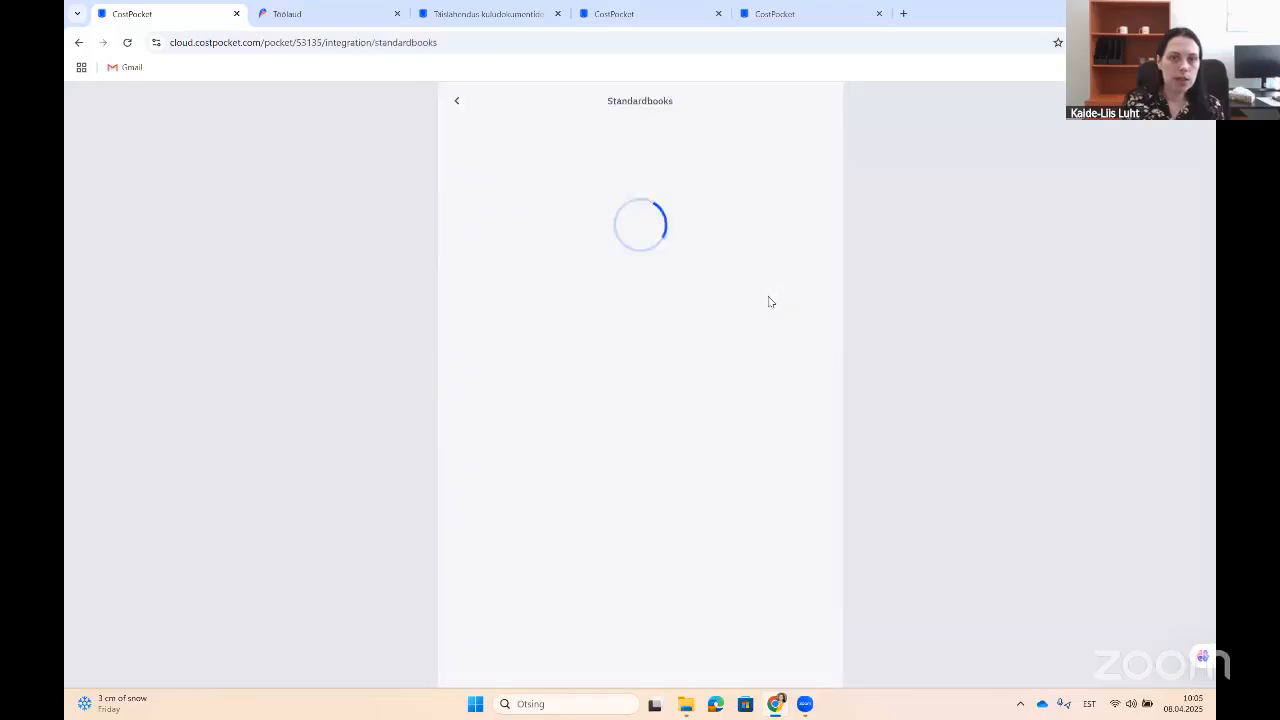
left_click(457, 101)
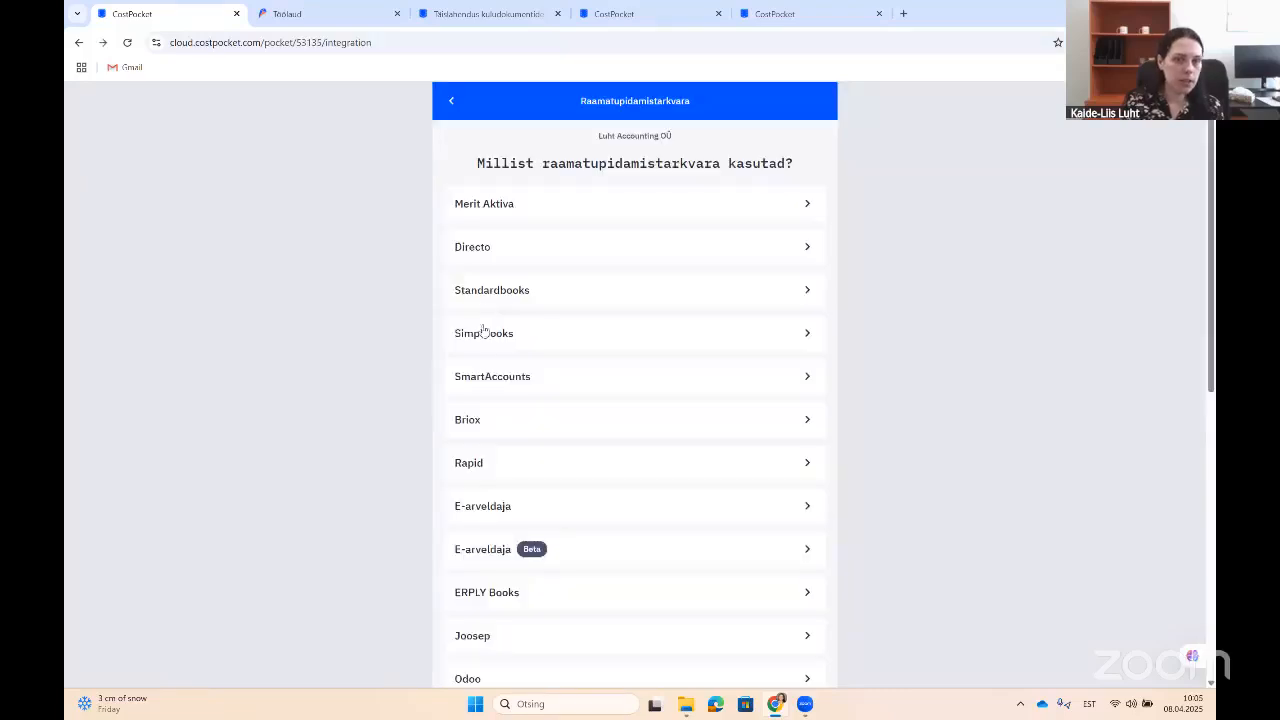
left_click(807, 375)
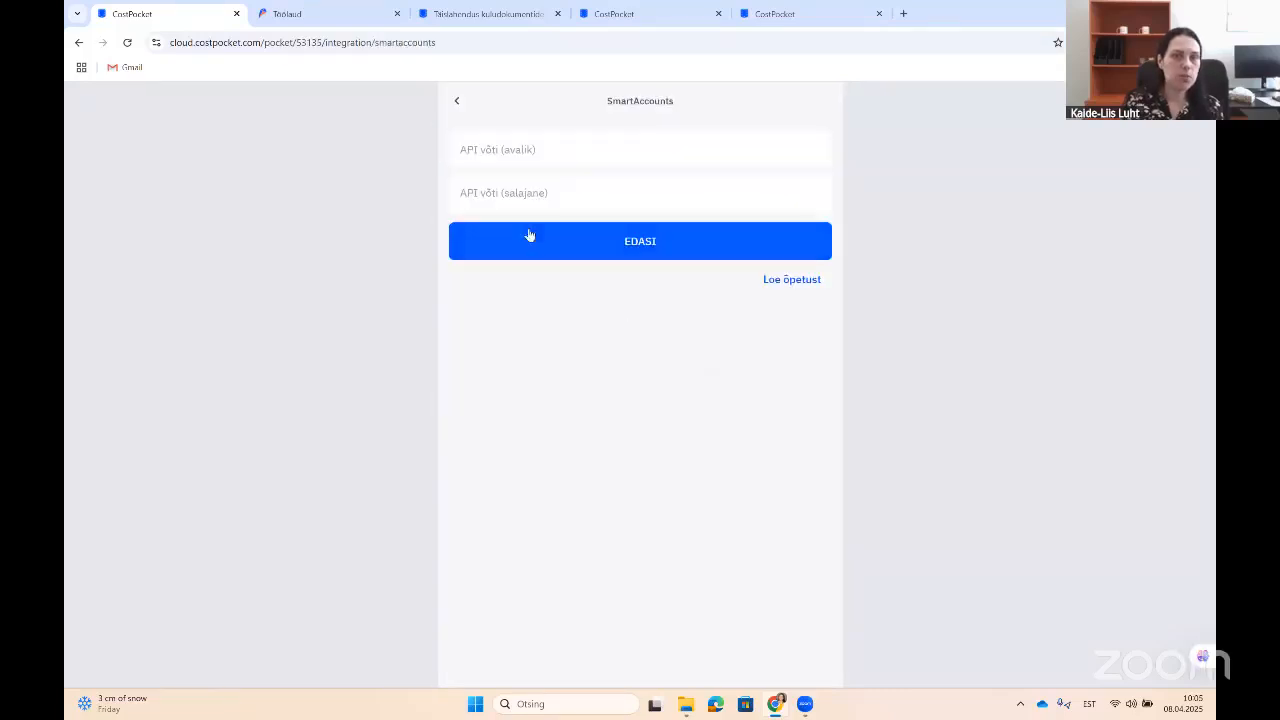
left_click(458, 104)
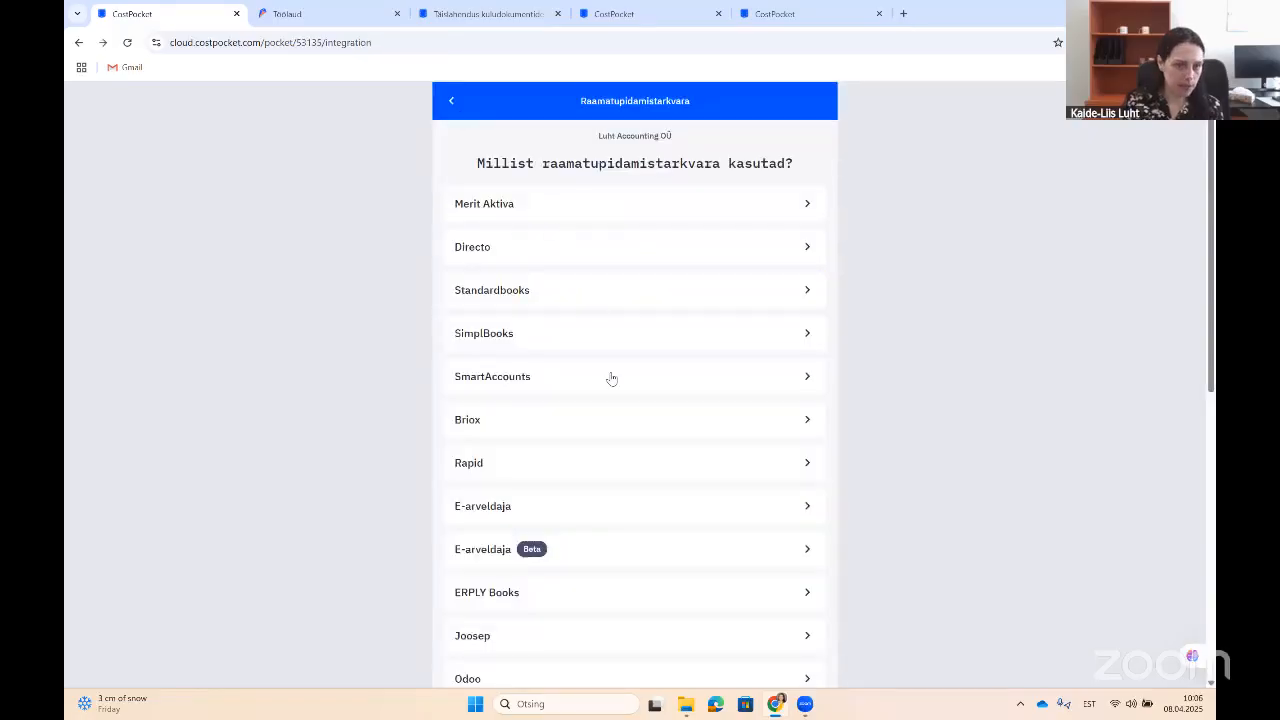
left_click(338, 13)
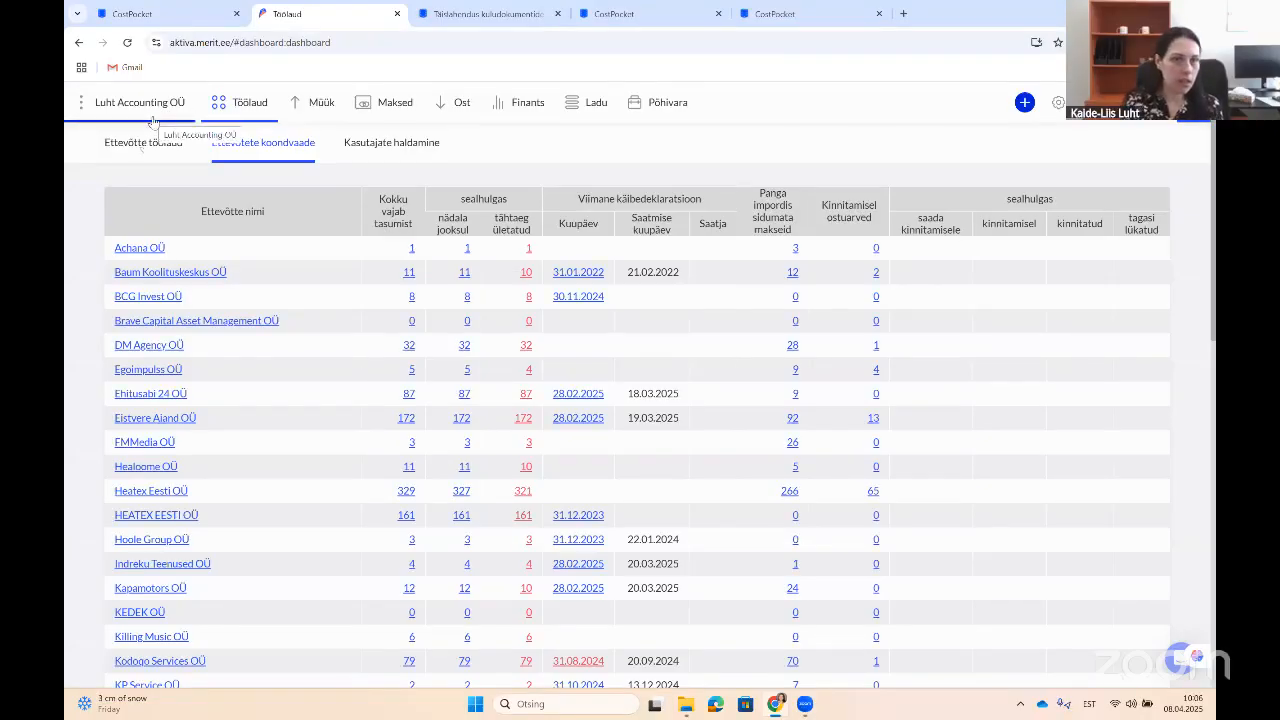
Step: Open Merit Aktiva's e-invoice and integrations settings
left_click(1058, 103)
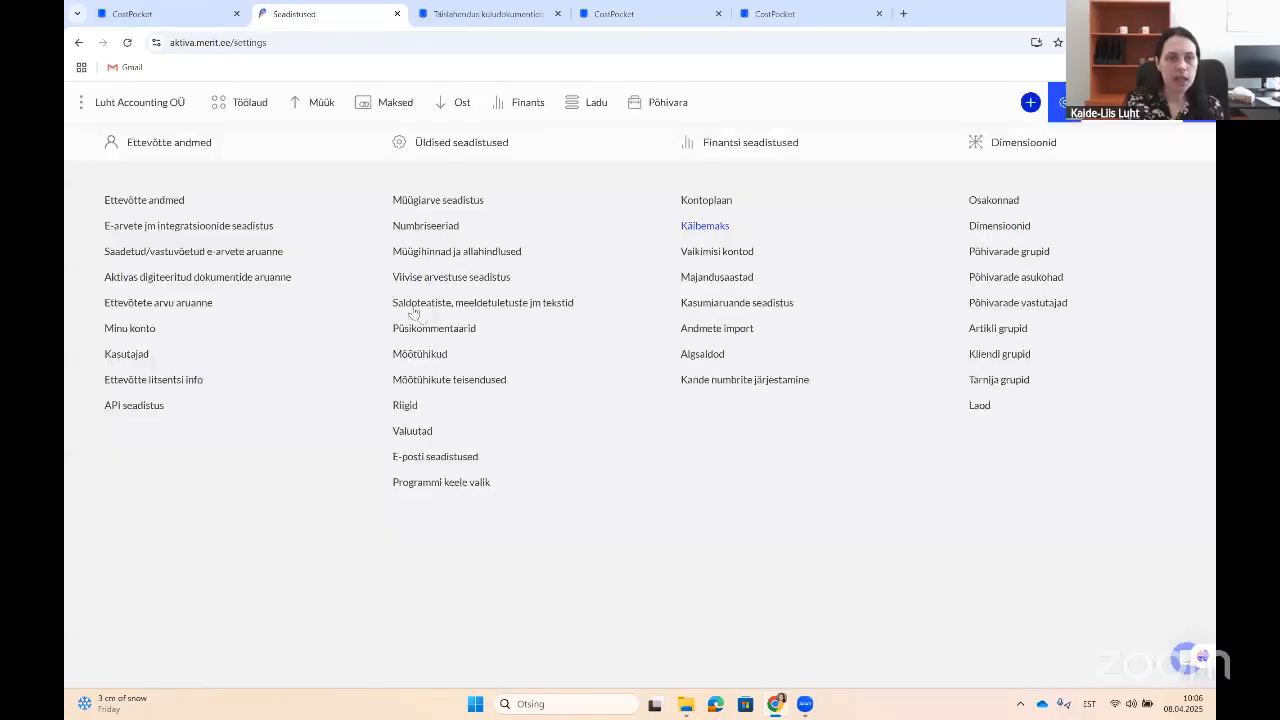
left_click(179, 230)
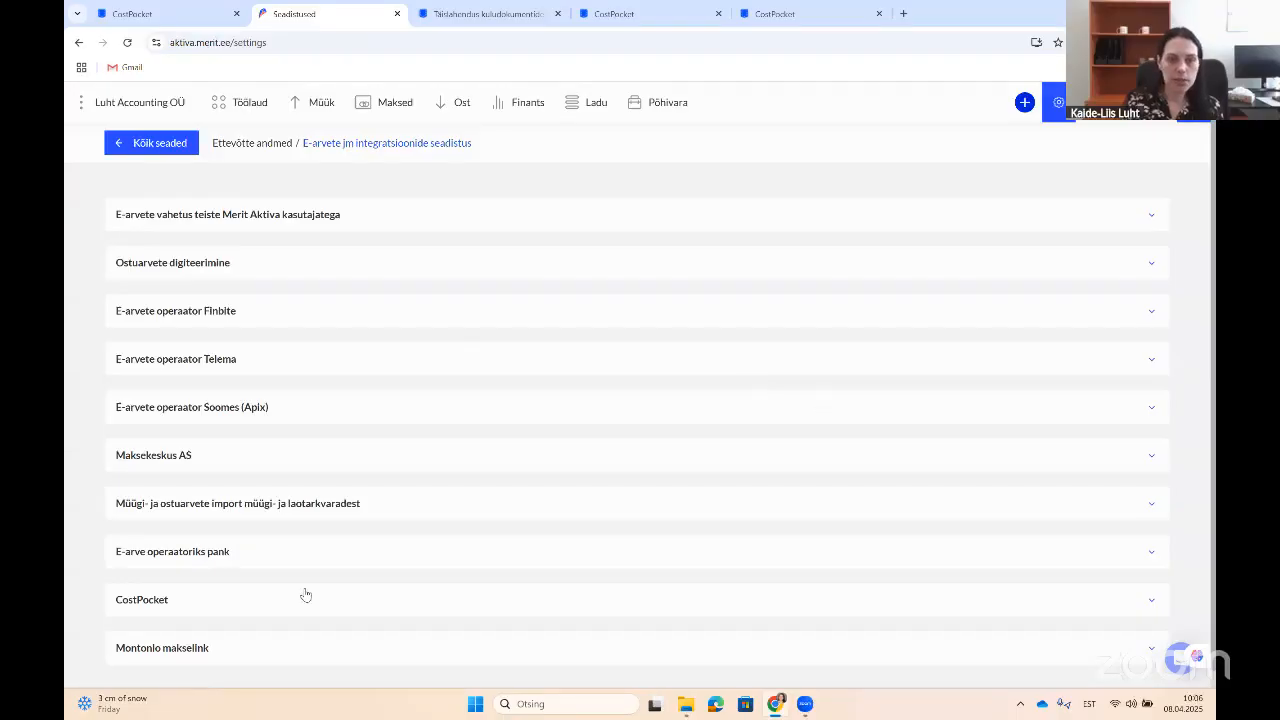
scroll(1040, 588, "down", 1)
Step: Activate the CostPocket integration, then go back to the CostPocket tab
left_click(1152, 587)
scroll(1150, 587, "down", 2)
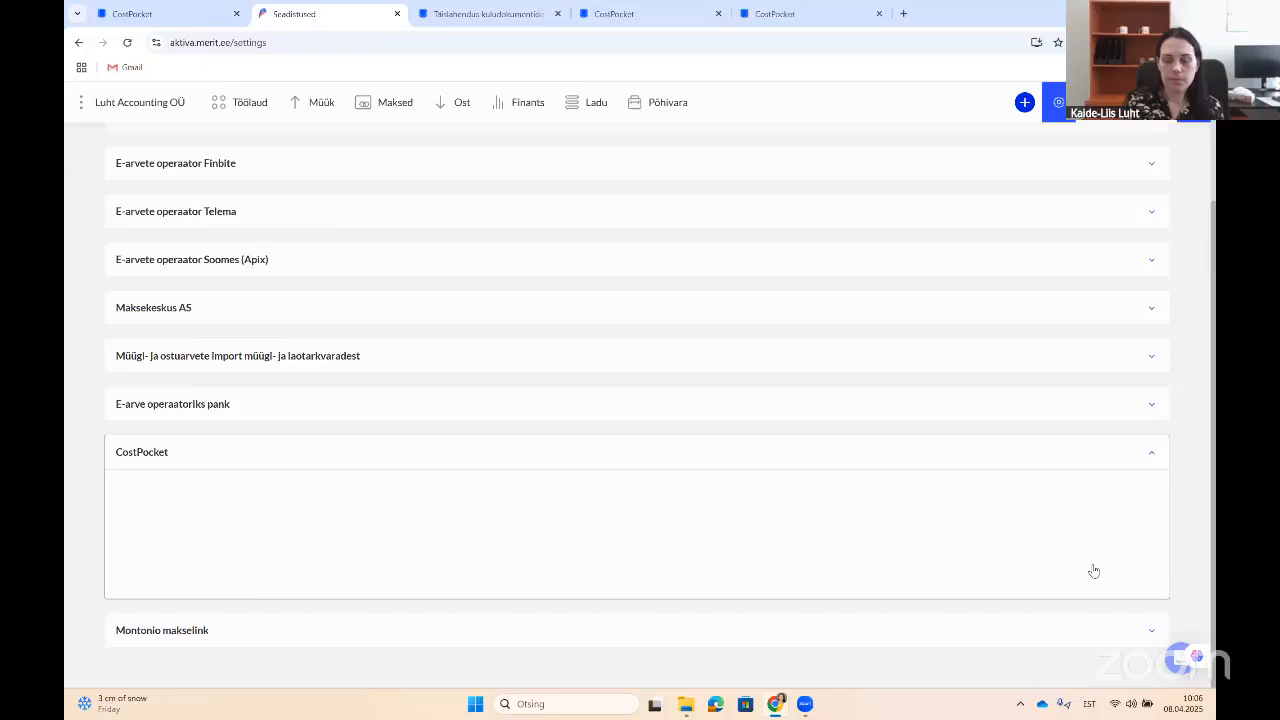
left_click(1152, 455)
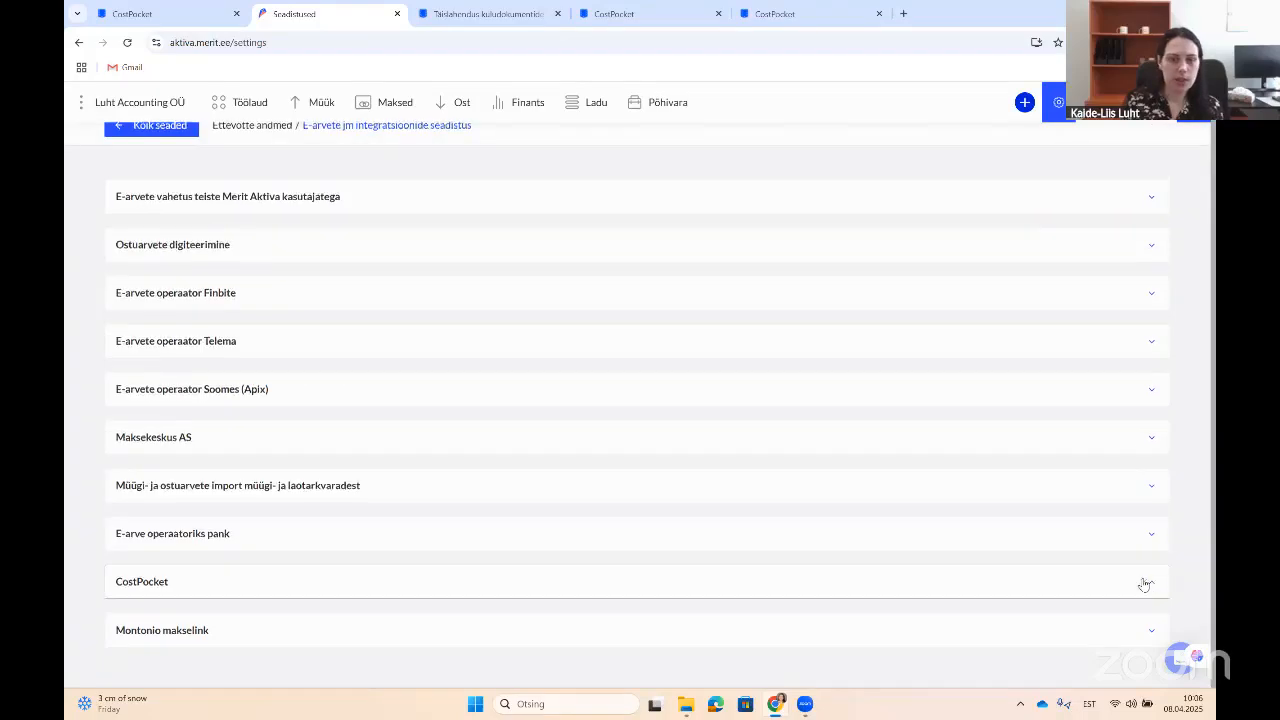
left_click(1148, 582)
left_click(1130, 568)
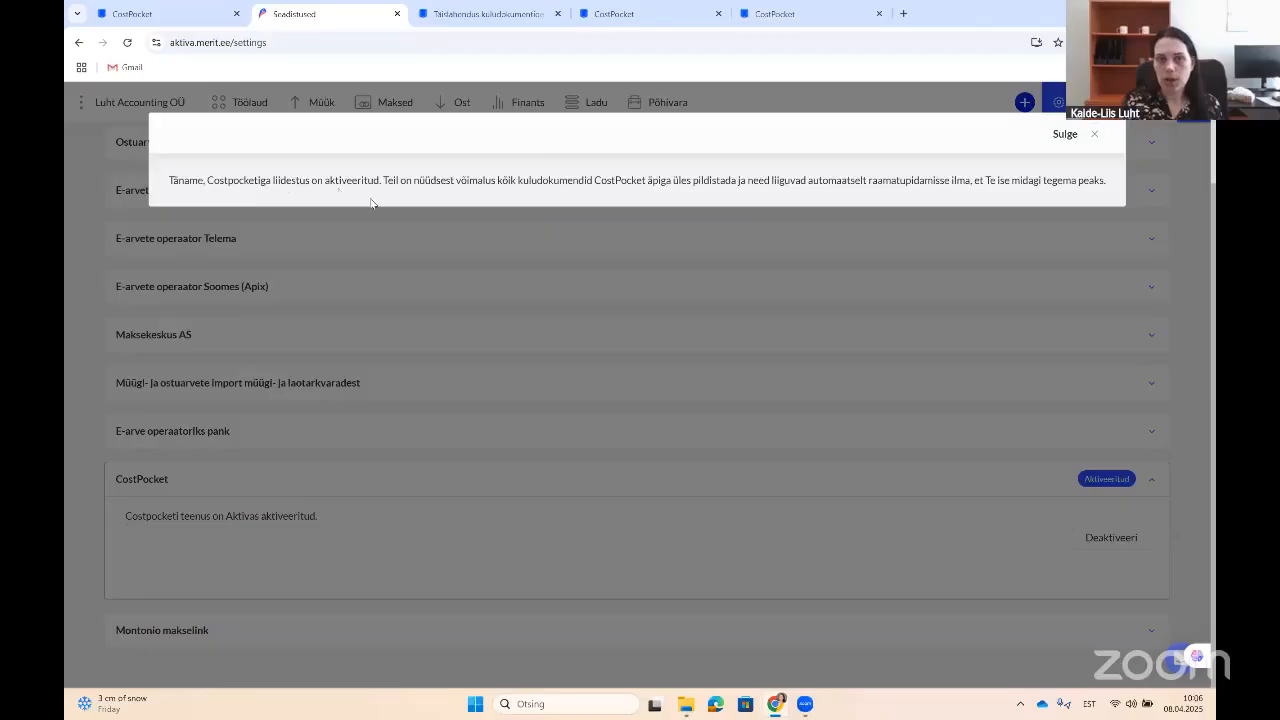
left_click(141, 14)
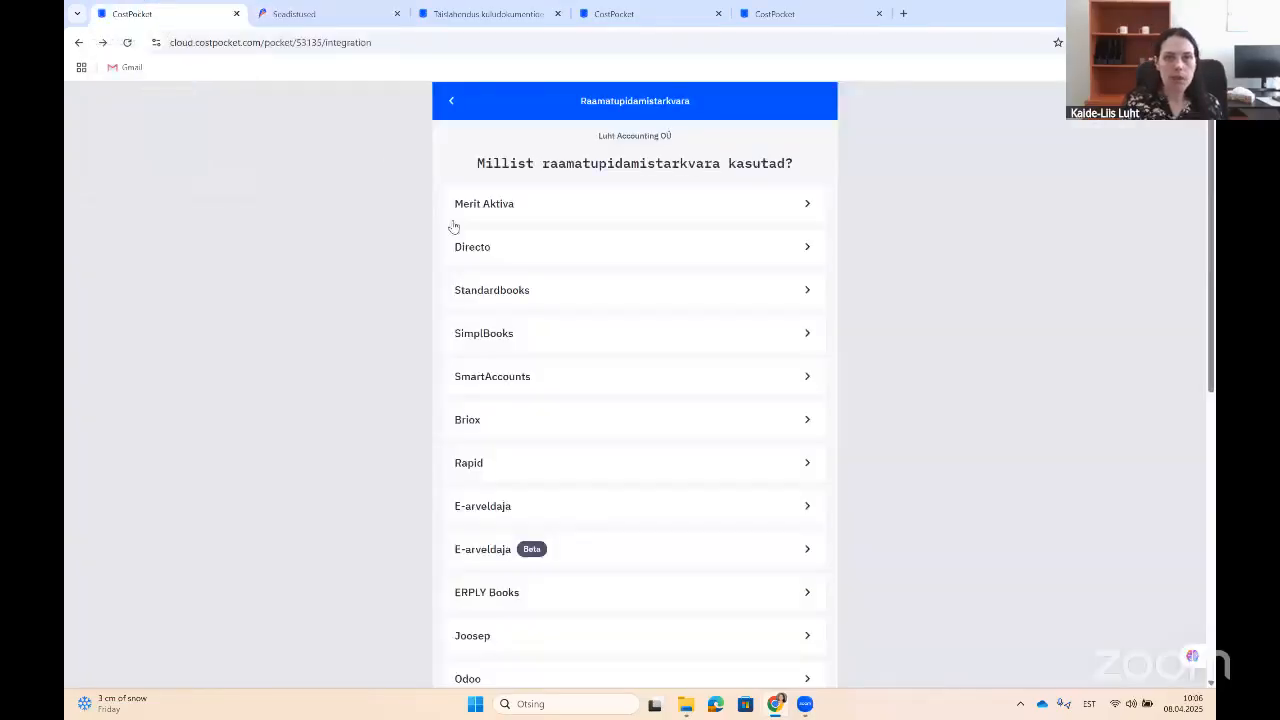
Step: Confirm Merit Aktiva is the linked accounting software, then return to the empty expense documents page
left_click(449, 106)
left_click(449, 106)
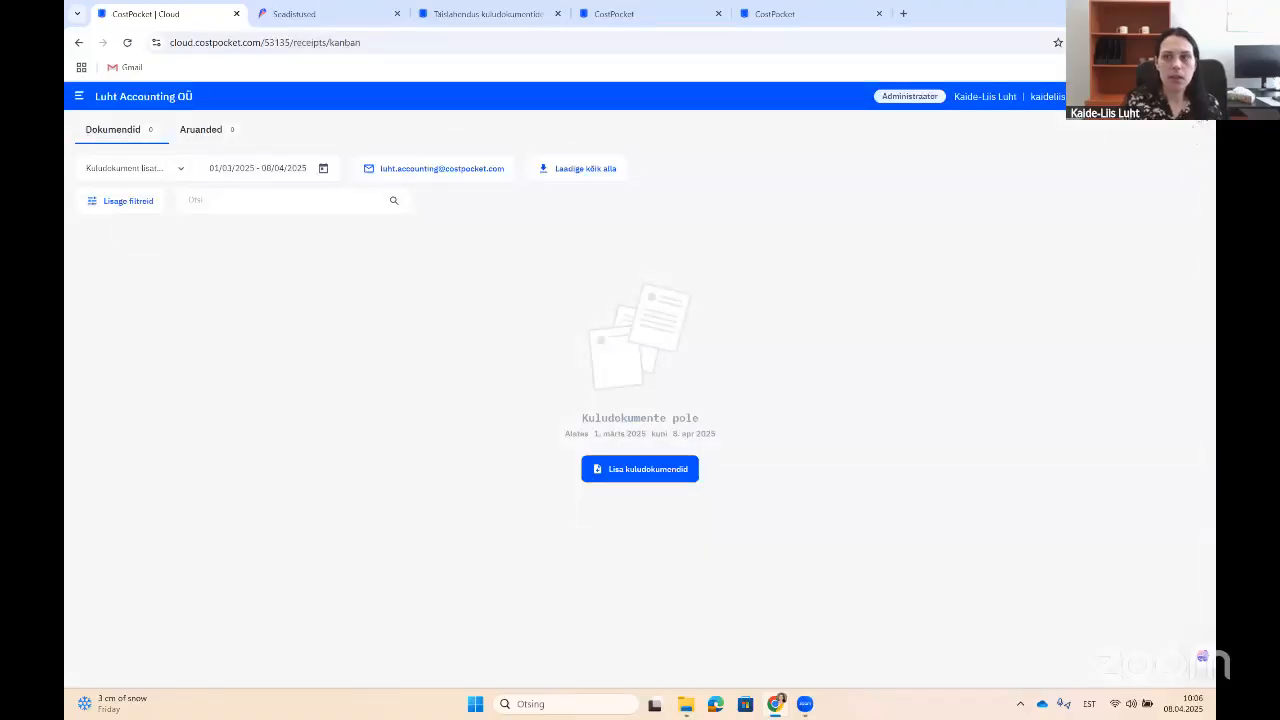
left_click(1192, 97)
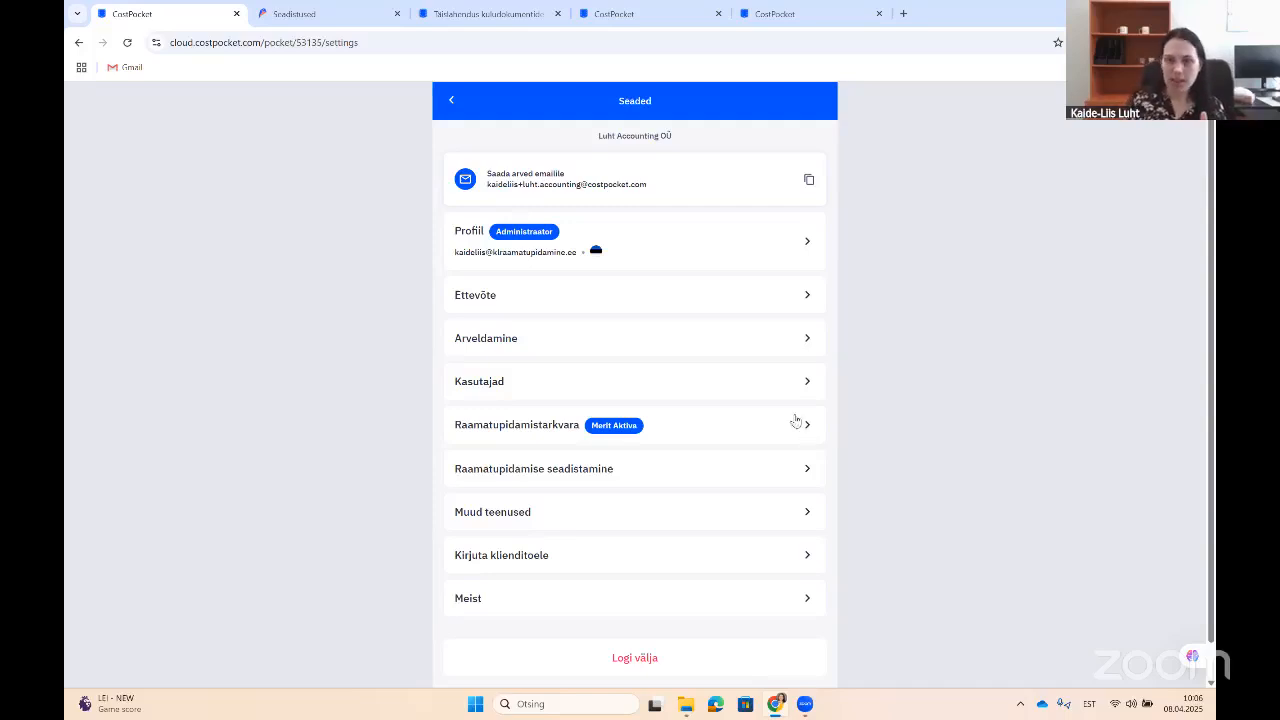
left_click(454, 103)
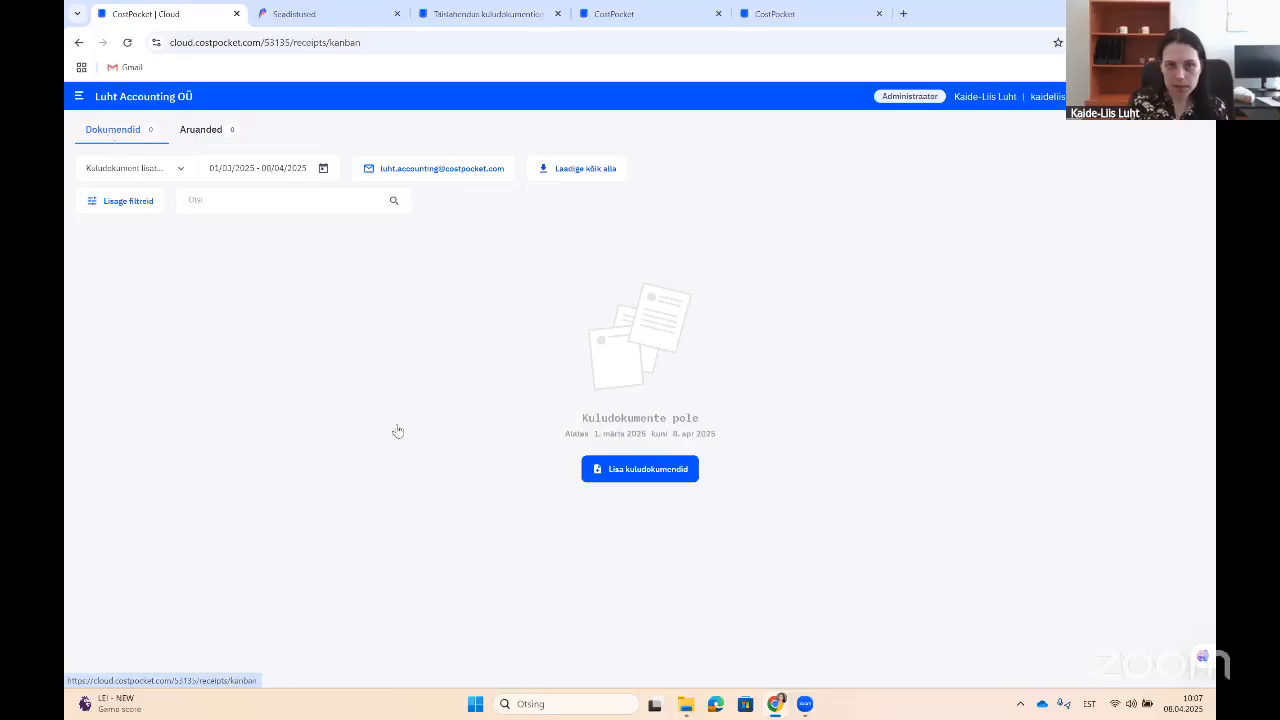
Step: Upload and submit Invoice-INV-2121 from Desktop > Luht Accounting arved, then dismiss Merit Aktiva's activation message
left_click(670, 472)
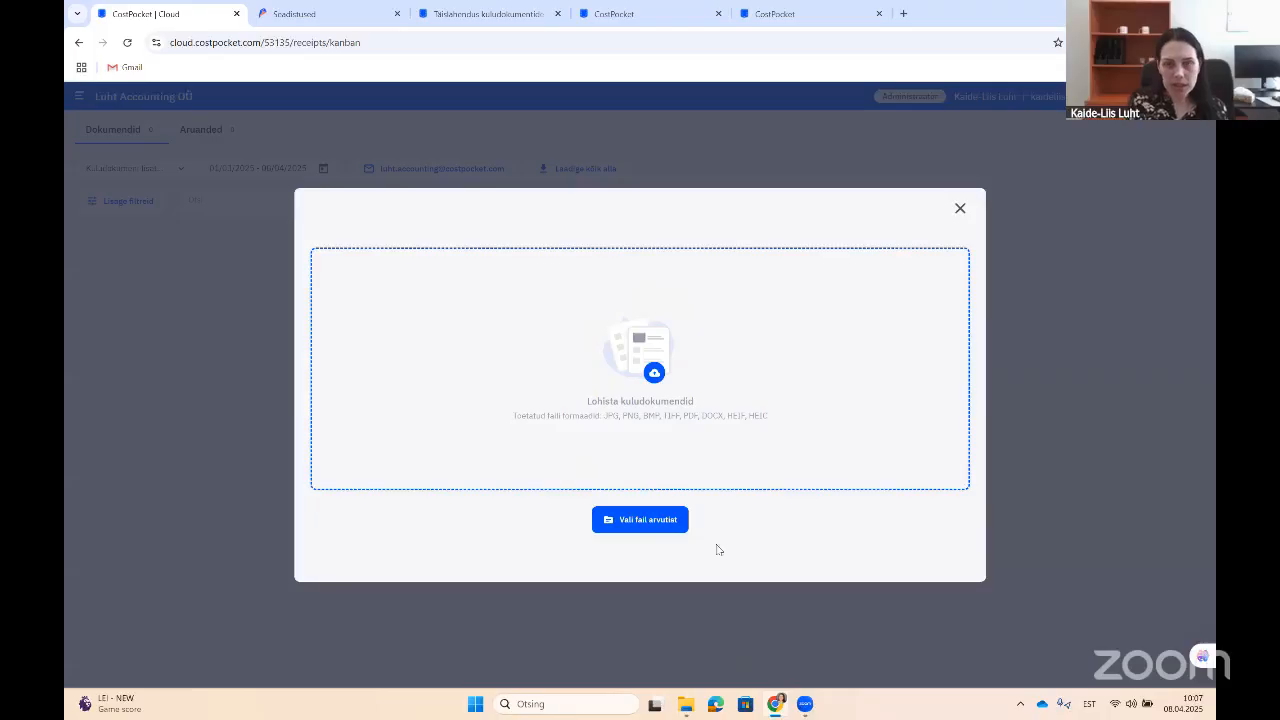
left_click(652, 520)
left_click(120, 176)
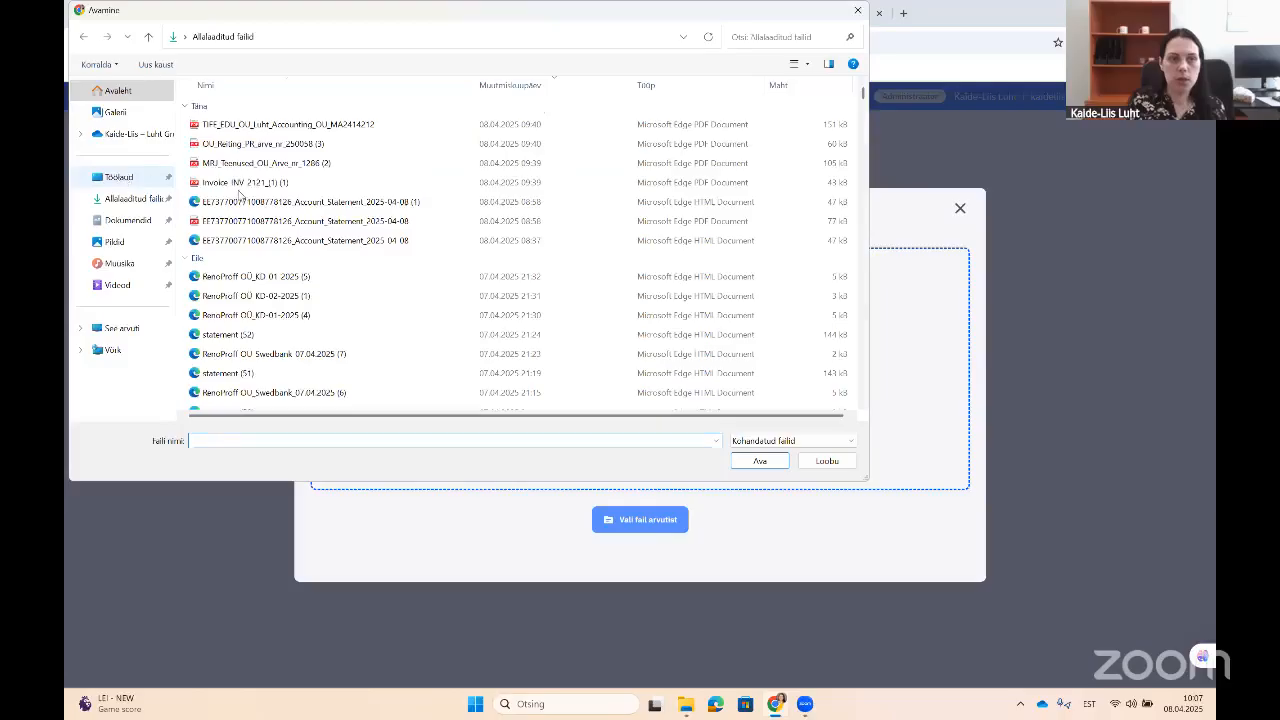
double_click(264, 112)
left_click(264, 112)
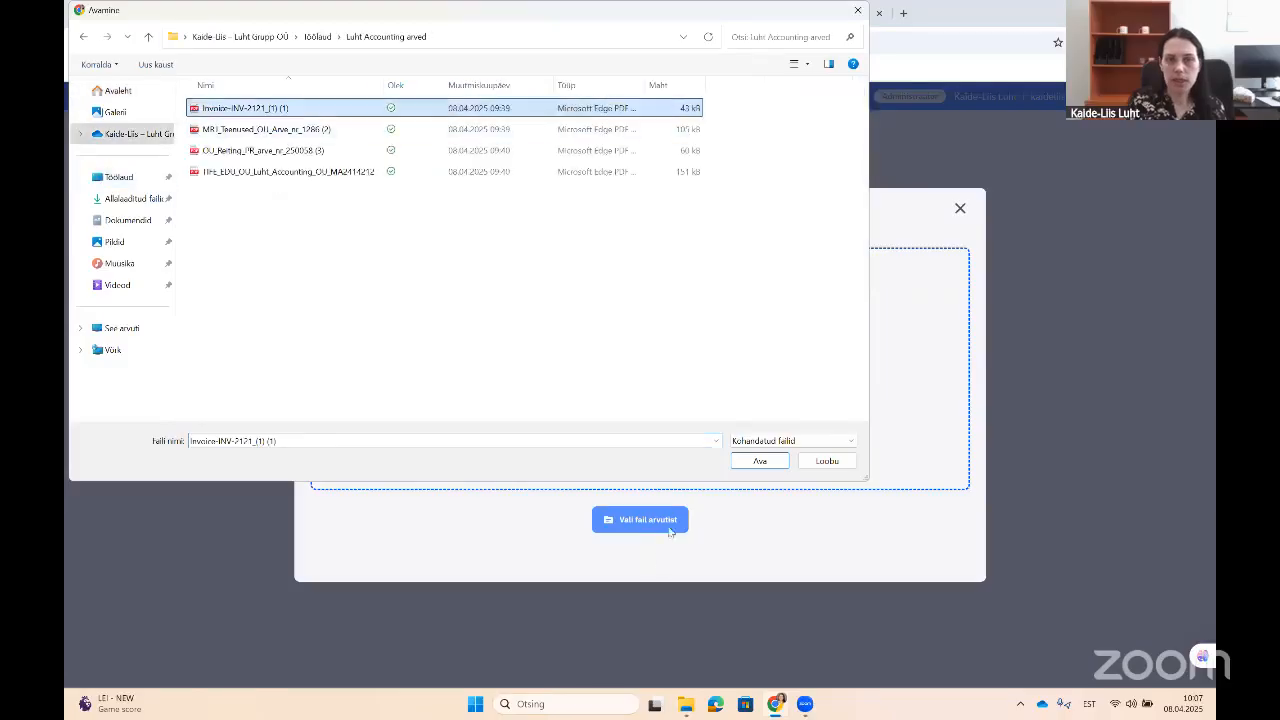
left_click(759, 460)
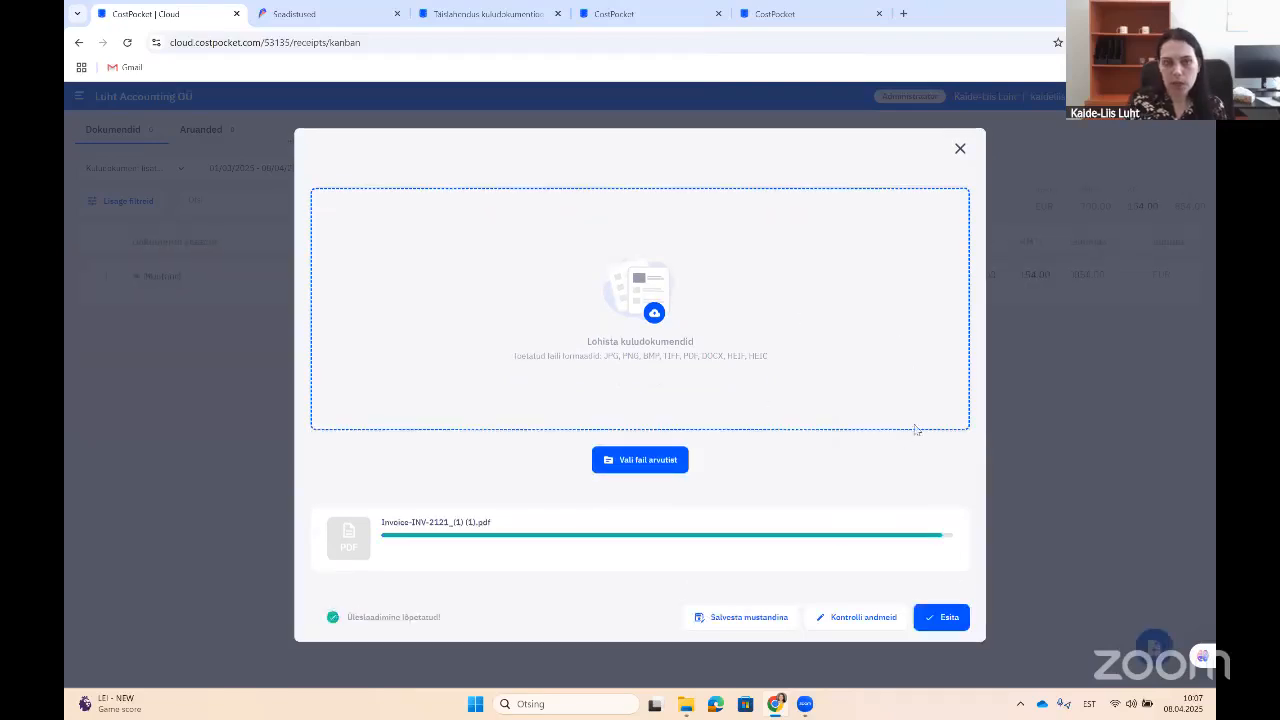
left_click(947, 621)
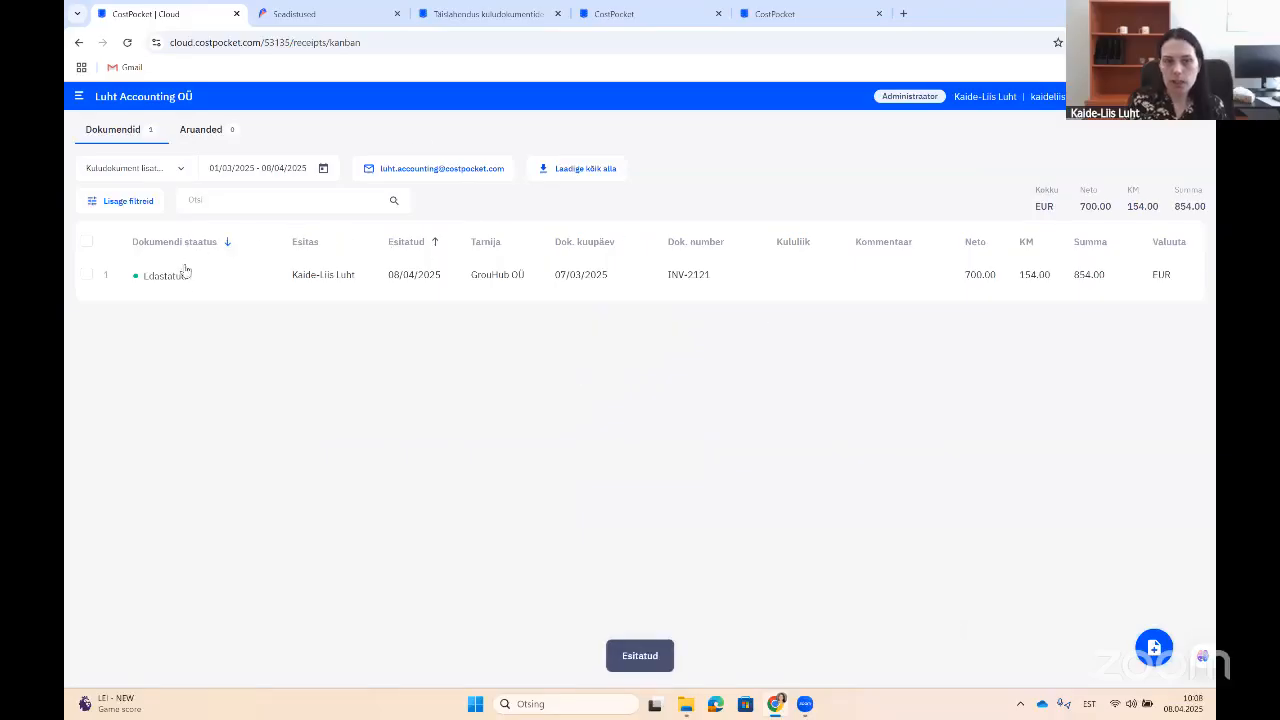
left_click(320, 12)
left_click(1094, 134)
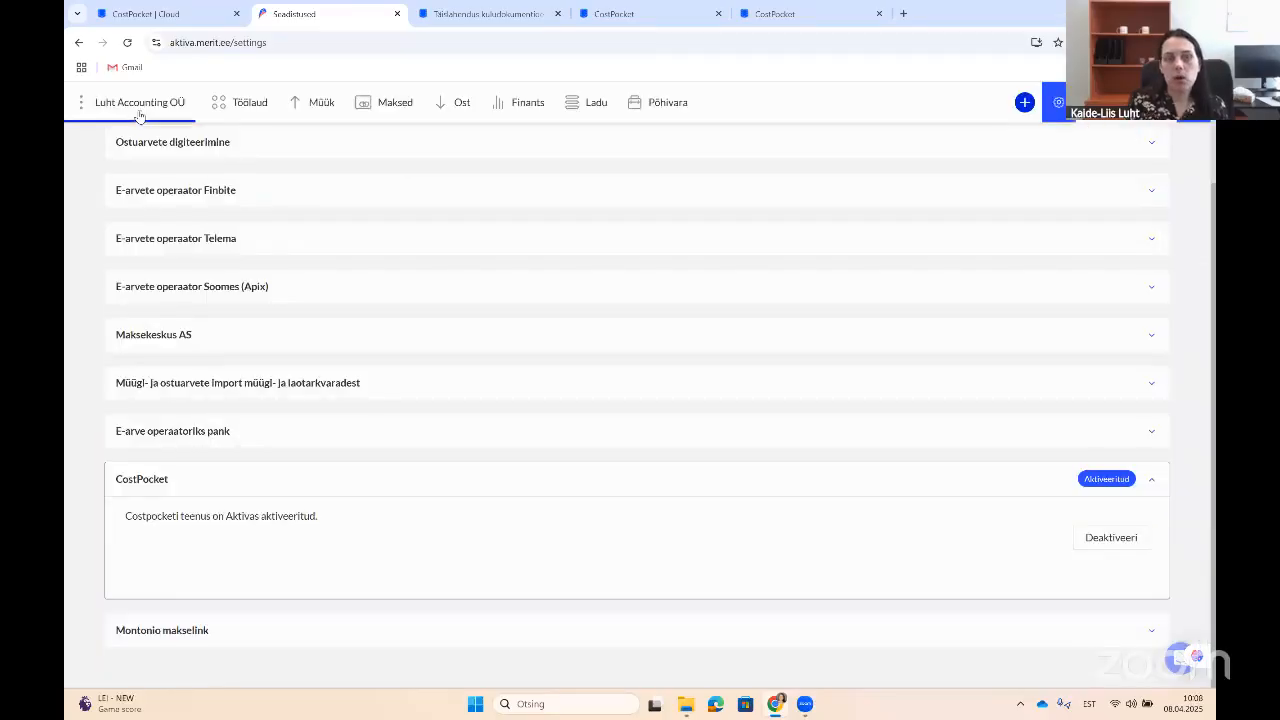
Step: Open the GrouHub OÜ invoice INV-2121 under Ost > Kinnitamata ostuarved
left_click(450, 102)
left_click(513, 208)
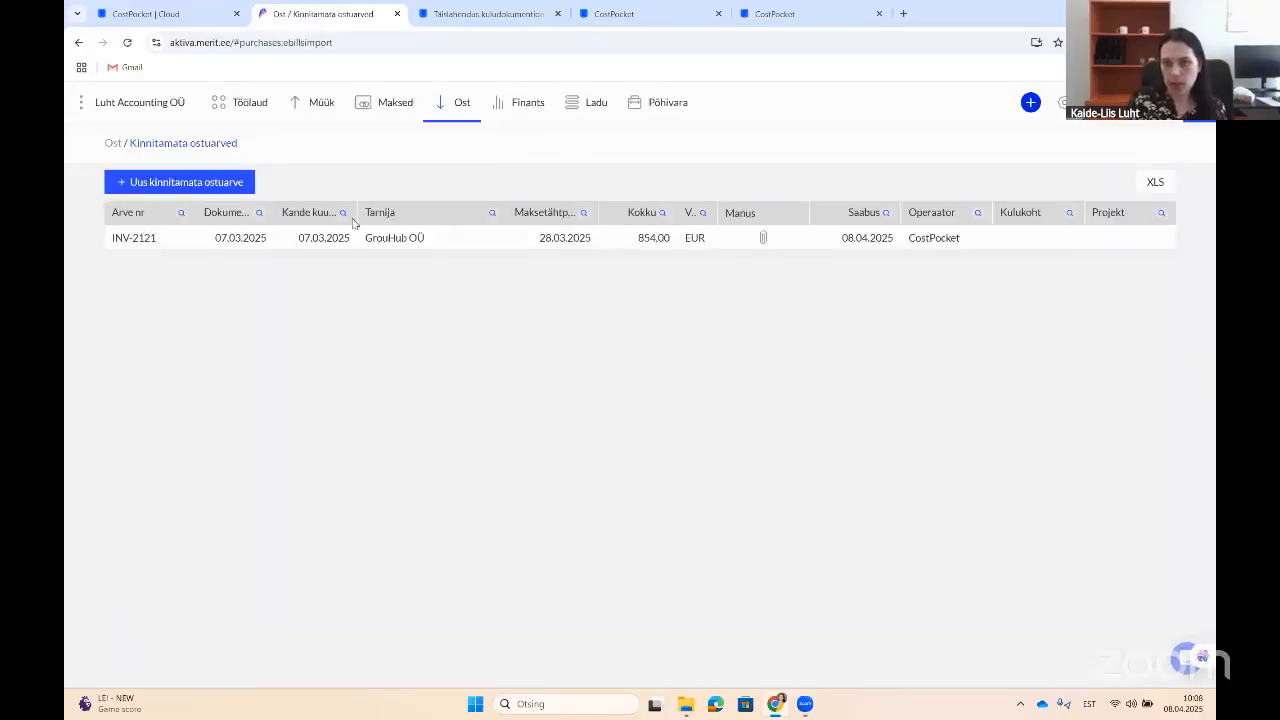
left_click(411, 246)
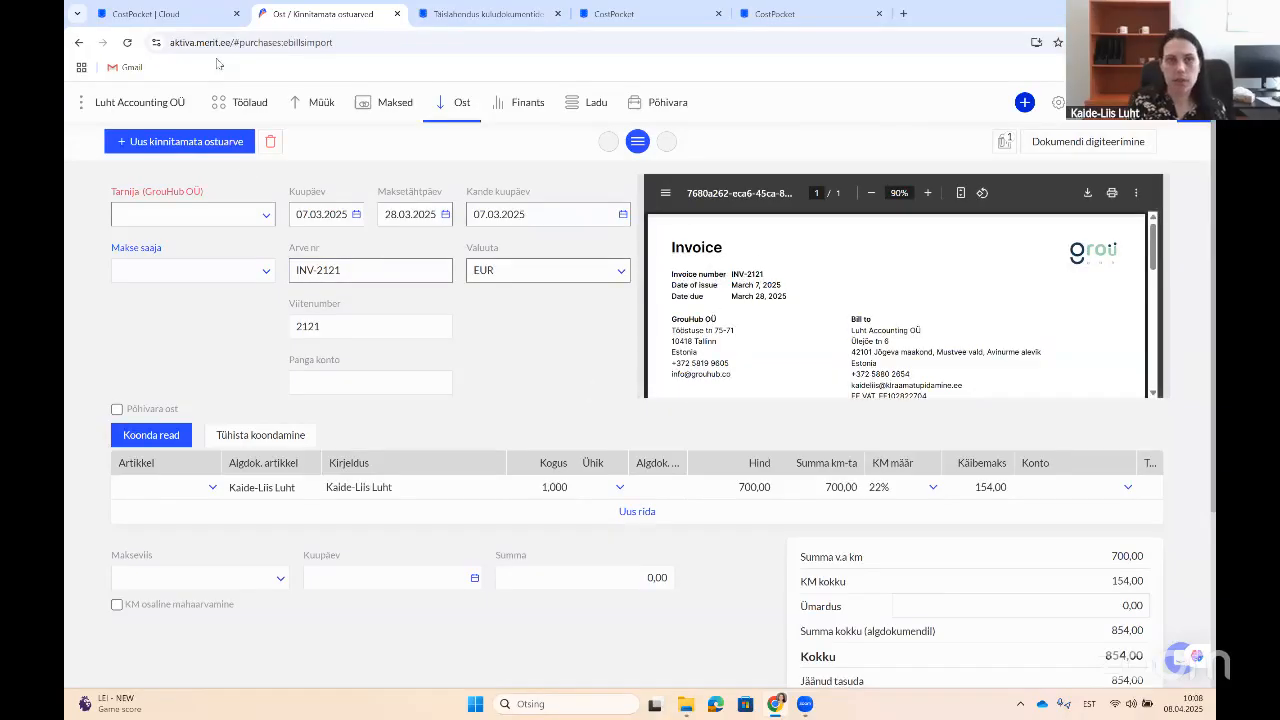
left_click(180, 16)
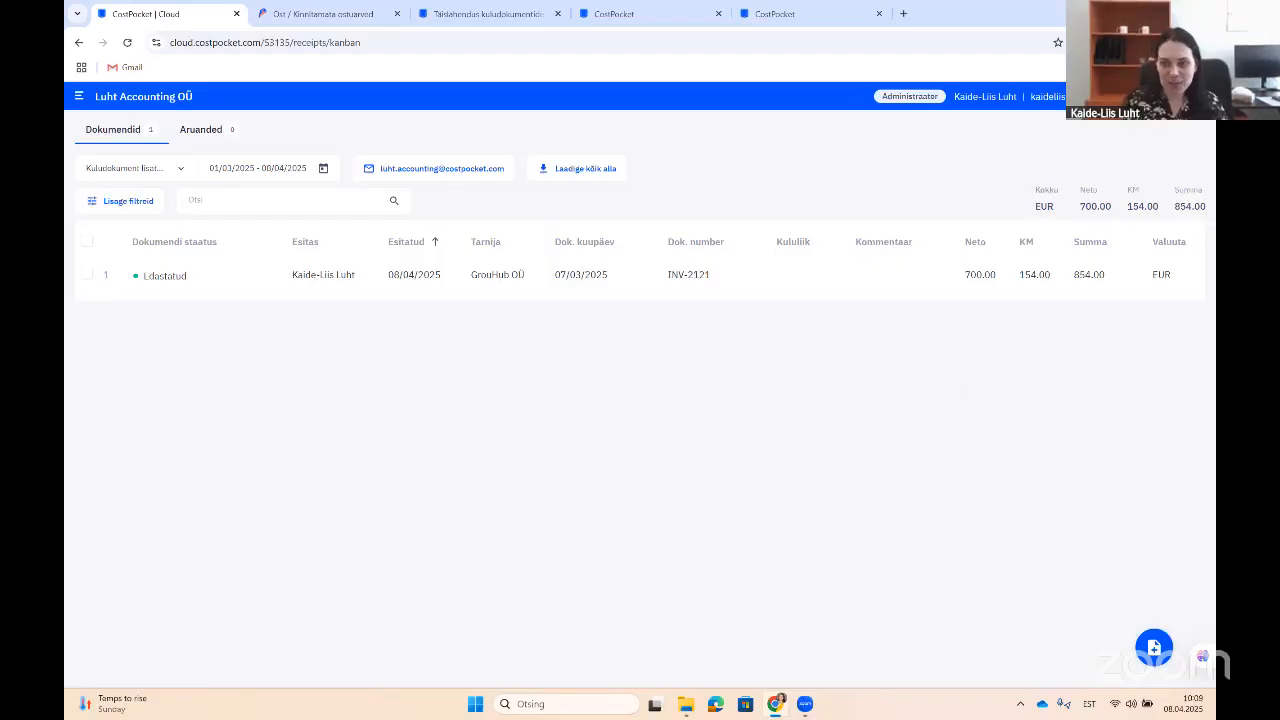
Step: Turn on Luba kasutajatel liituda in the Kasutajad settings
left_click(1191, 97)
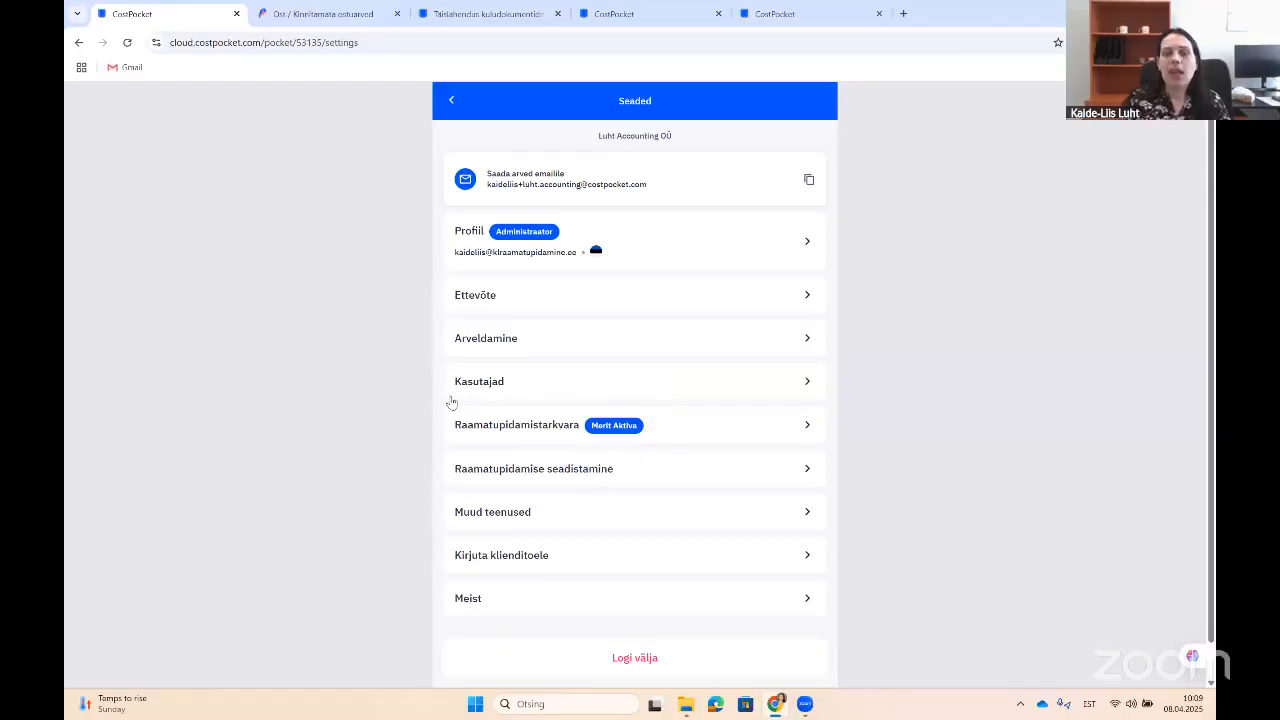
left_click(562, 384)
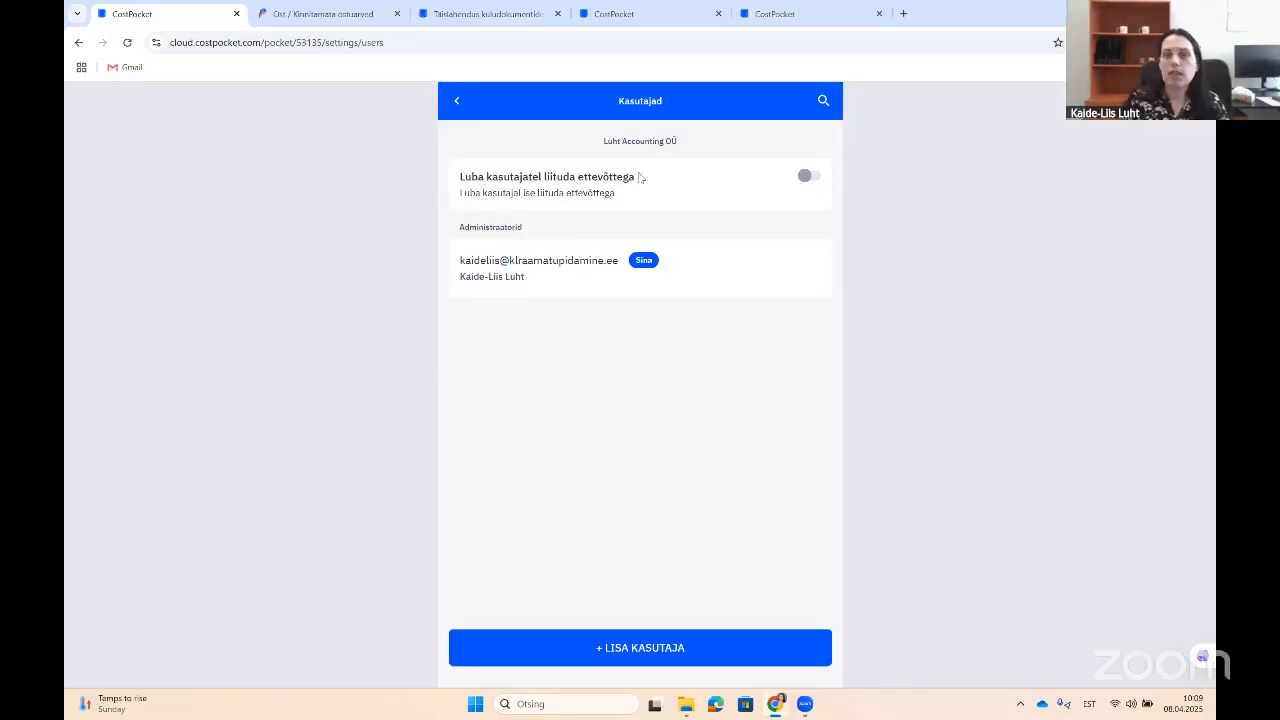
left_click(808, 177)
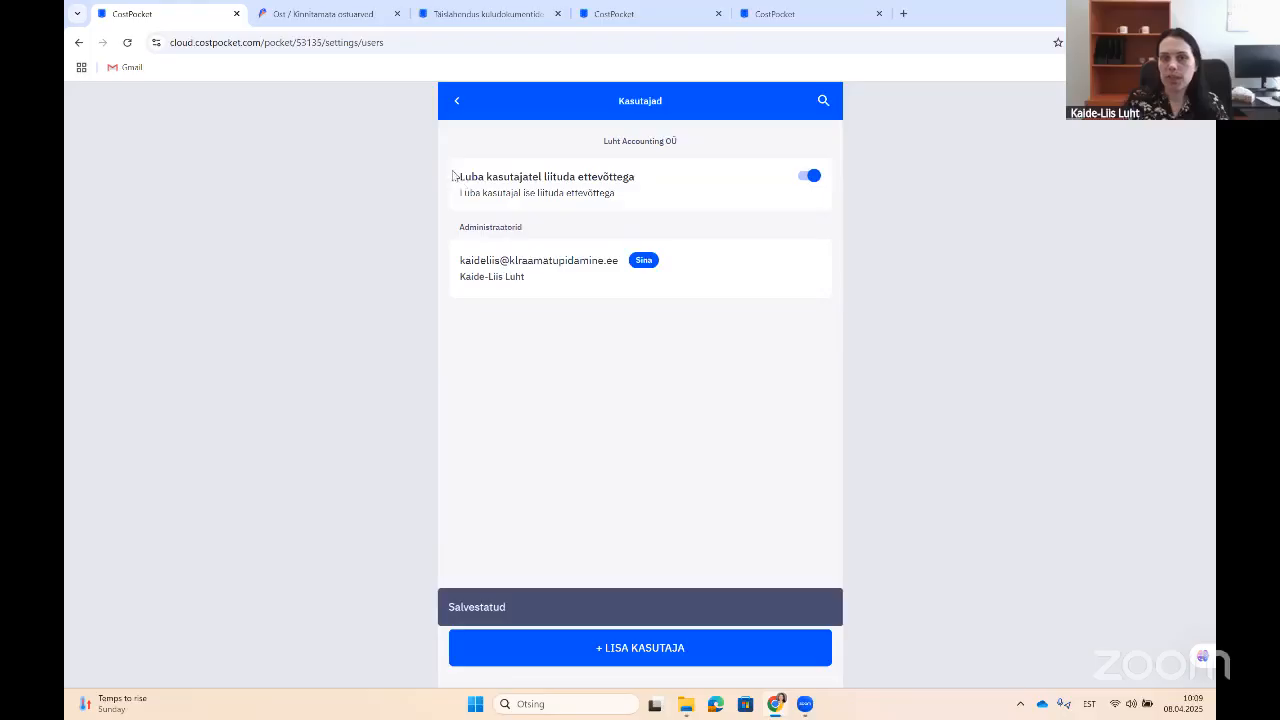
Step: Change the pricing plan to Robo and open the add-user form
left_click(719, 651)
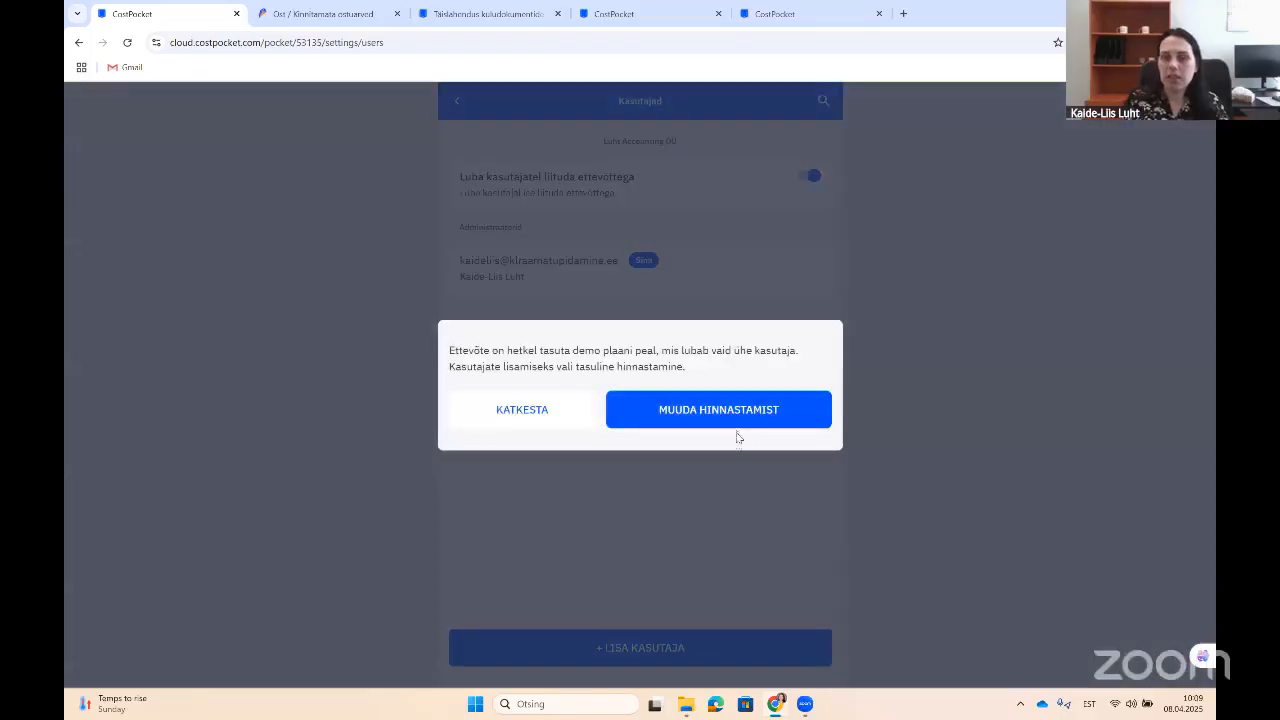
left_click(740, 424)
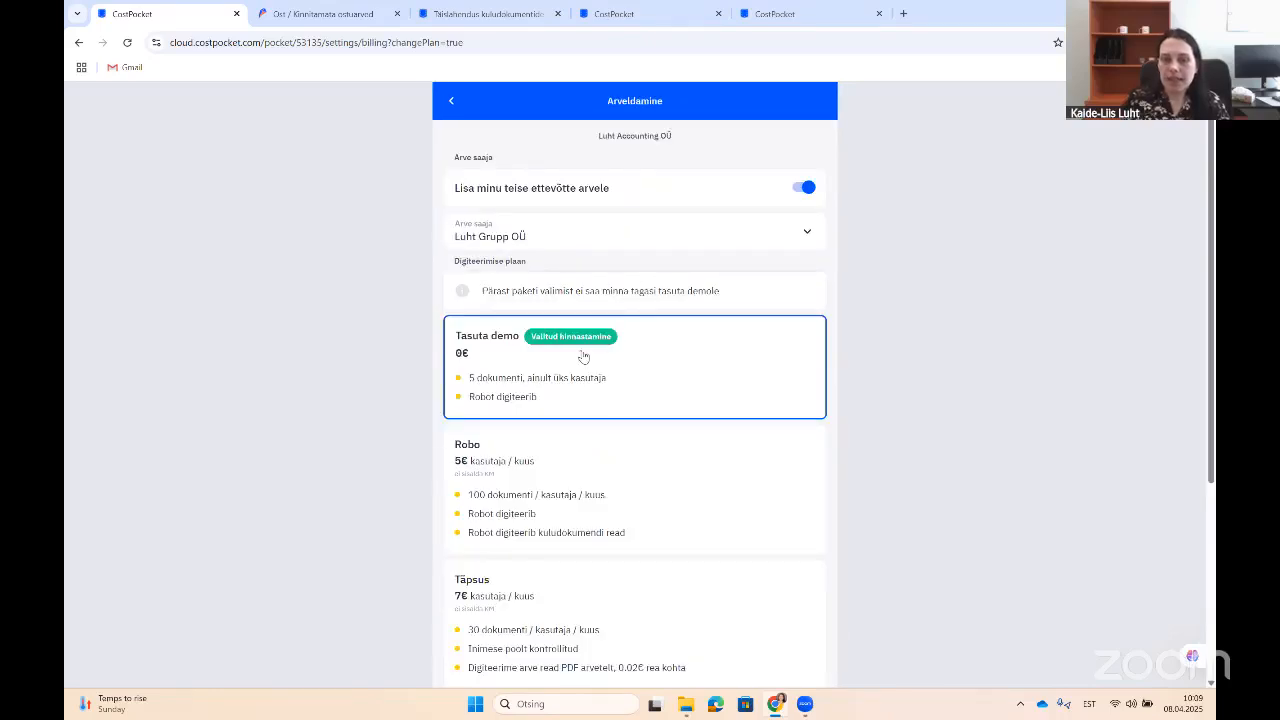
left_click(496, 473)
left_click(743, 426)
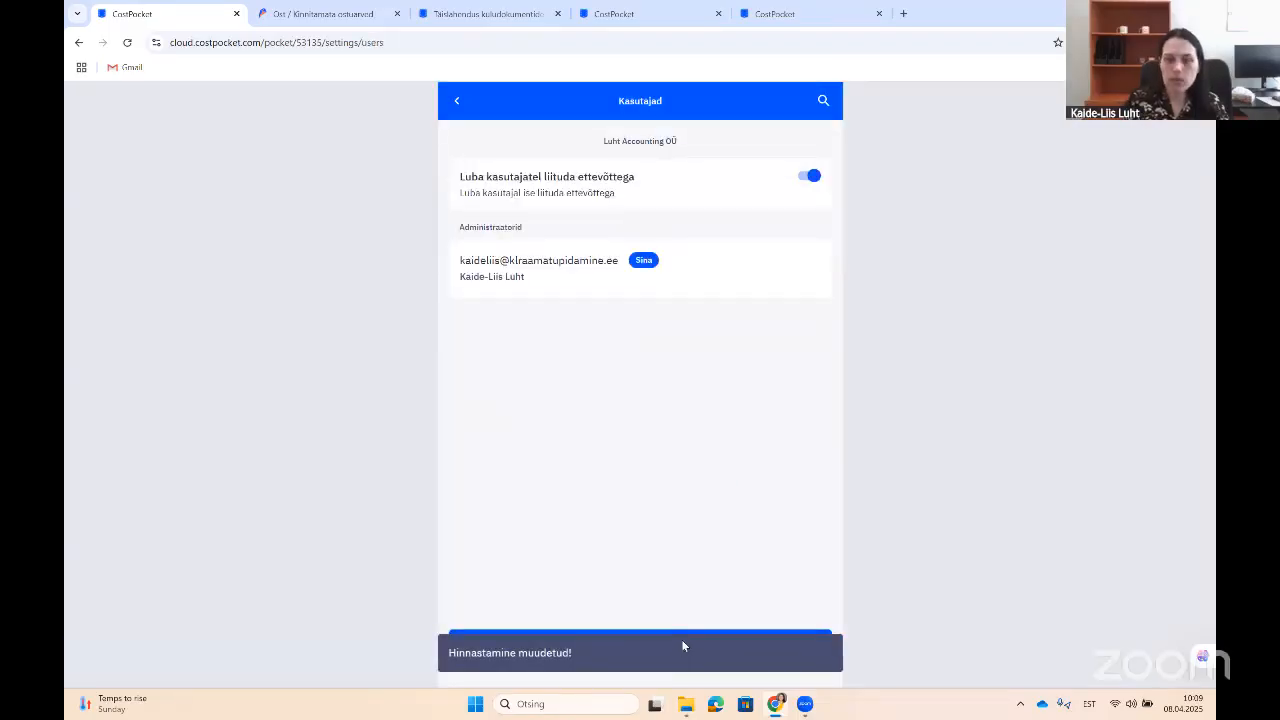
left_click(687, 637)
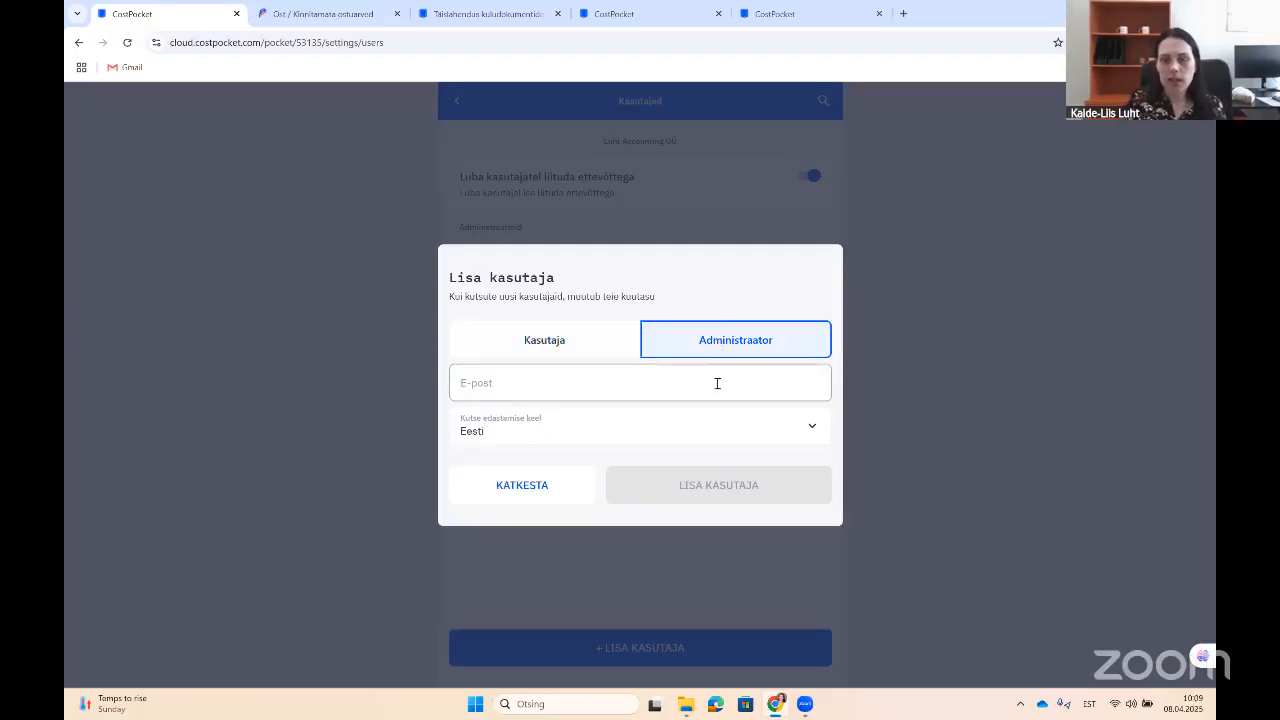
Step: Invite a new administrator by entering their e-mail address
left_click(717, 385)
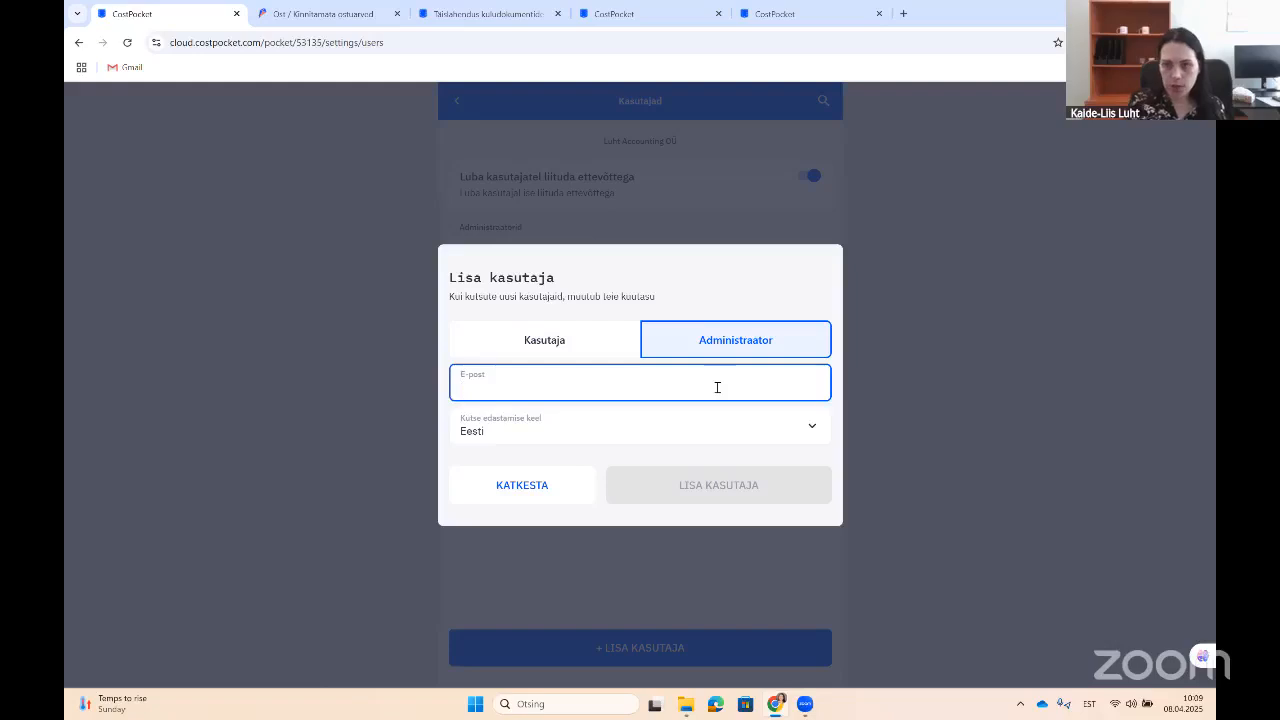
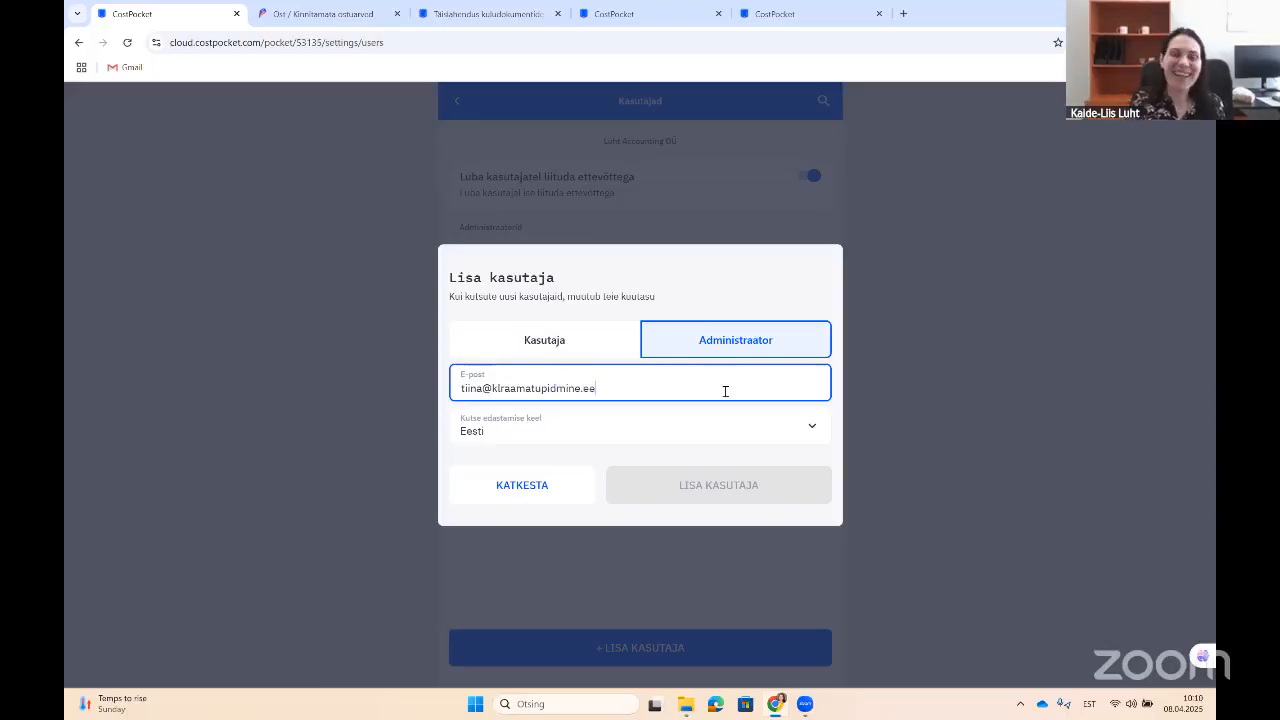
left_click(737, 485)
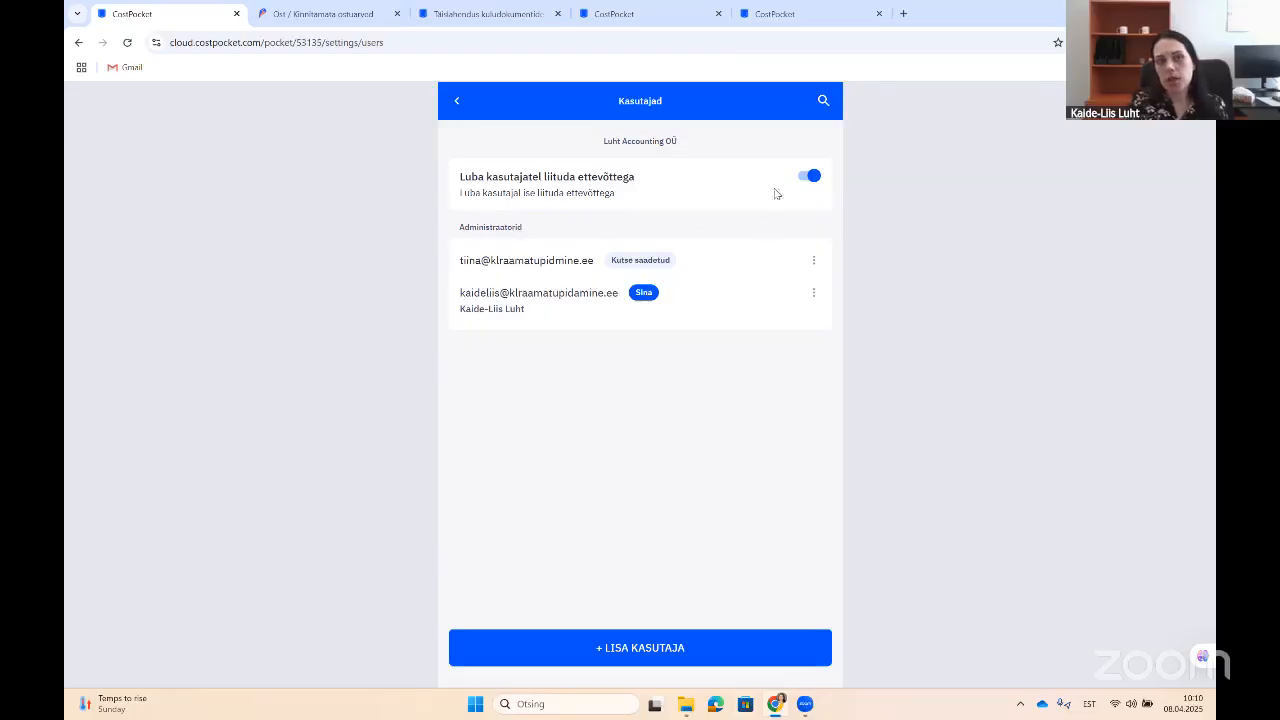
Step: Reopen the add-user form, select the Kasutaja role, then cancel
left_click(676, 649)
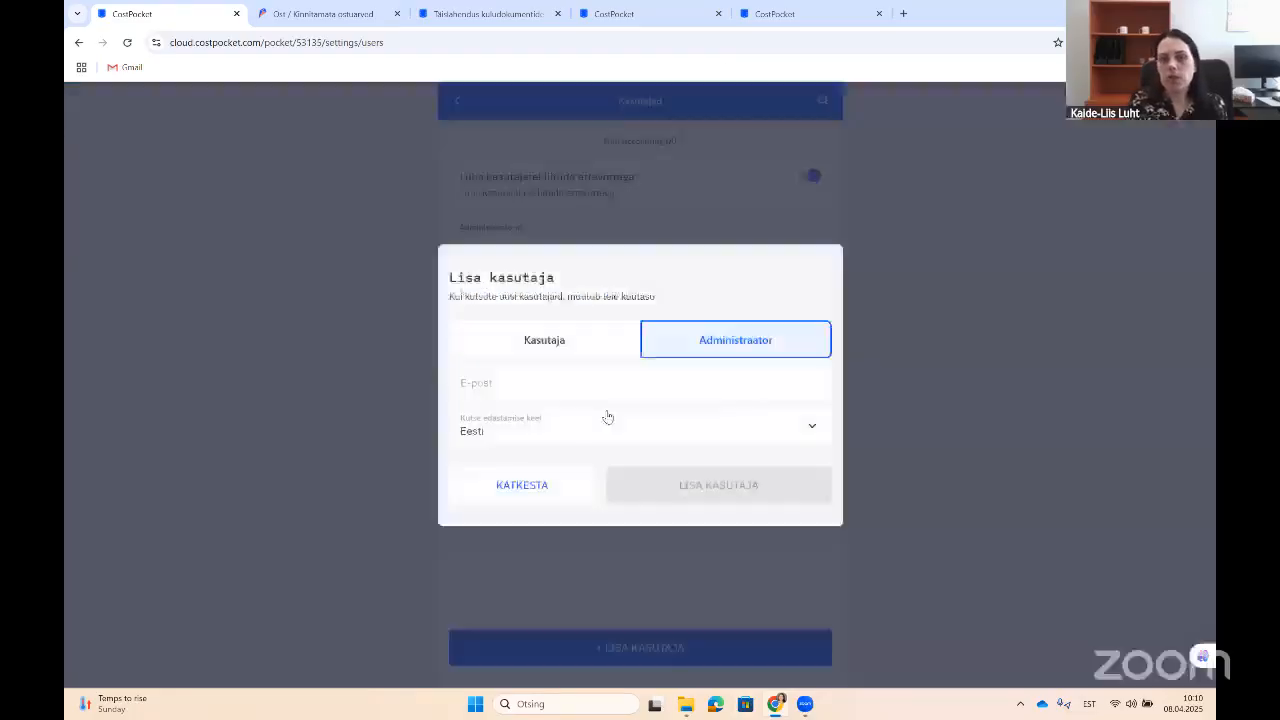
left_click(565, 338)
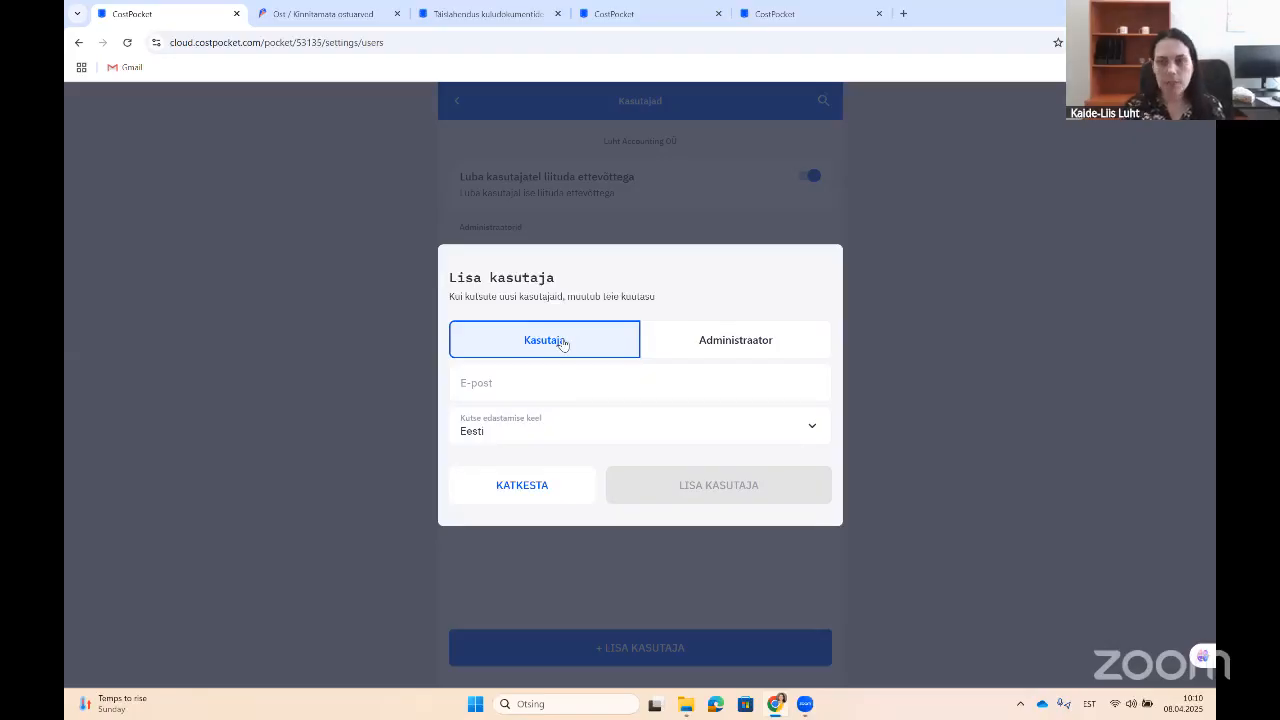
left_click(512, 485)
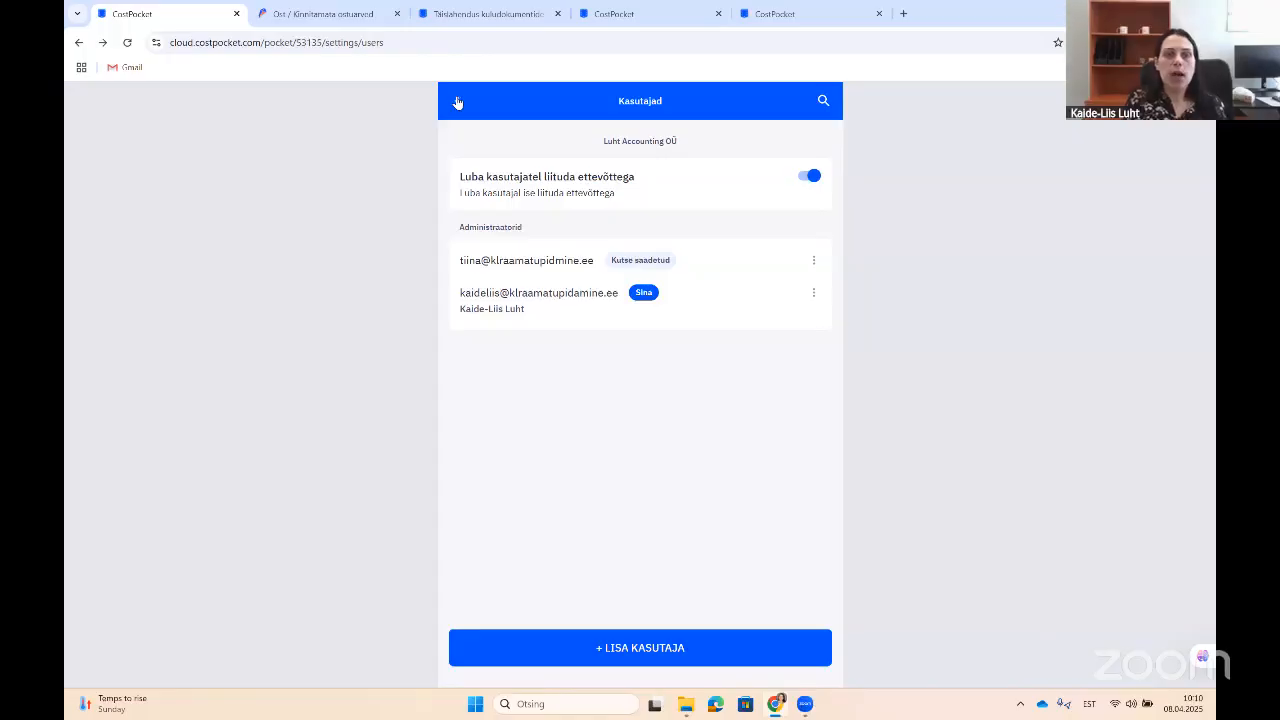
left_click(459, 104)
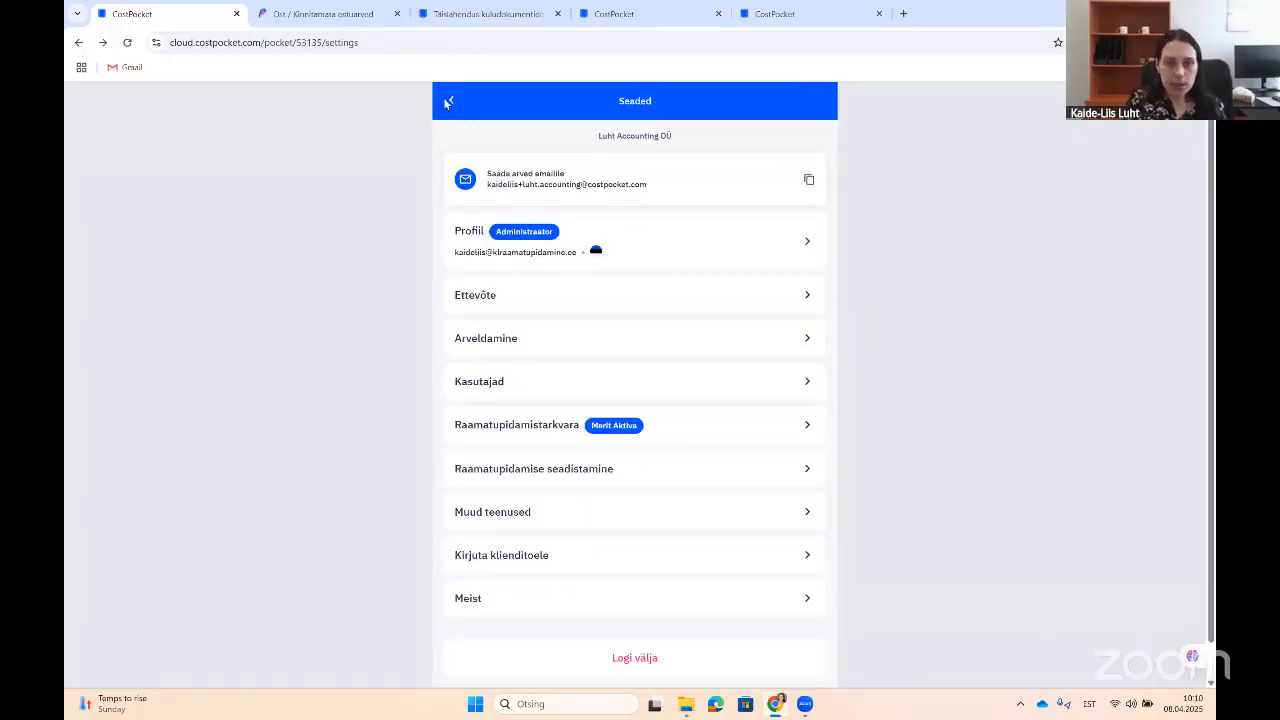
left_click(445, 100)
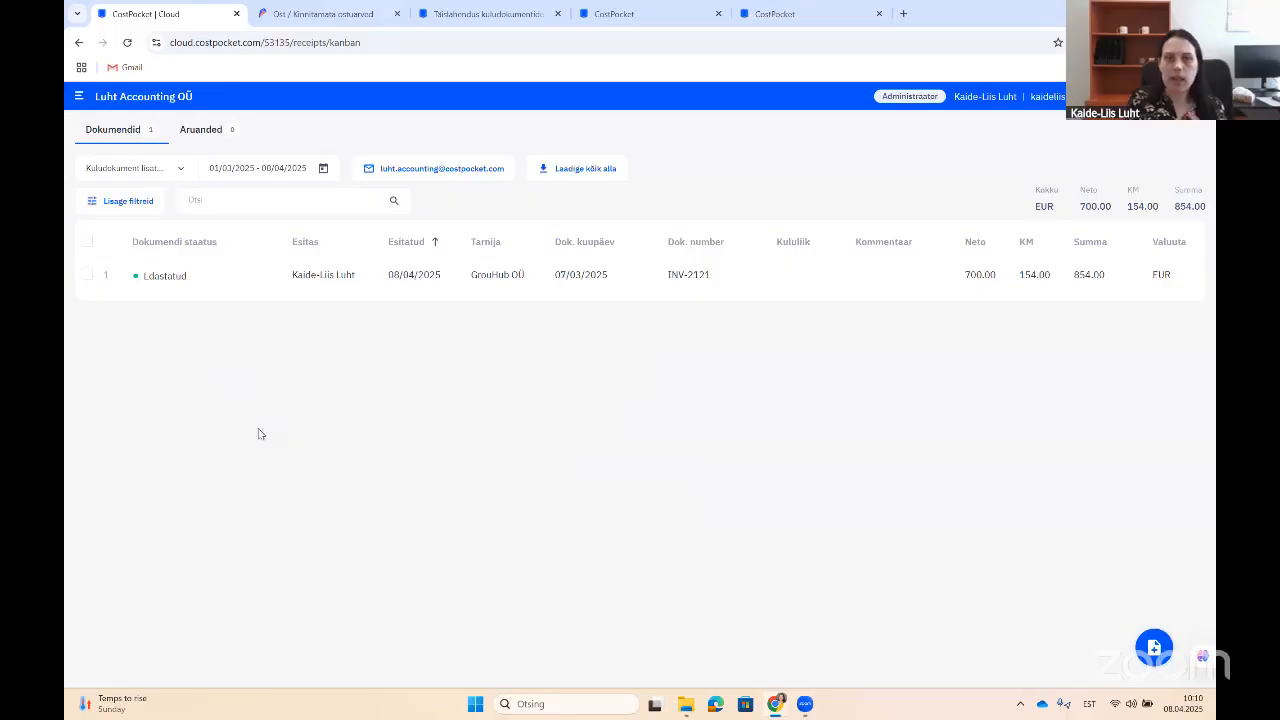
left_click(1197, 97)
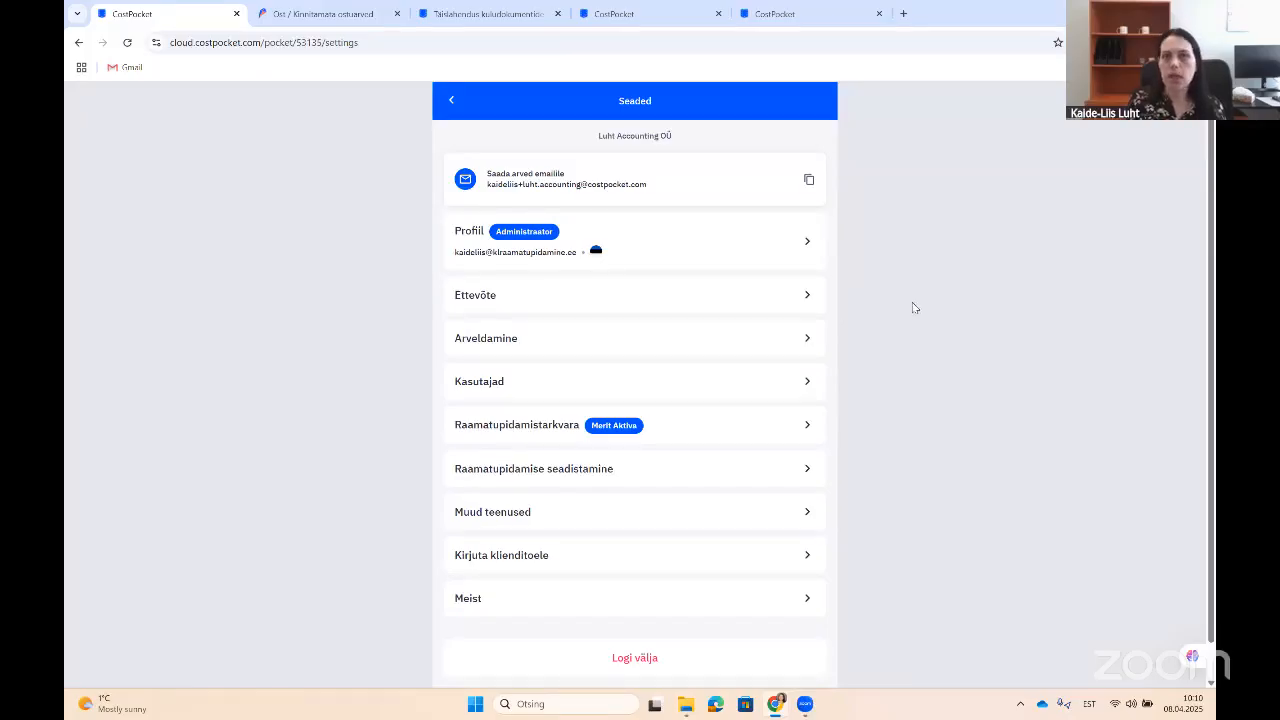
left_click(480, 15)
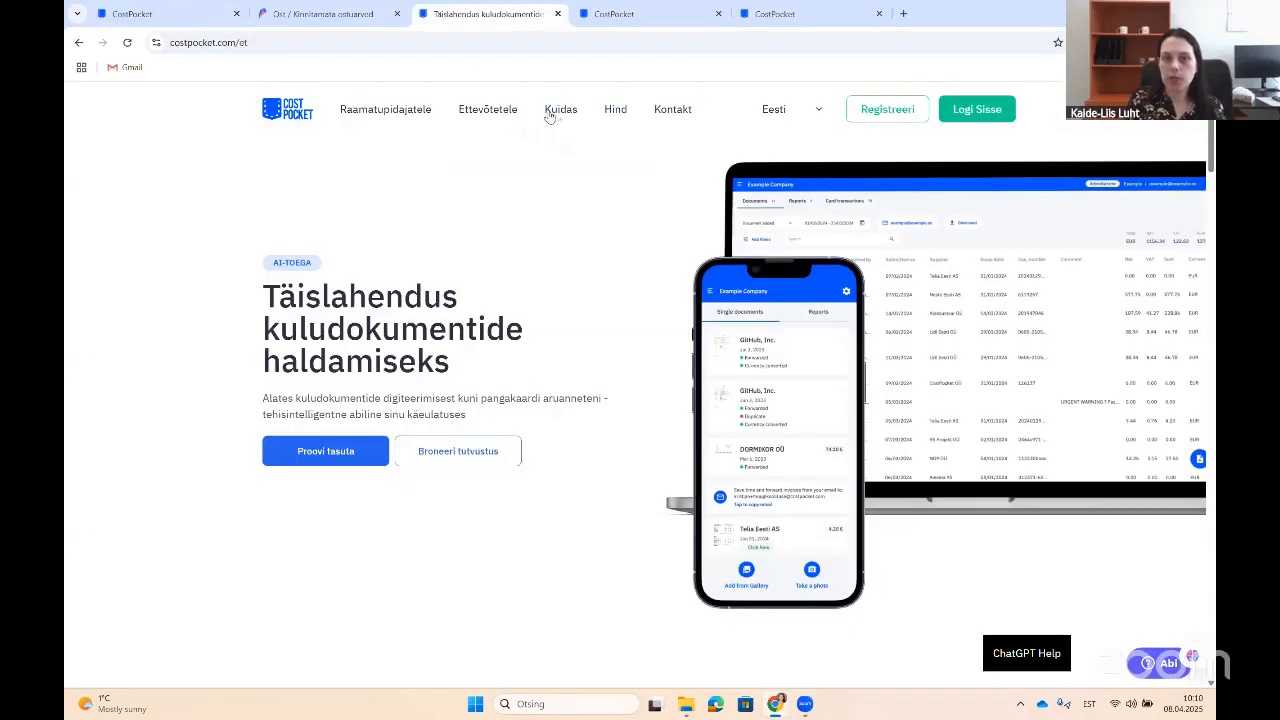
left_click(556, 110)
scroll(593, 346, "down", 2)
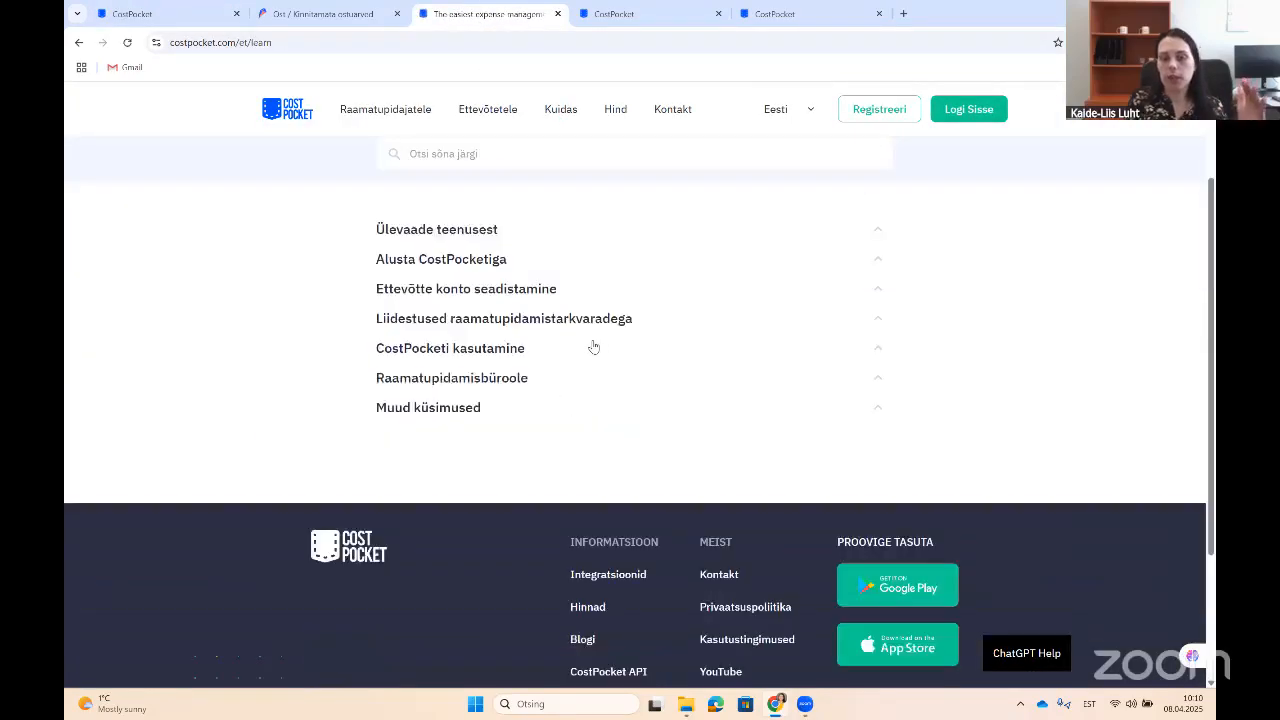
scroll(617, 450, "up", 1)
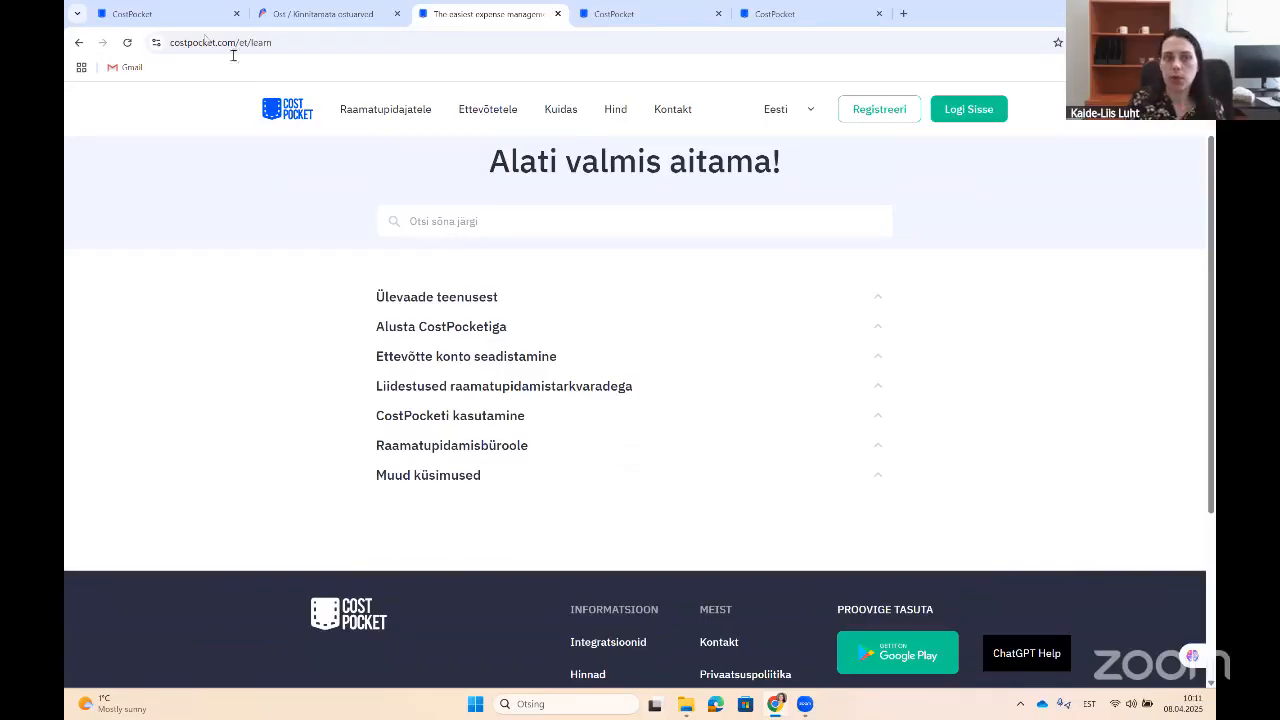
left_click(175, 19)
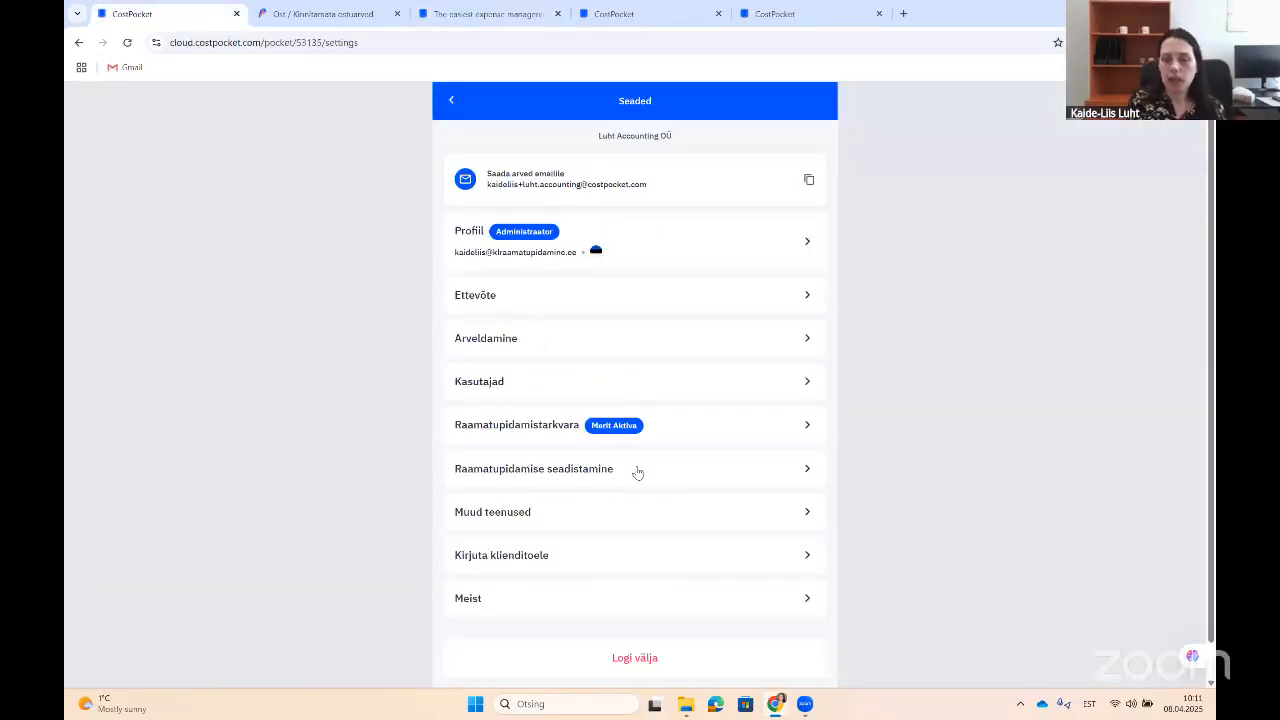
Step: Open the billing page and browse the plans, including Robo at 5€ per user monthly
left_click(812, 341)
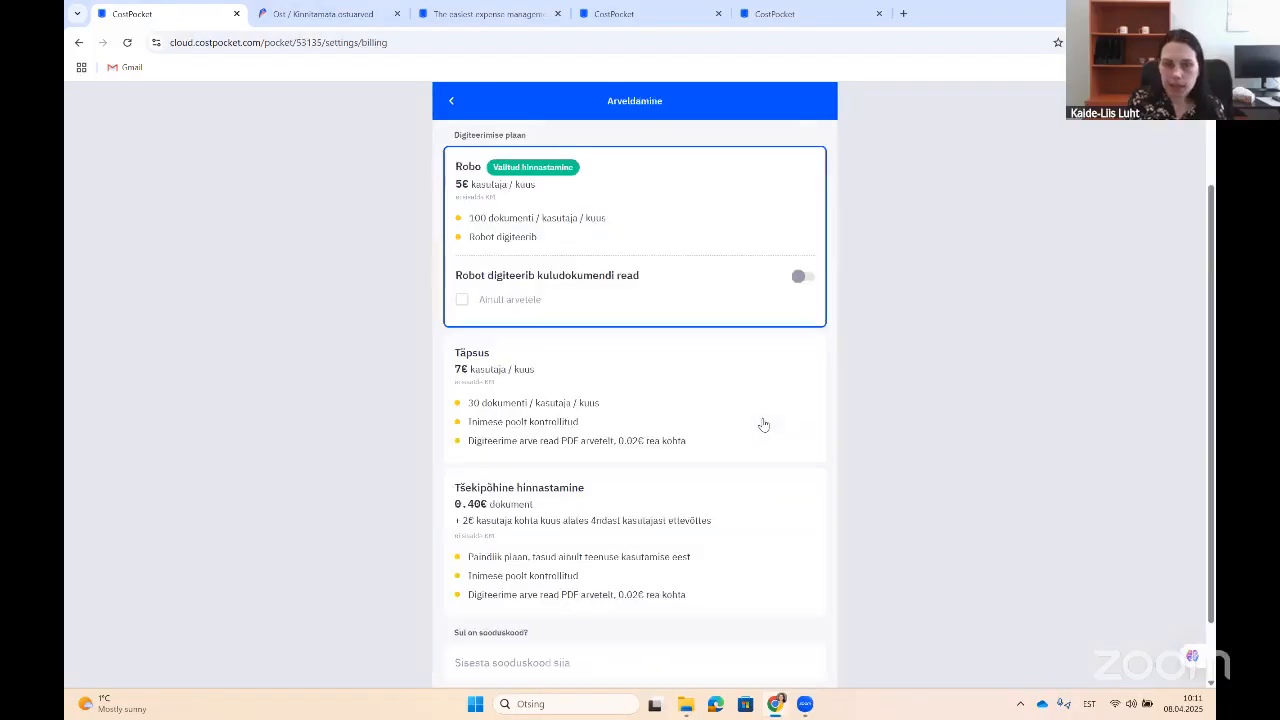
scroll(751, 392, "down", 2)
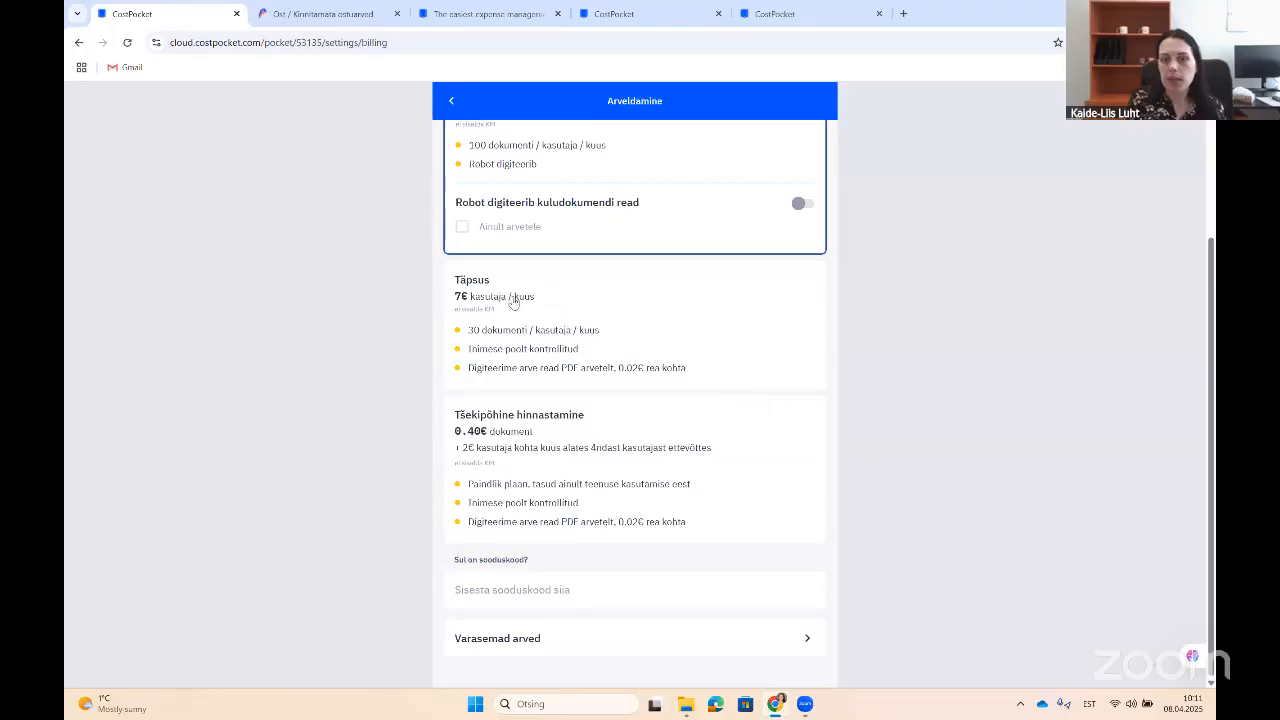
scroll(505, 290, "up", 2)
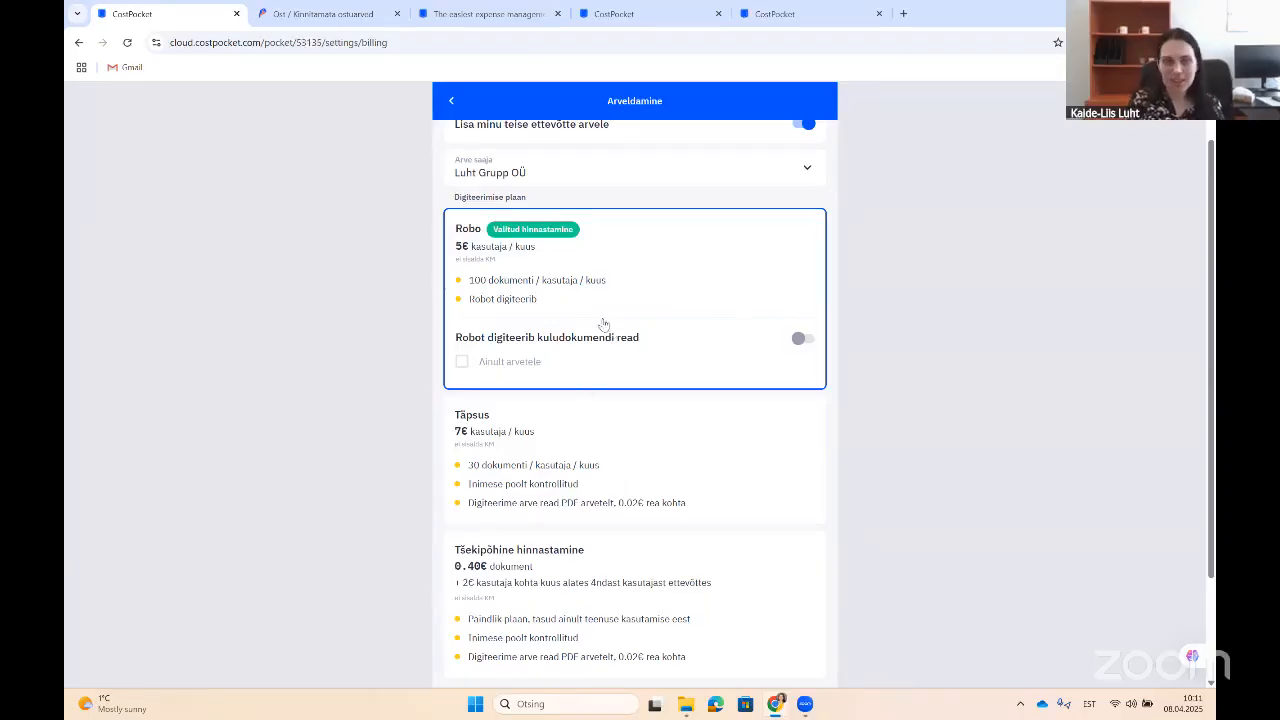
scroll(504, 277, "up", 1)
scroll(504, 277, "up", 1)
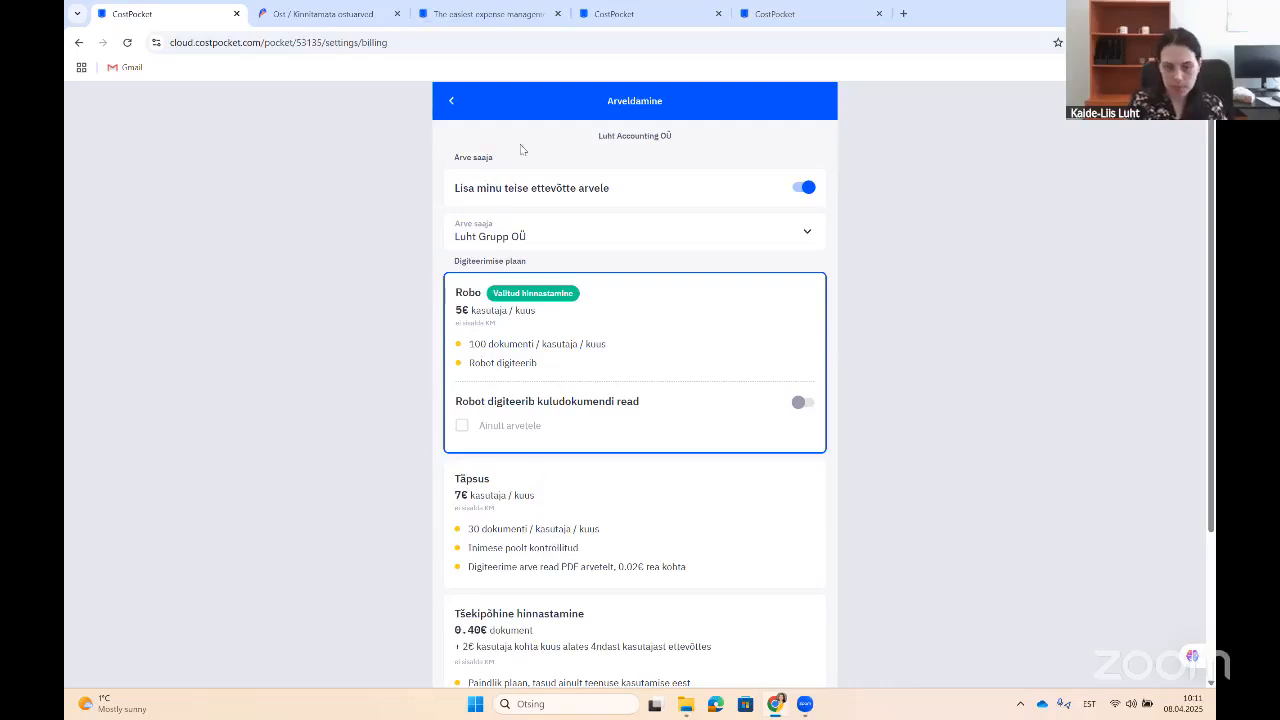
Step: Go back from billing to the documents list showing GrouHub OÜ invoice INV-2121
left_click(455, 104)
left_click(450, 104)
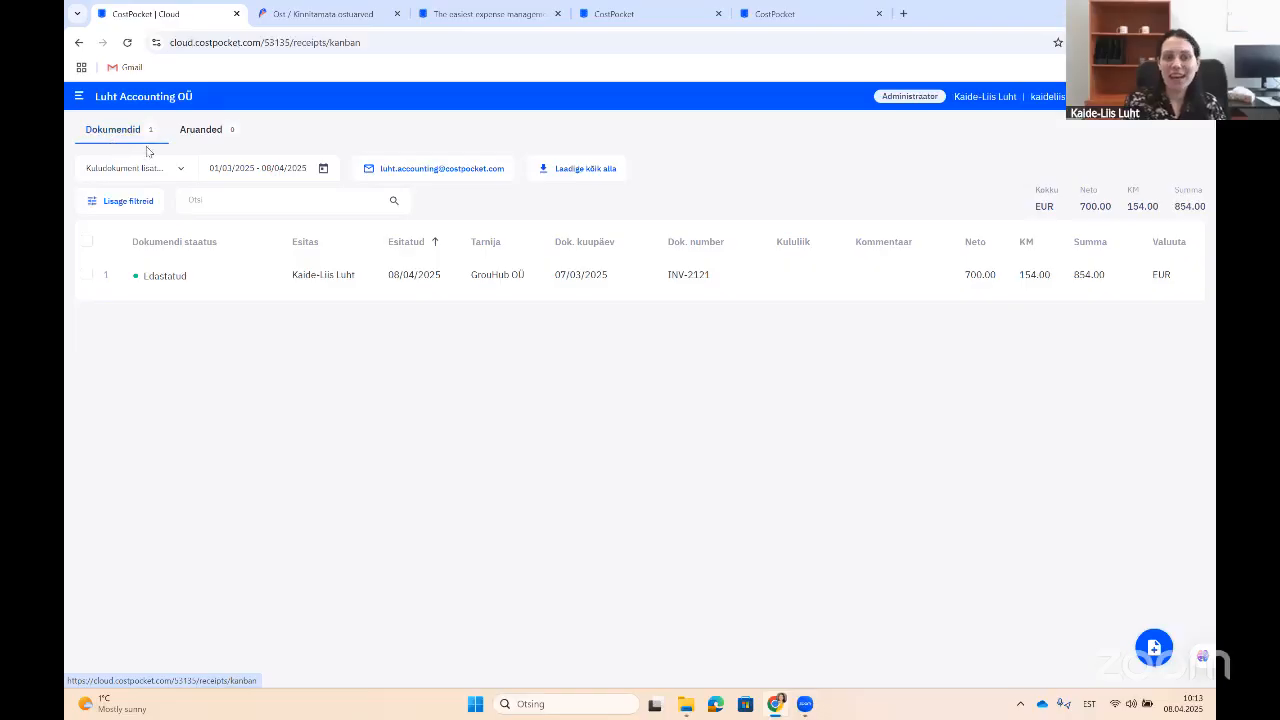
Step: Create a Kuluaruanne for the selected user, named 'Veebruar, 2025', as an empty draft
left_click(198, 131)
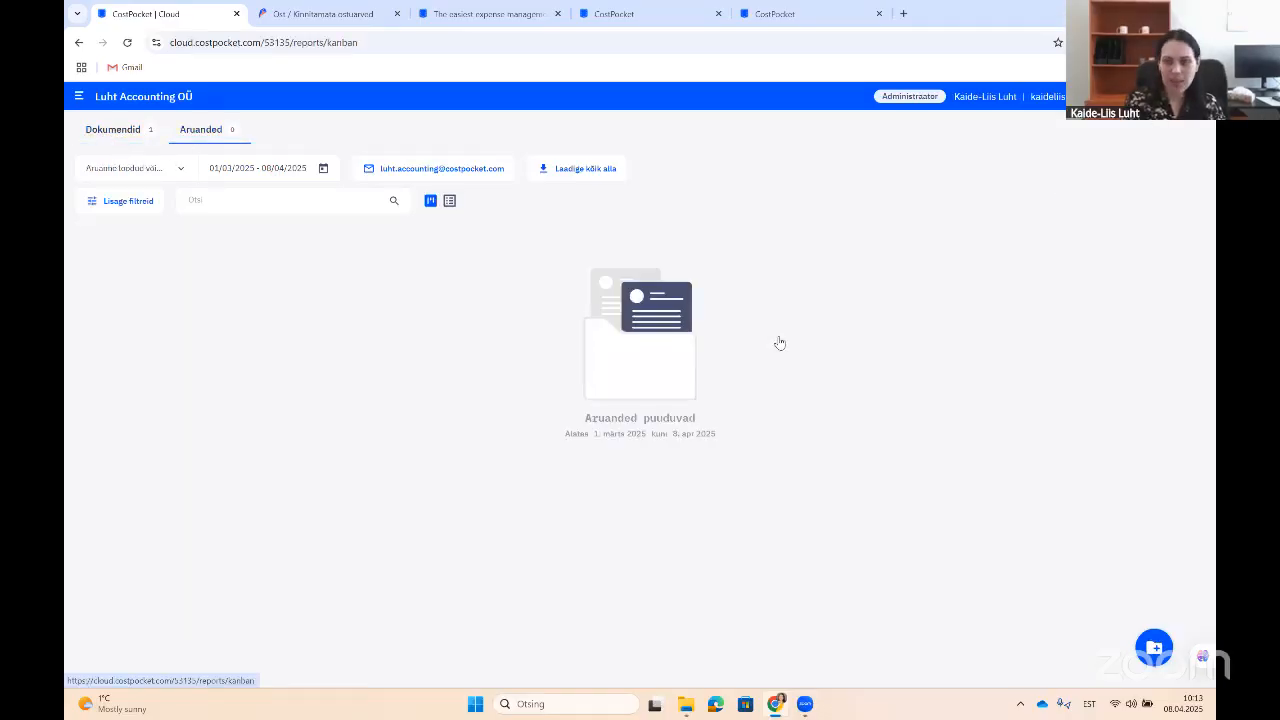
left_click(1162, 659)
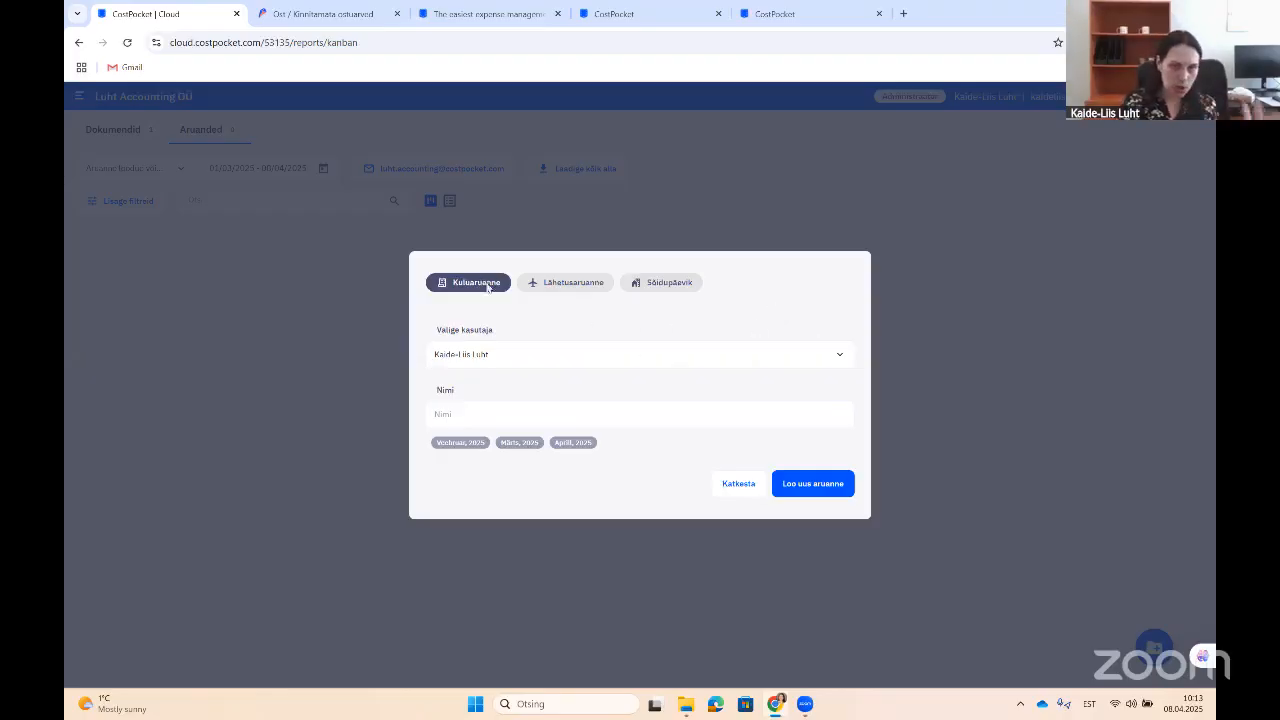
left_click(533, 356)
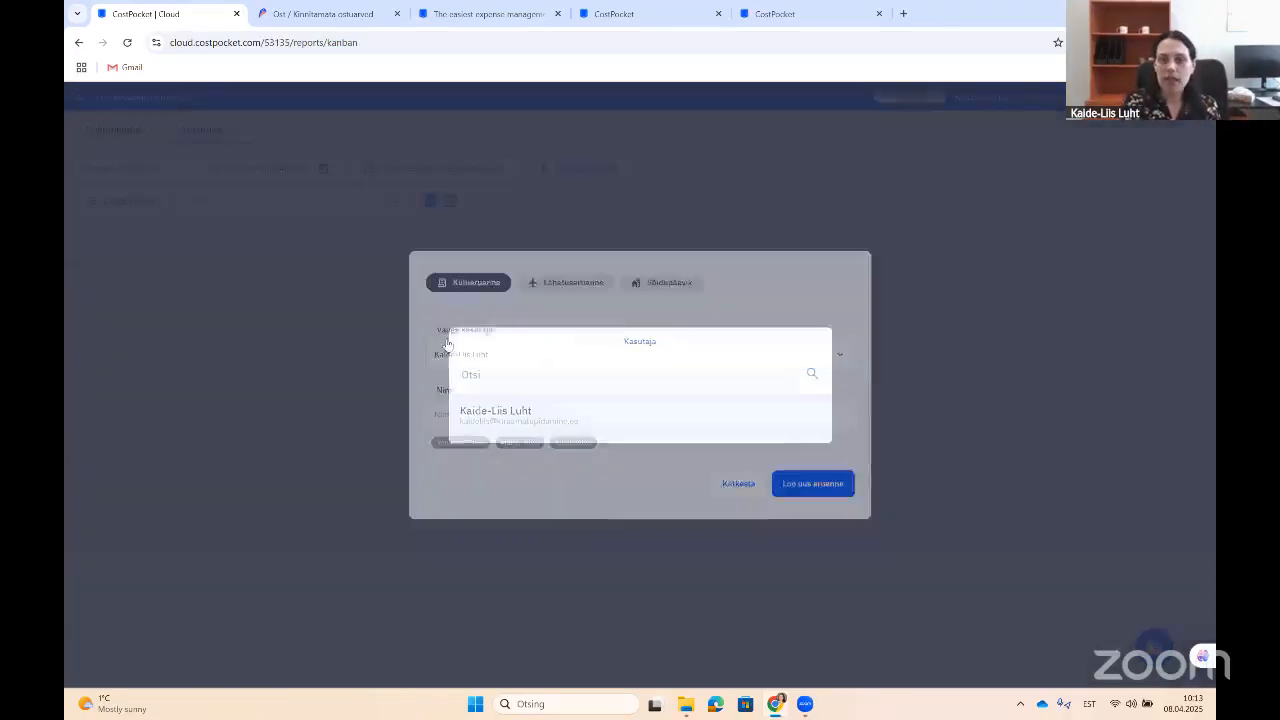
left_click(492, 412)
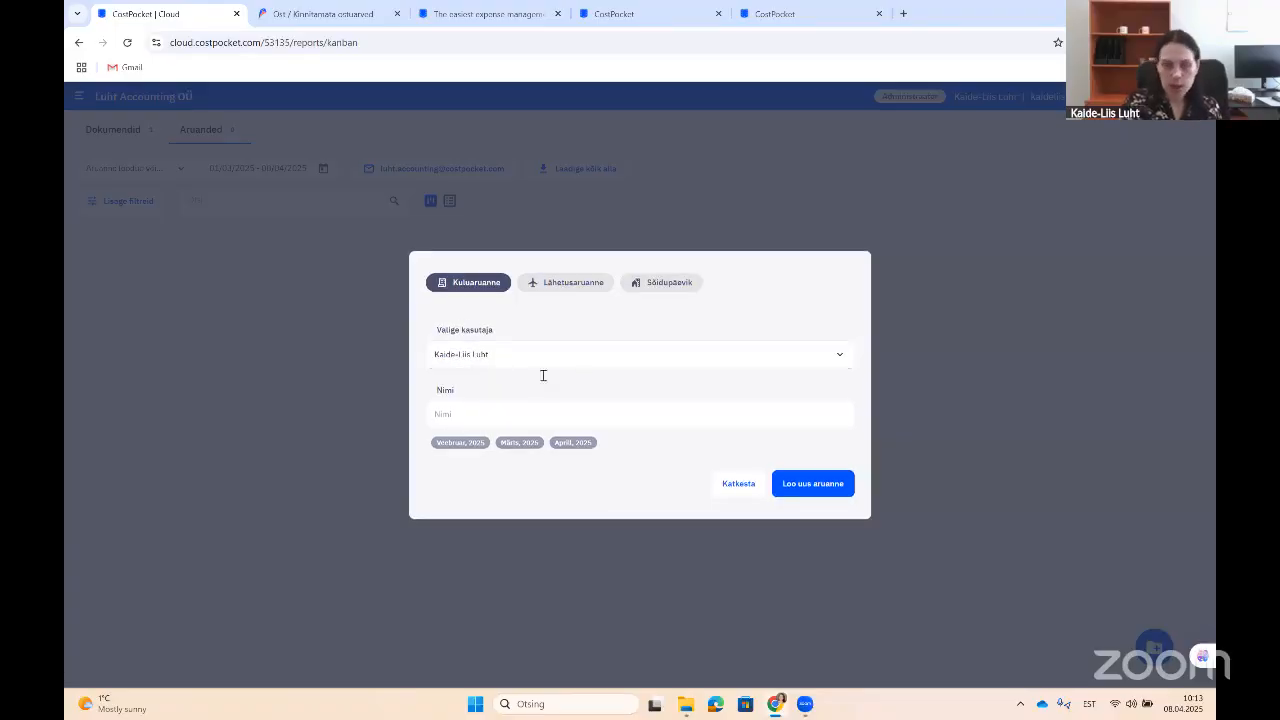
left_click(485, 411)
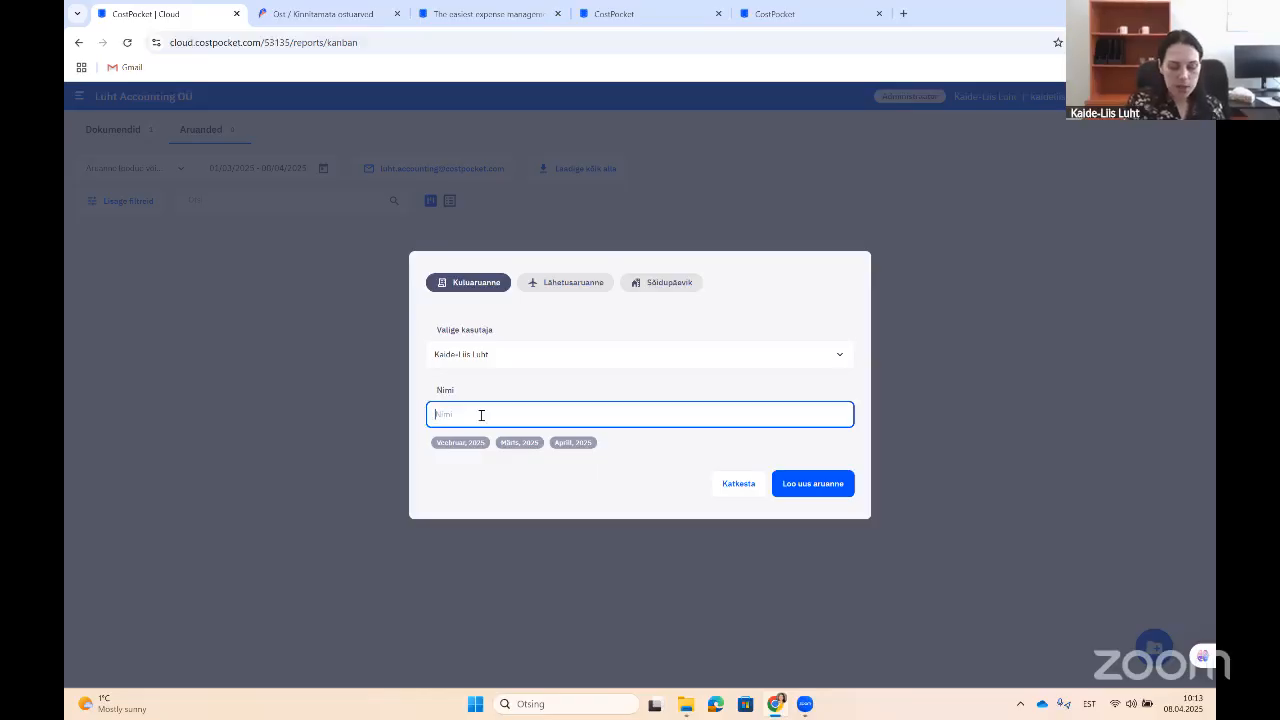
type("Kuntori")
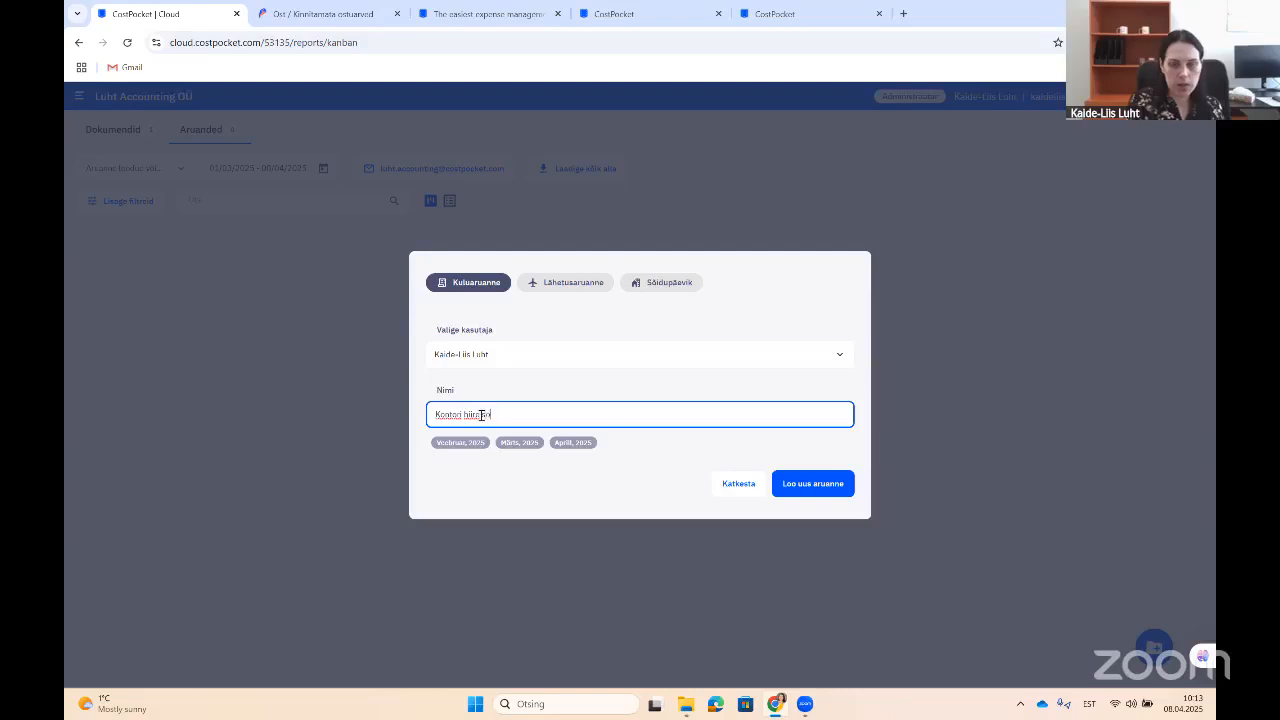
type(" hiire ostamin")
key("BackSpace")
key("BackSpace")
key("BackSpace")
key("BackSpace")
key("BackSpace")
key("BackSpace")
key("BackSpace")
key("BackSpace")
key("BackSpace")
key("BackSpace")
key("BackSpace")
key("BackSpace")
key("BackSpace")
key("BackSpace")
key("BackSpace")
type(", 2024")
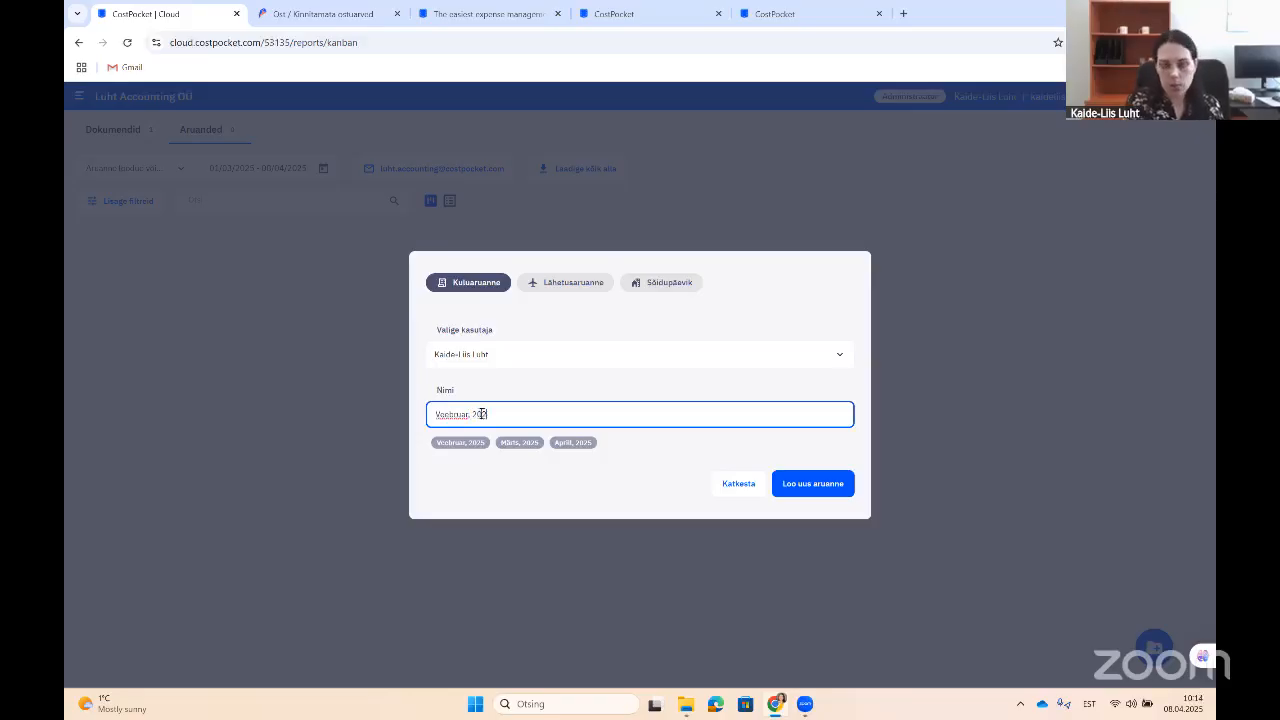
left_click(806, 483)
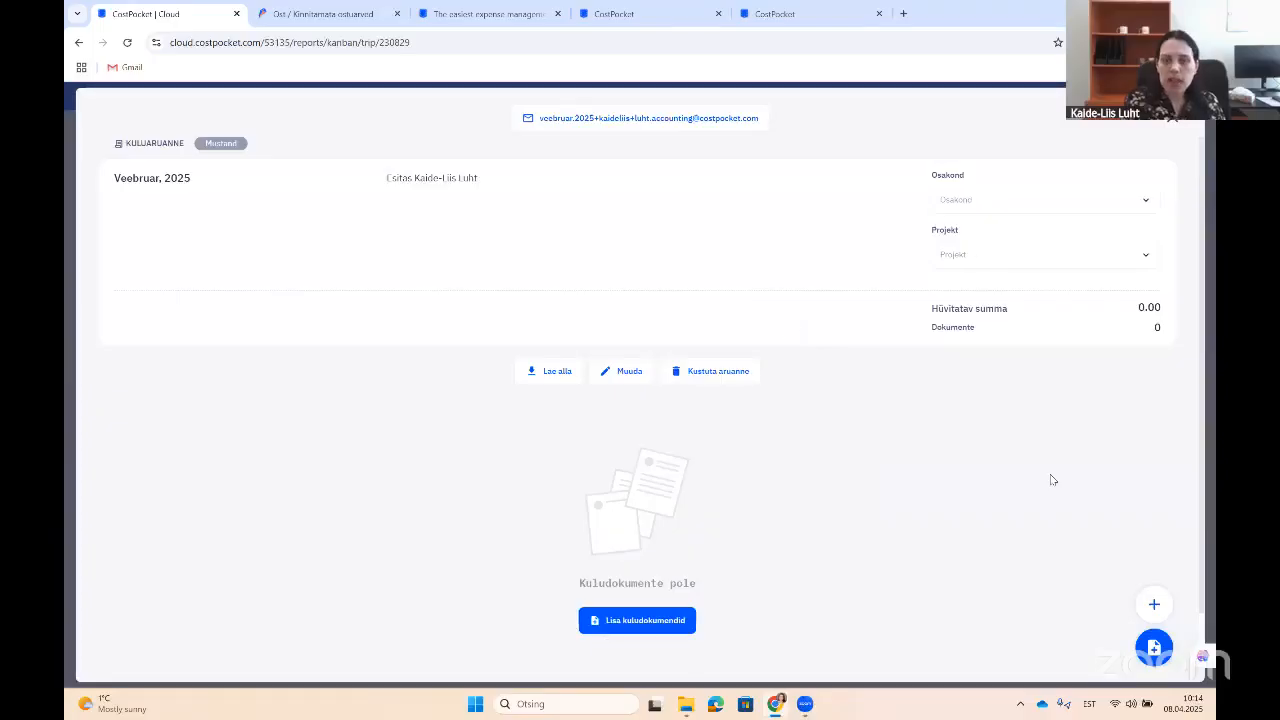
Step: Upload the Reiting PR OÜ invoice PDF (295.45 EUR), save it, and submit the report
left_click(668, 628)
left_click(651, 529)
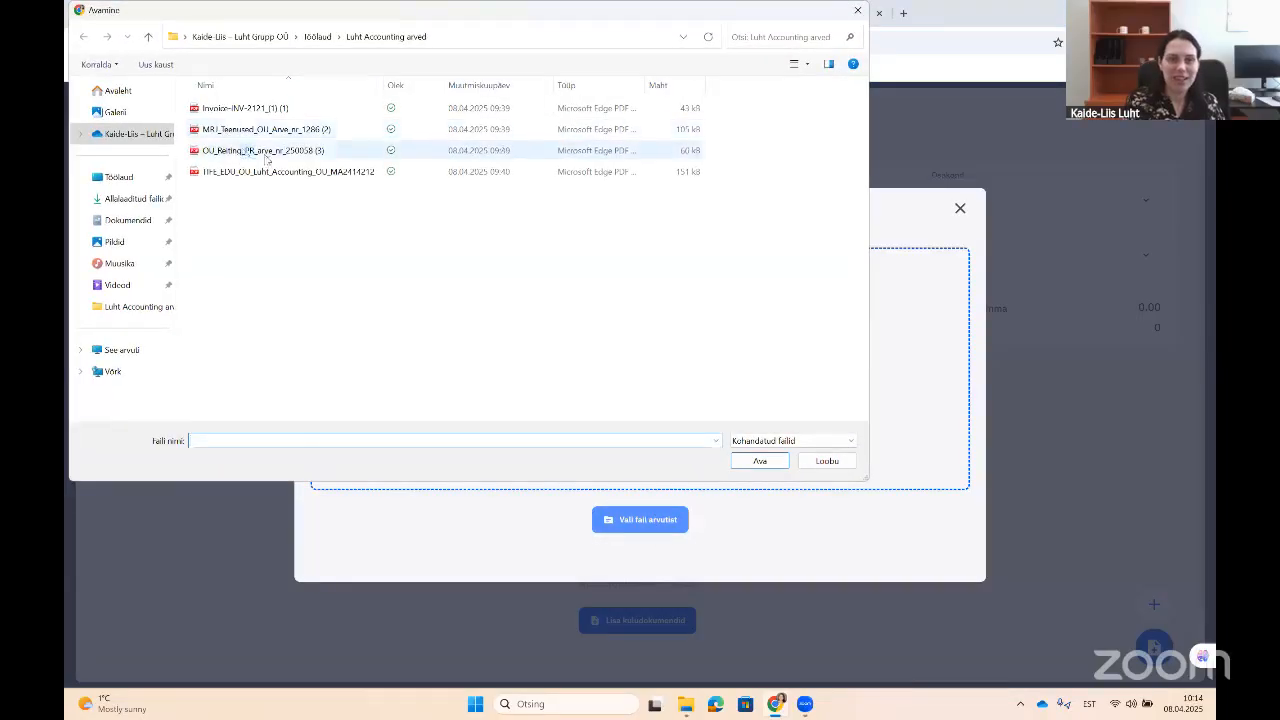
left_click(246, 152)
left_click(765, 462)
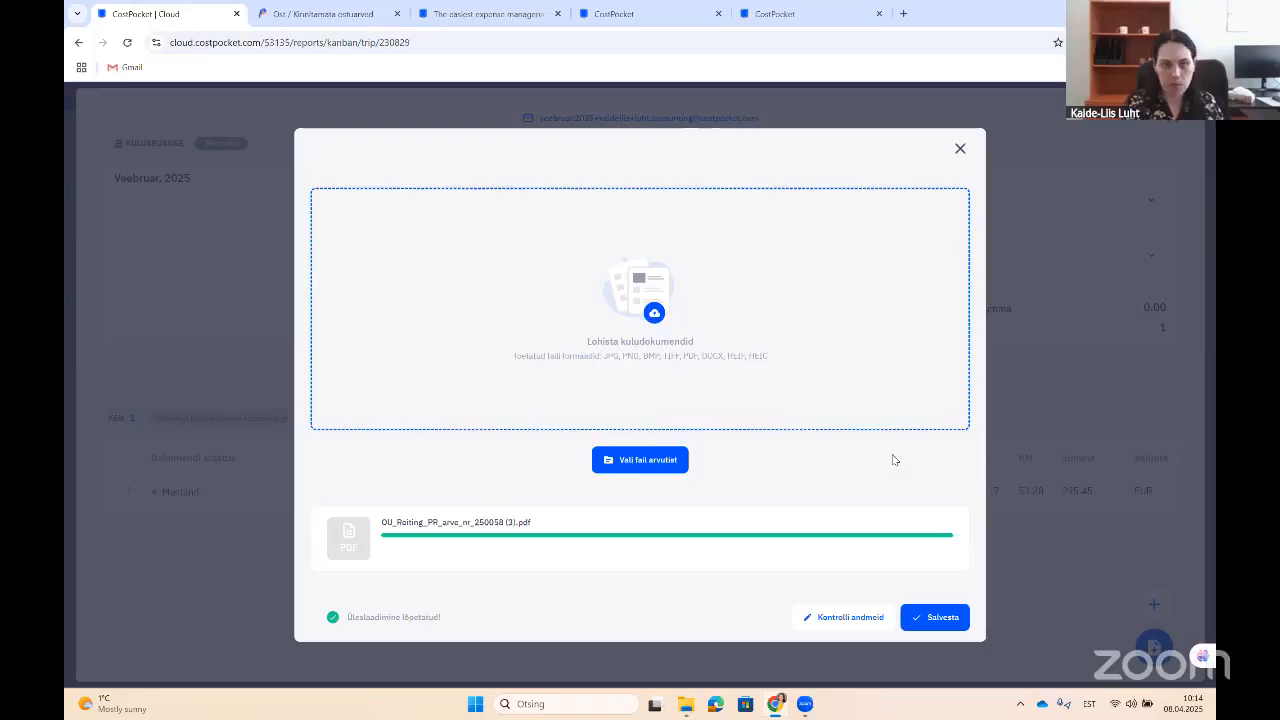
left_click(946, 617)
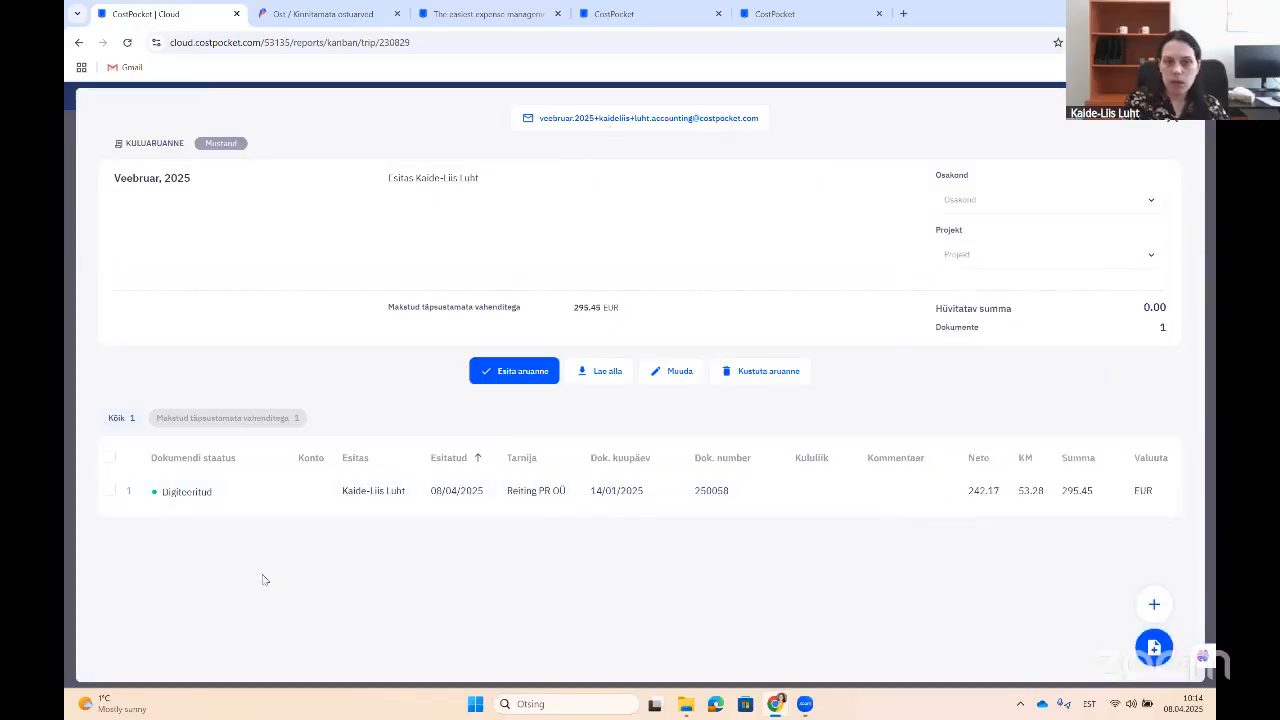
mouse_move(765, 490)
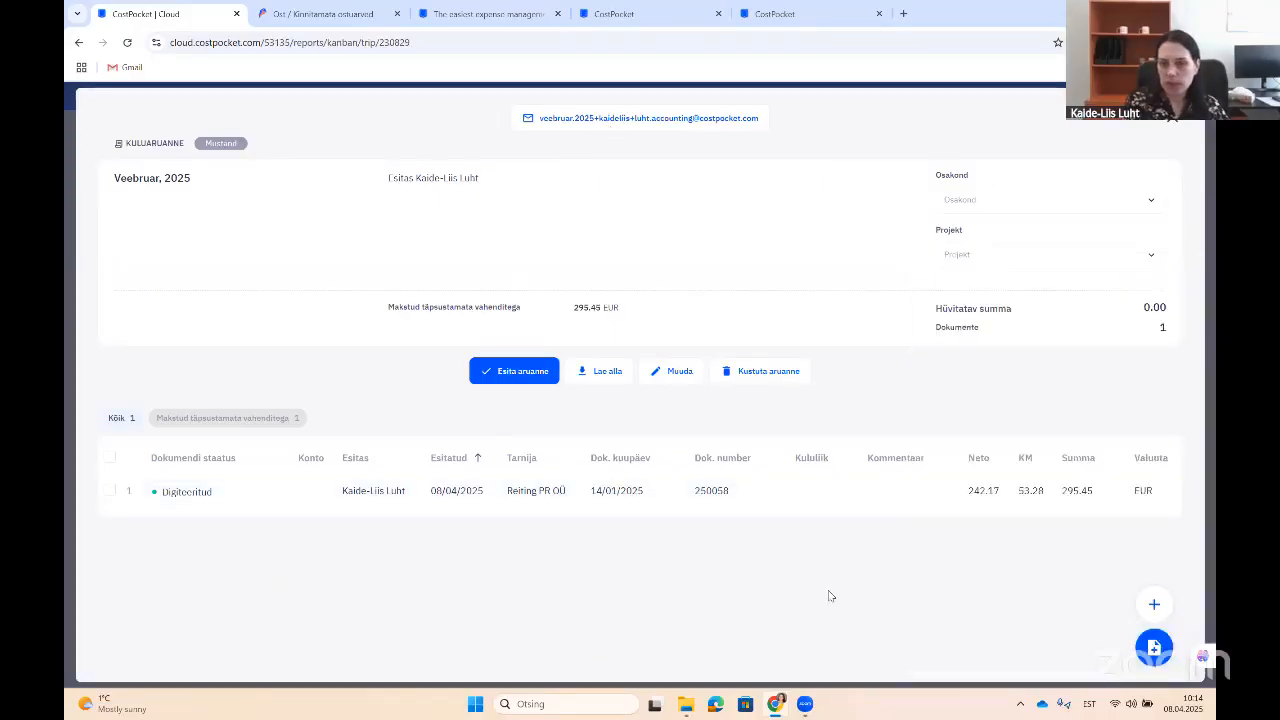
left_click(529, 376)
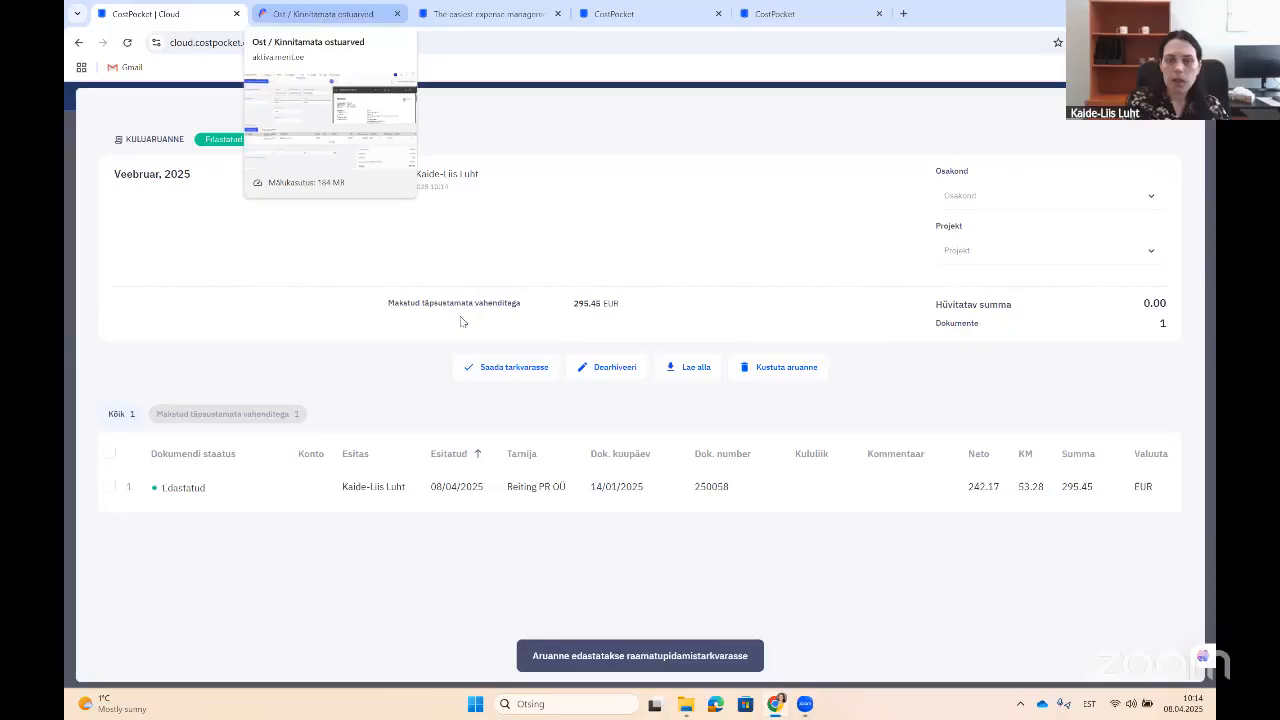
Step: In Merit Aktiva, open the Veebruar Kuluaruanne row under Ost > Kinnitamata ostuarved
left_click(1179, 119)
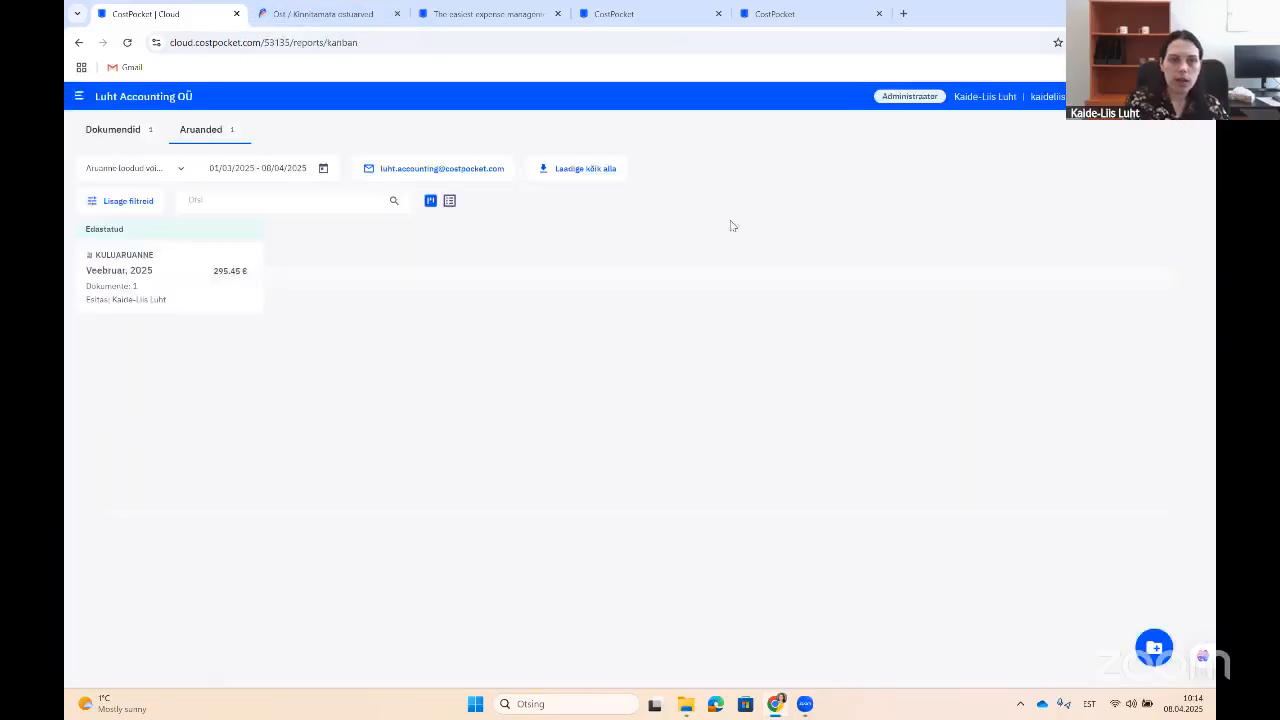
left_click(374, 10)
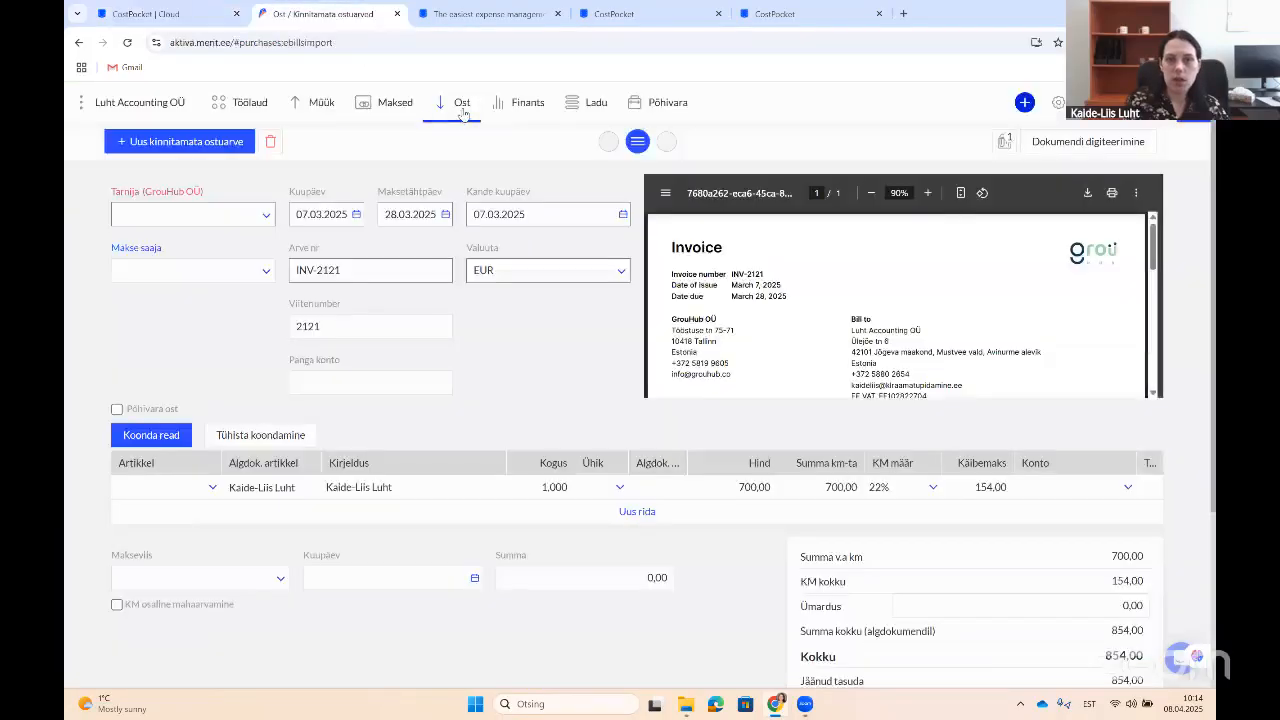
left_click(463, 110)
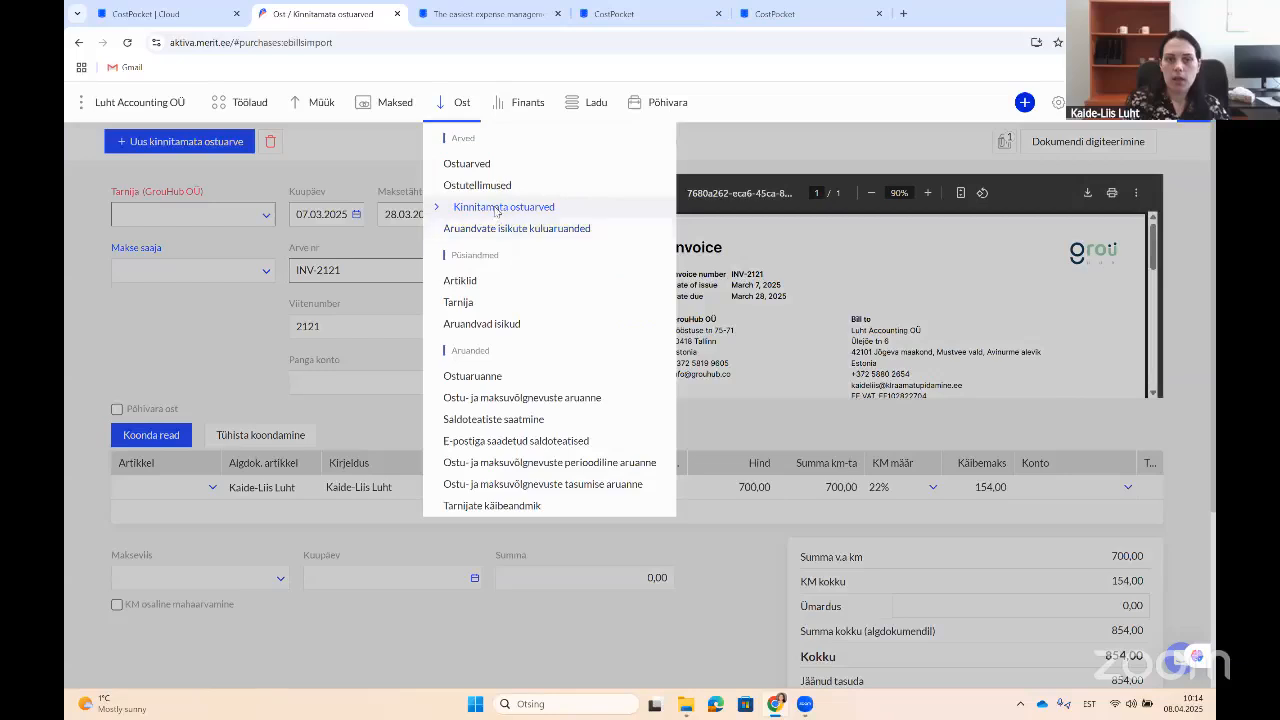
left_click(496, 210)
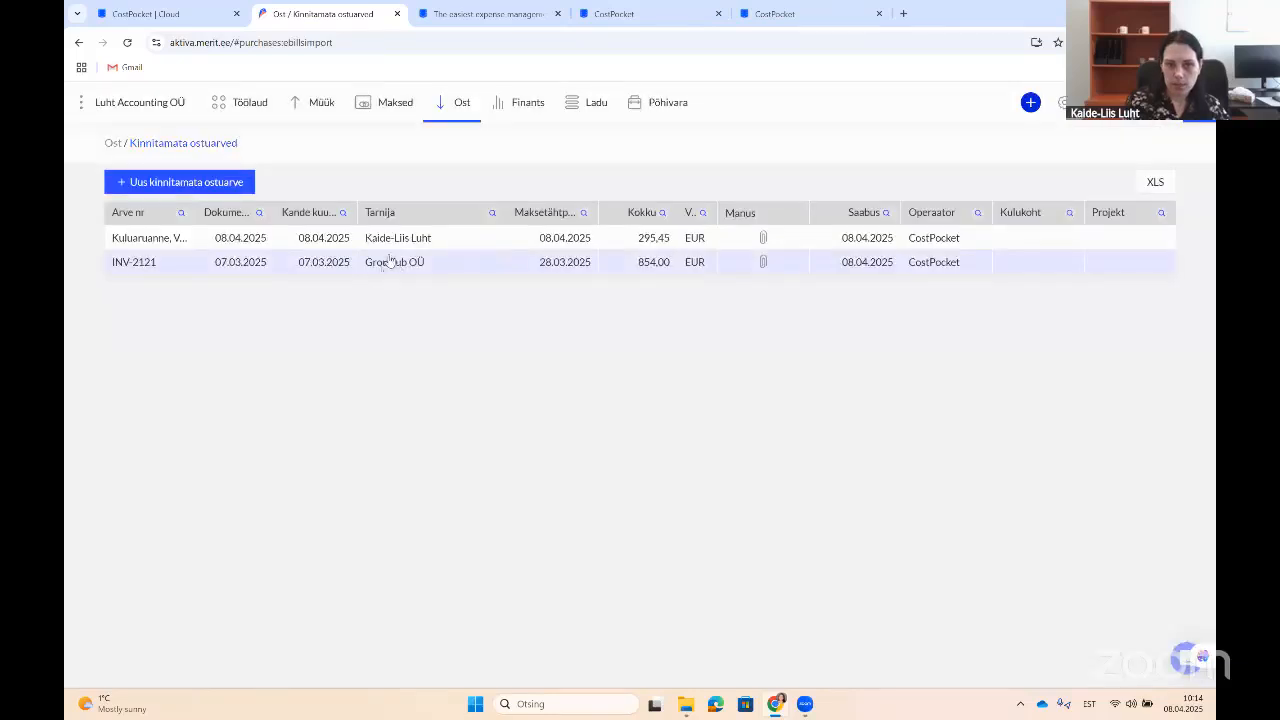
left_click(398, 243)
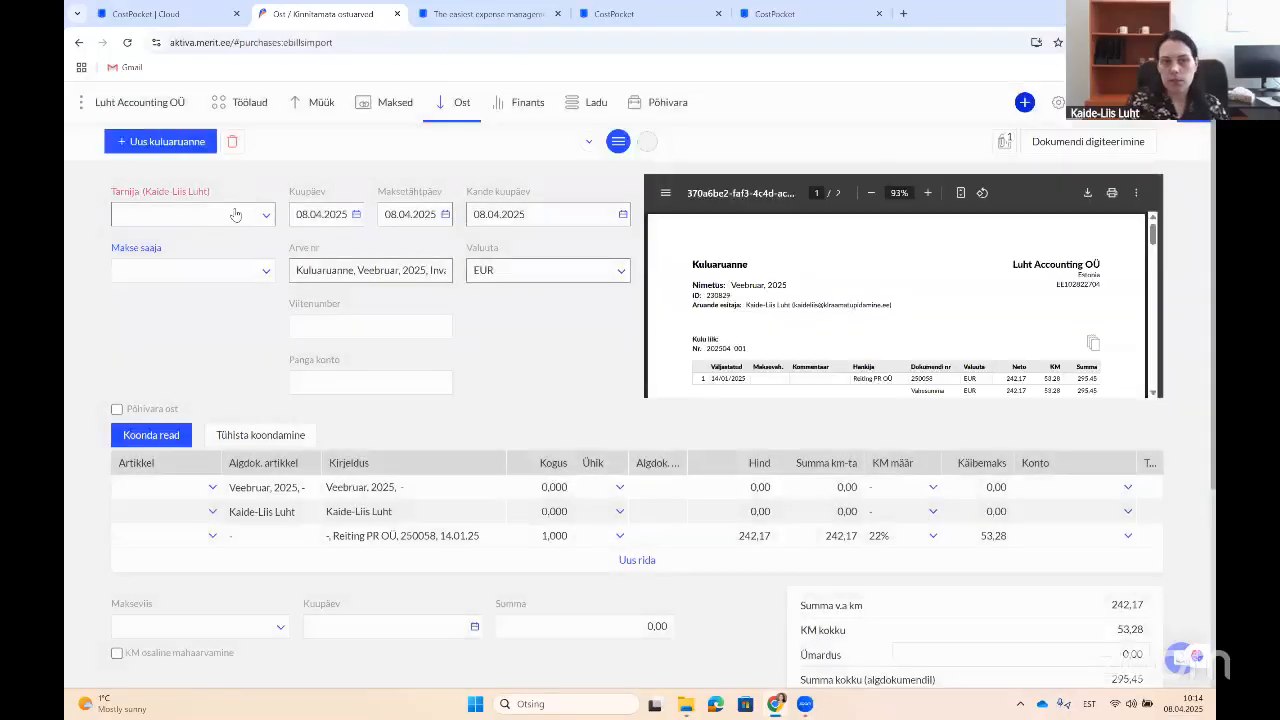
Step: Set the supplier to Aruandev isik and the article to konsult on all three lines
left_click(235, 215)
left_click(176, 242)
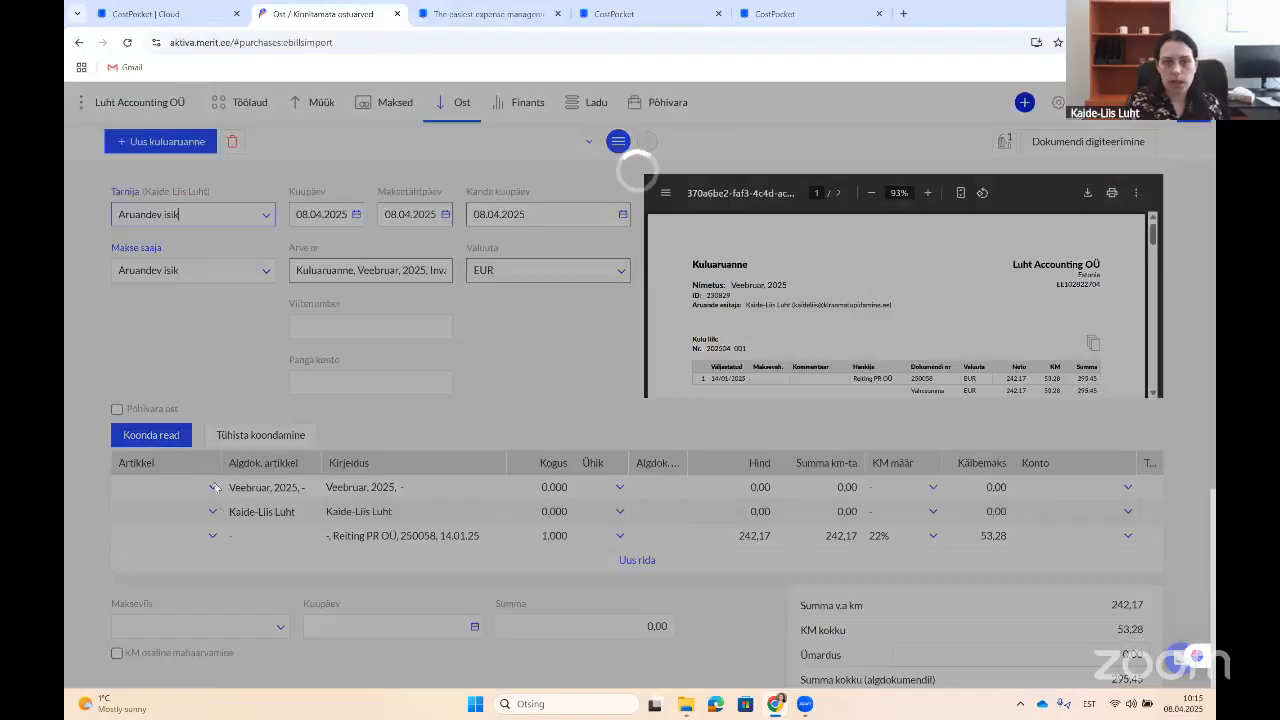
left_click(203, 494)
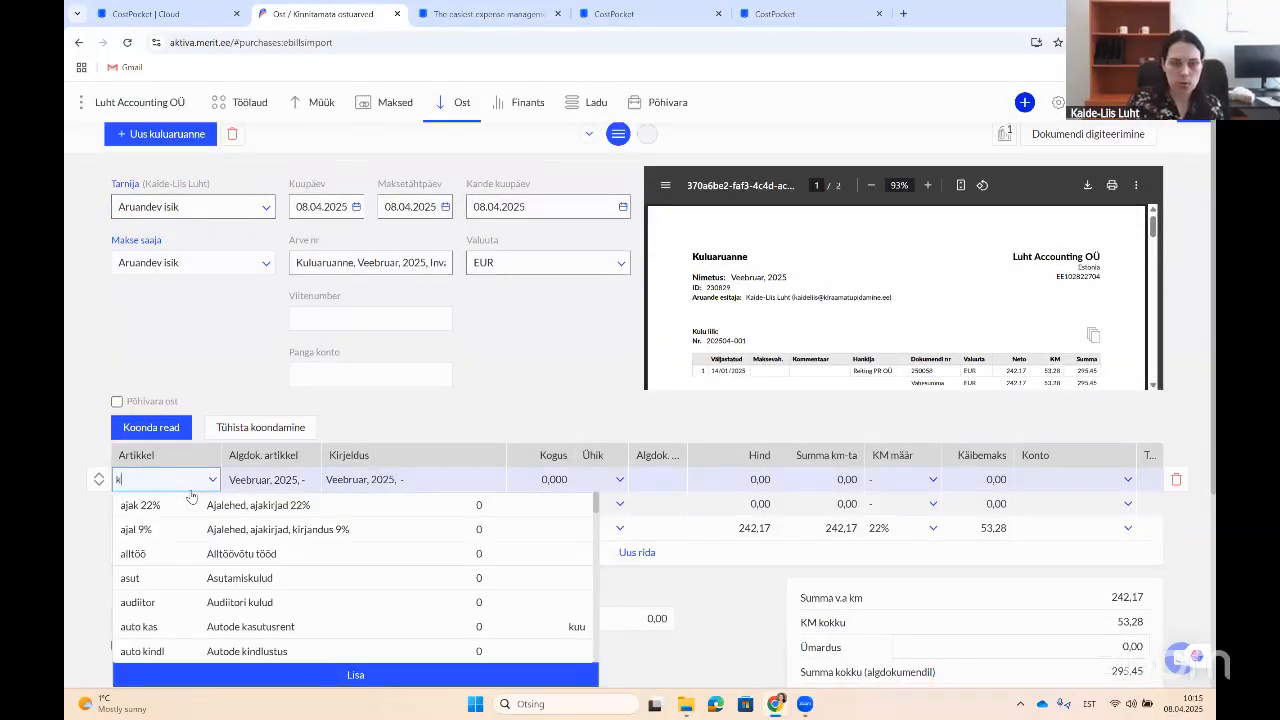
type("kool")
left_click(183, 504)
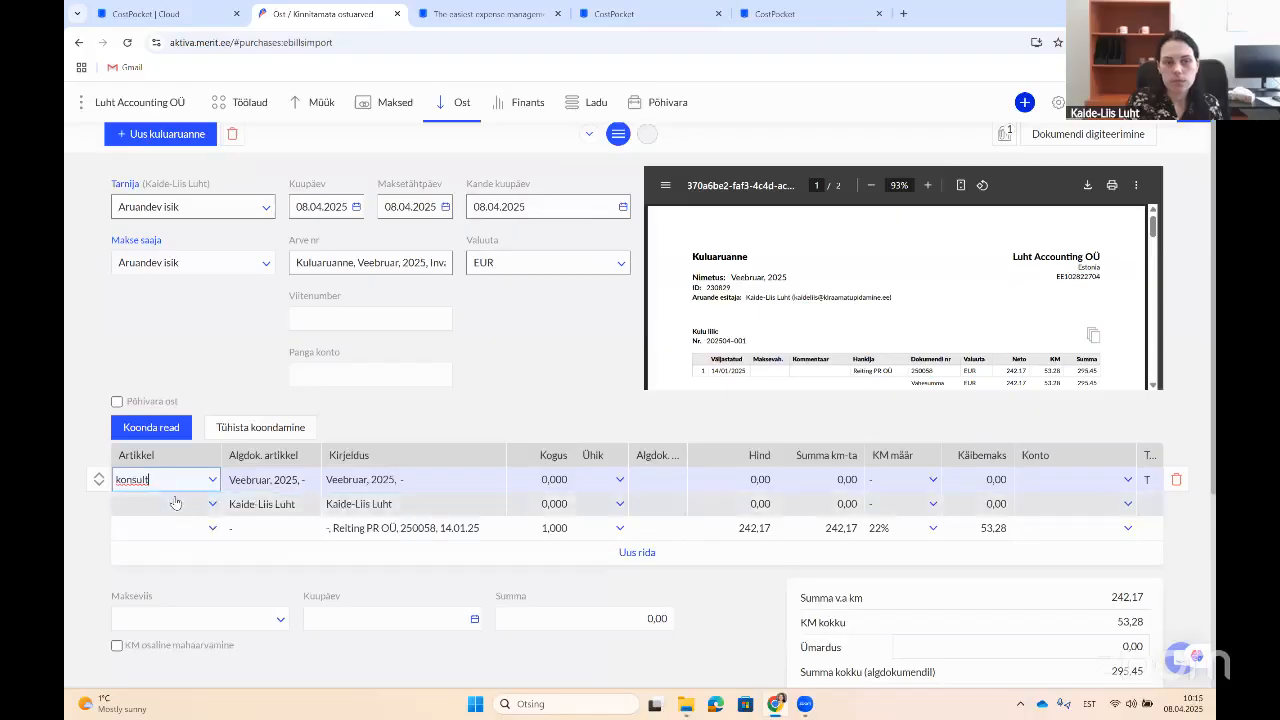
left_click(213, 505)
left_click(200, 505)
left_click(195, 504)
left_click(198, 503)
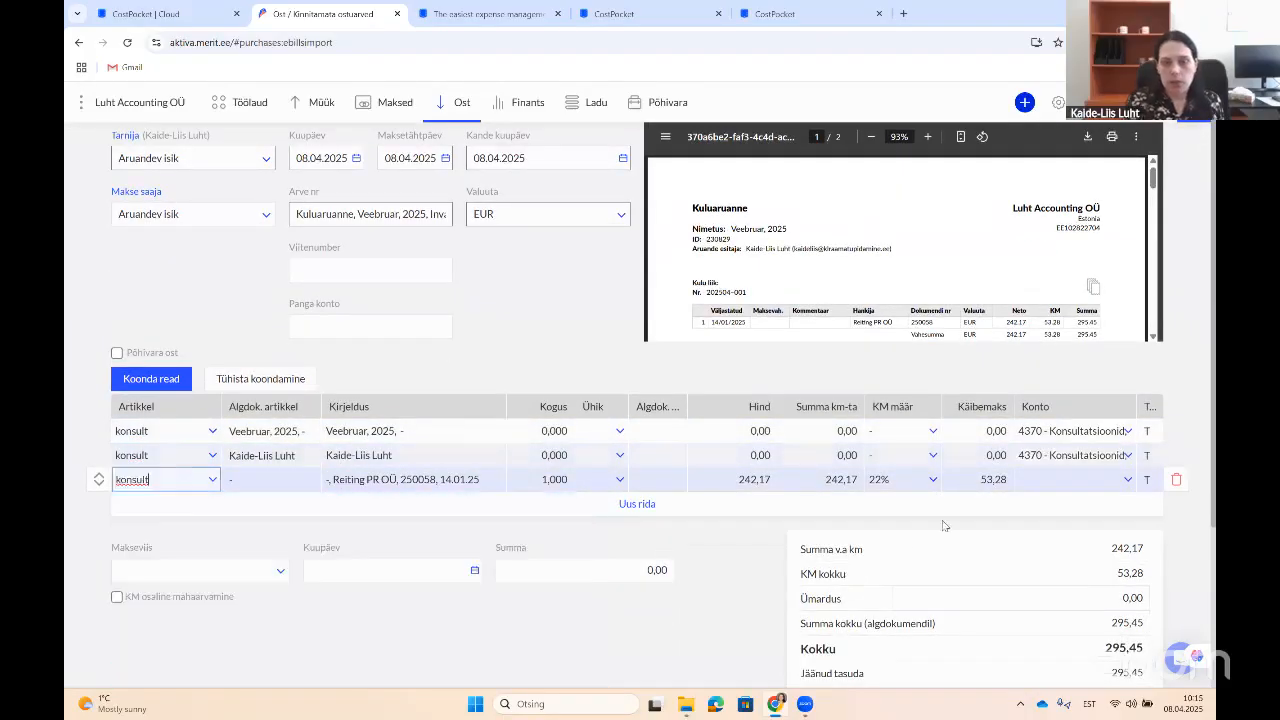
Step: Change the receipt line's VAT from 22% to '-' and save as expense report AR-1
scroll(911, 559, "down", 3)
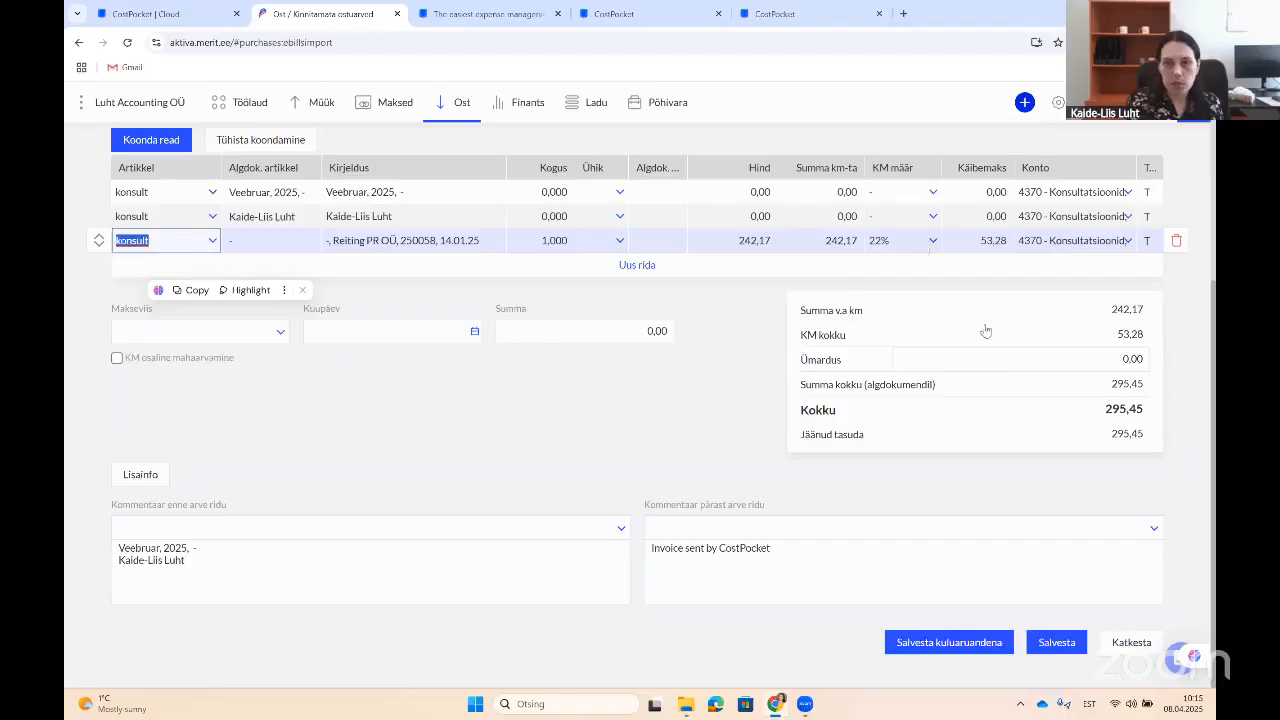
left_click(930, 241)
left_click(960, 338)
left_click(922, 672)
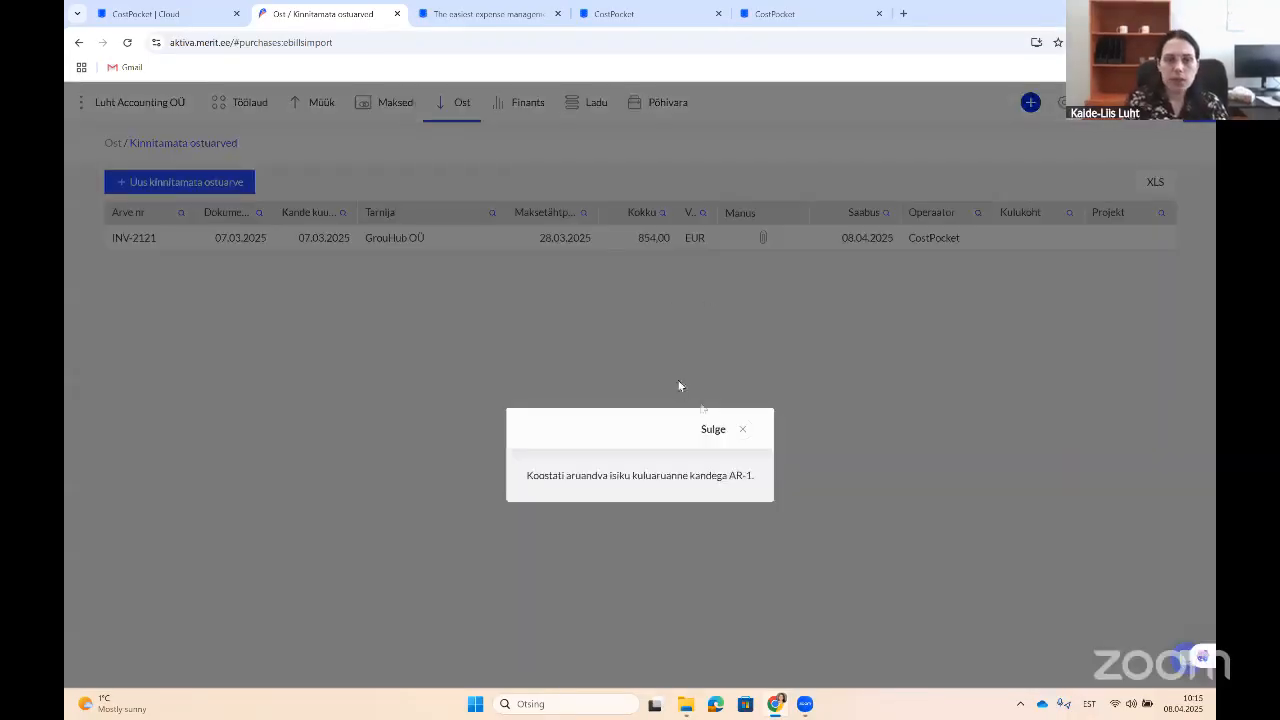
Step: Verify AR-1 at 242.17 EUR in Aruandvate isikute kuluaruanded, then return to CostPocket
left_click(740, 429)
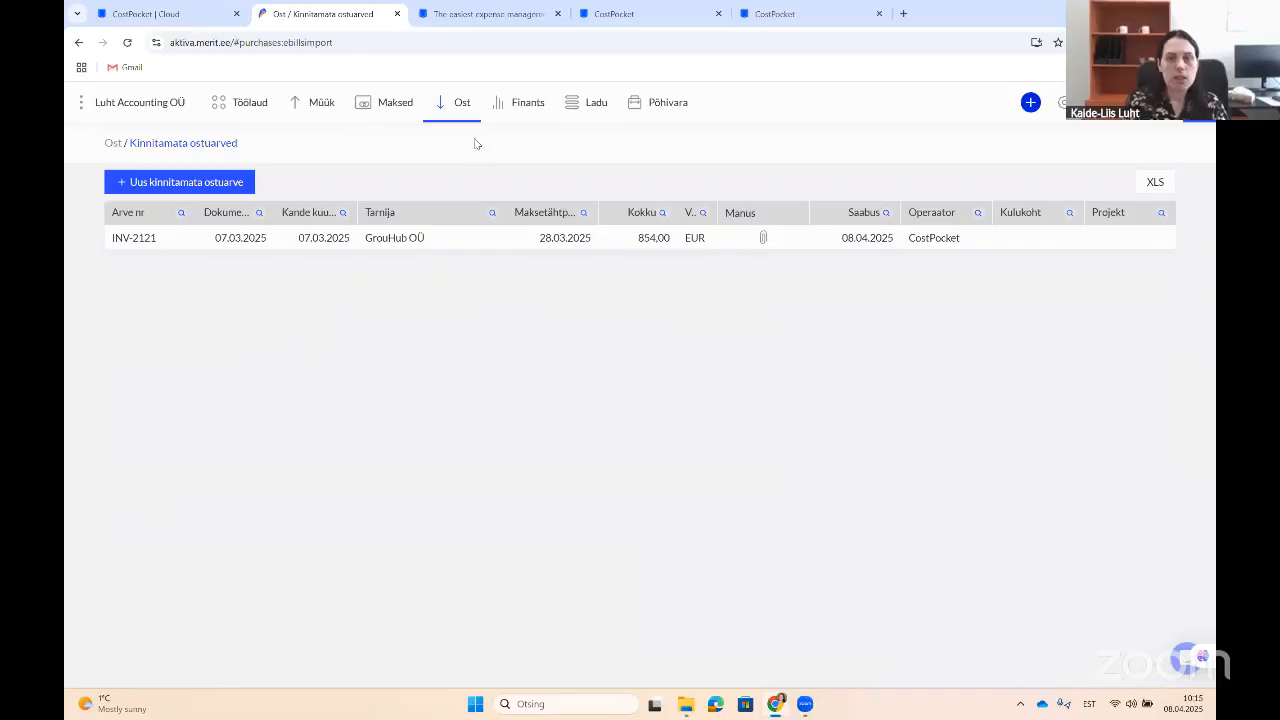
left_click(466, 118)
left_click(468, 163)
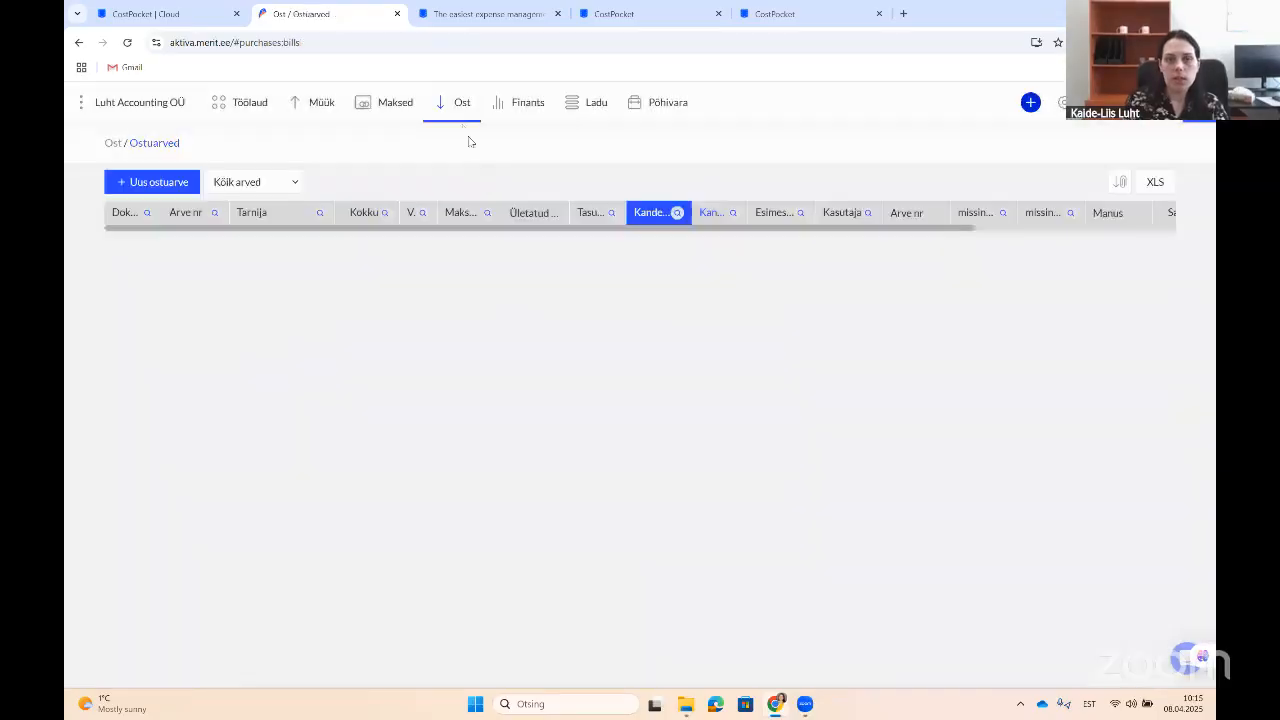
left_click(466, 120)
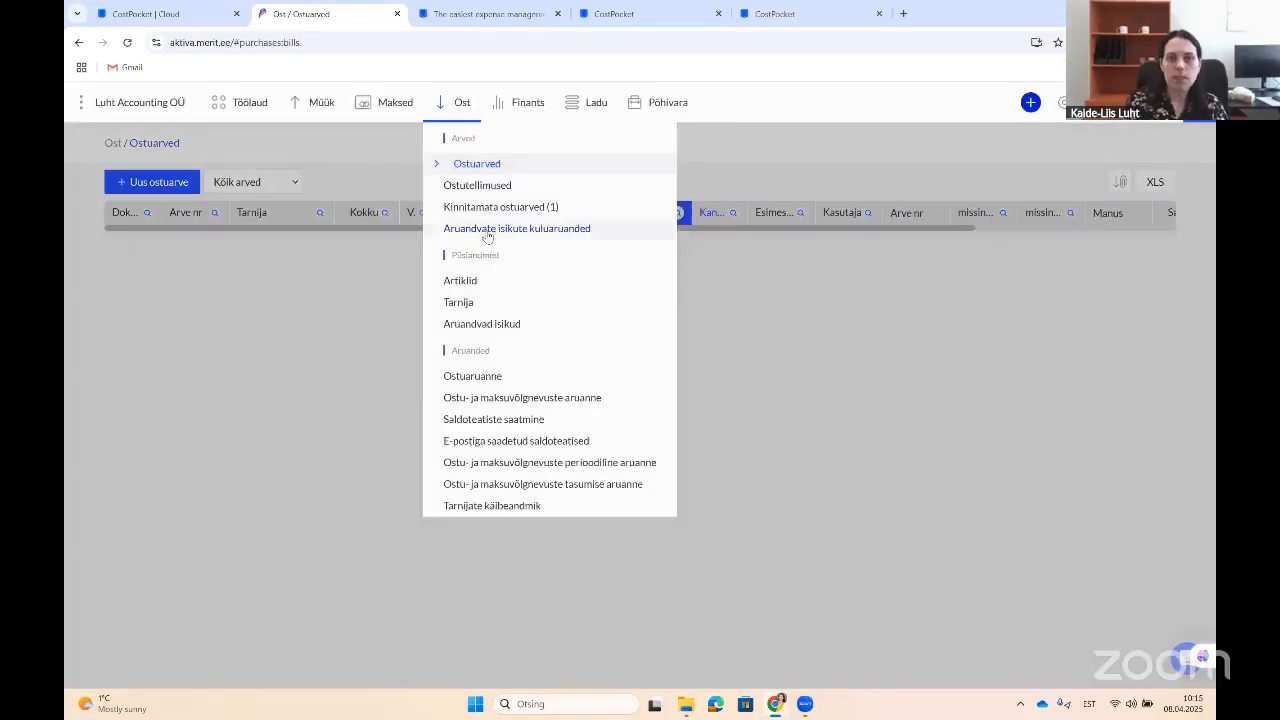
left_click(487, 232)
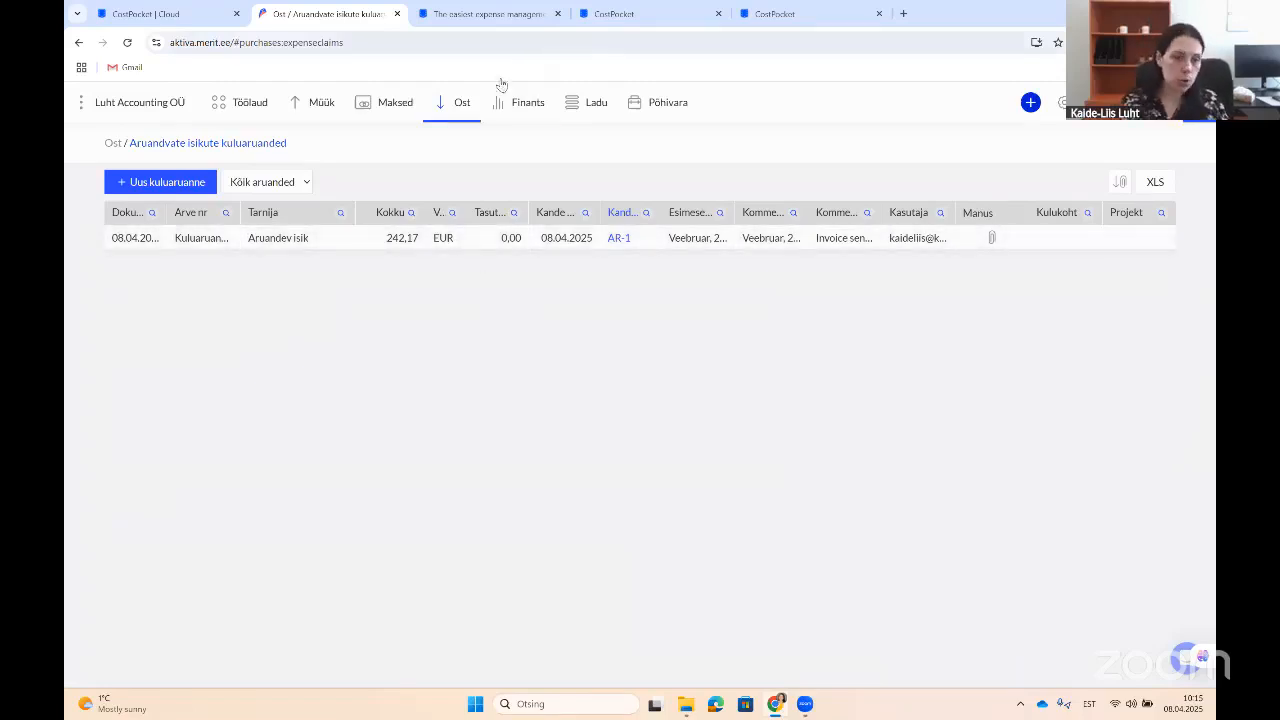
left_click(453, 106)
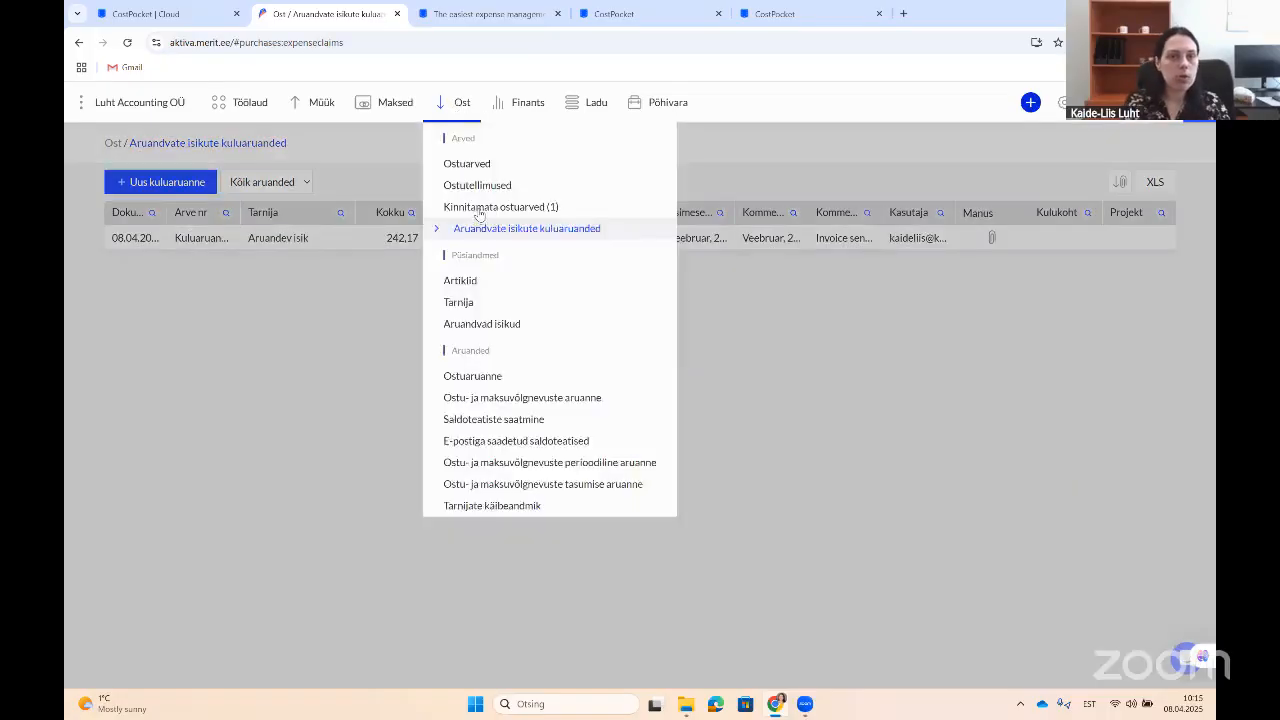
left_click(479, 214)
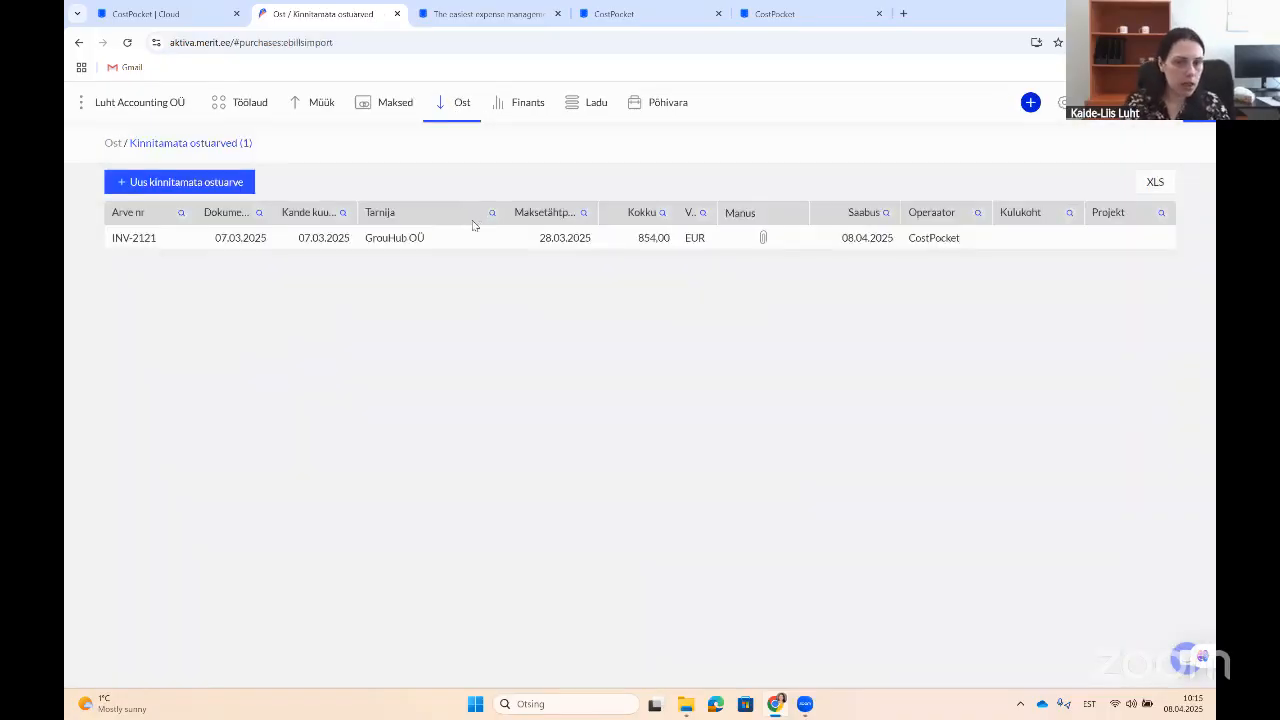
left_click(462, 114)
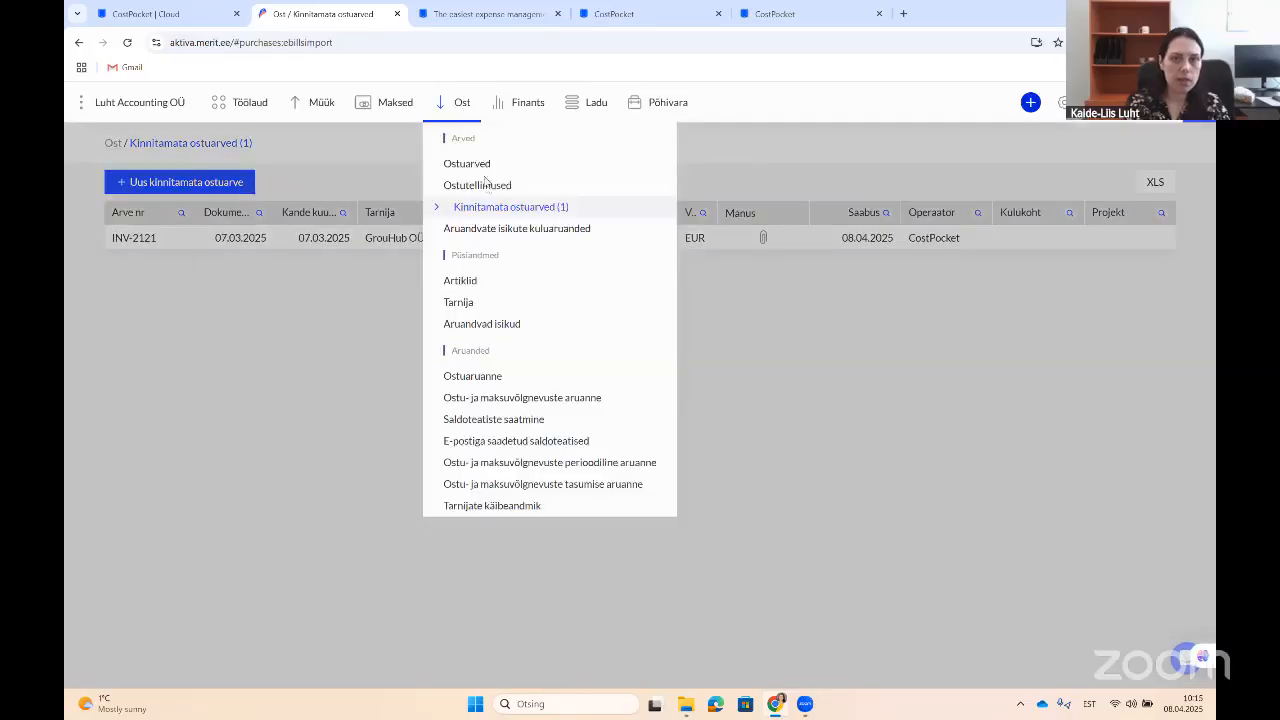
left_click(492, 233)
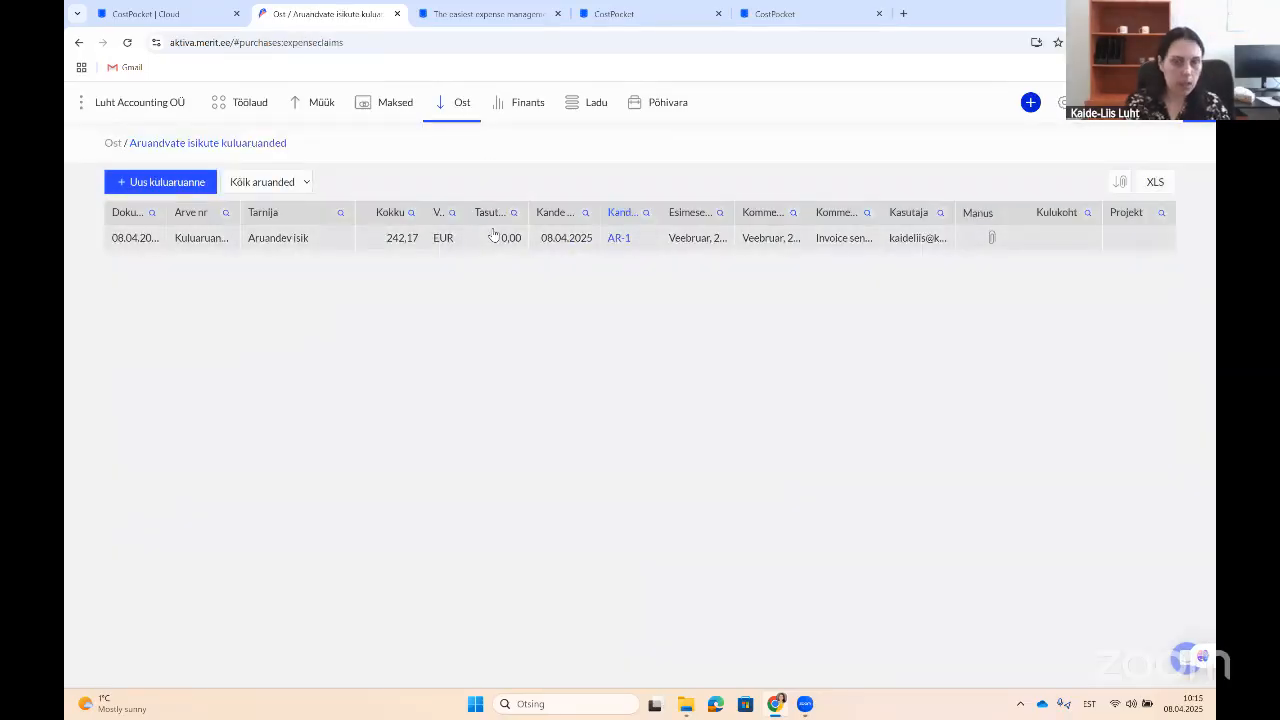
left_click(196, 15)
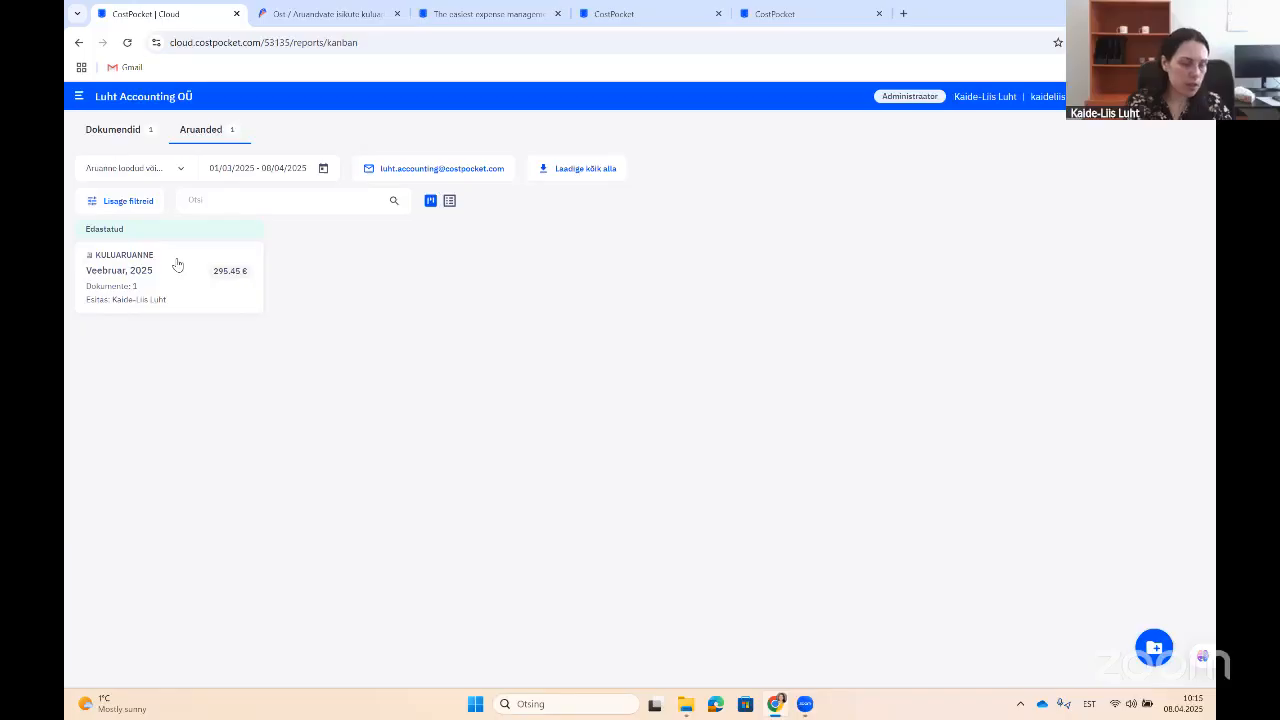
Step: Start a new Lähetusaruanne with the destination set to Soome
left_click(1154, 647)
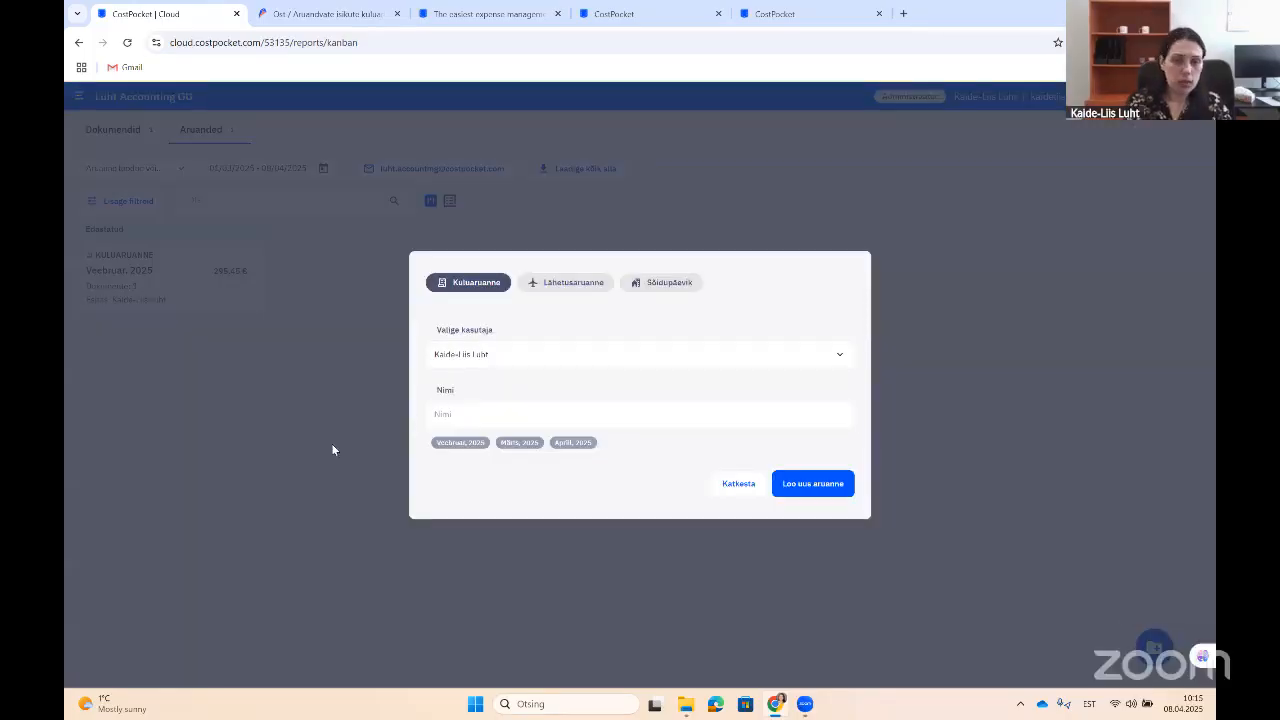
left_click(573, 286)
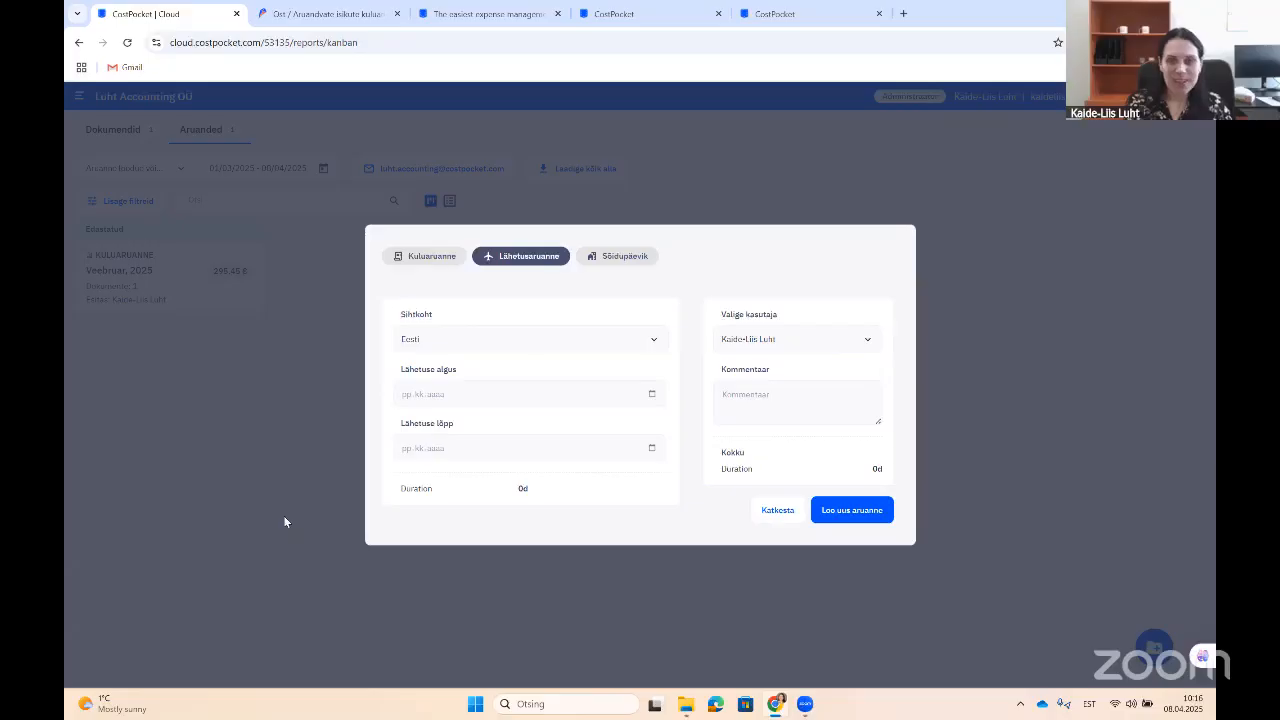
left_click(489, 344)
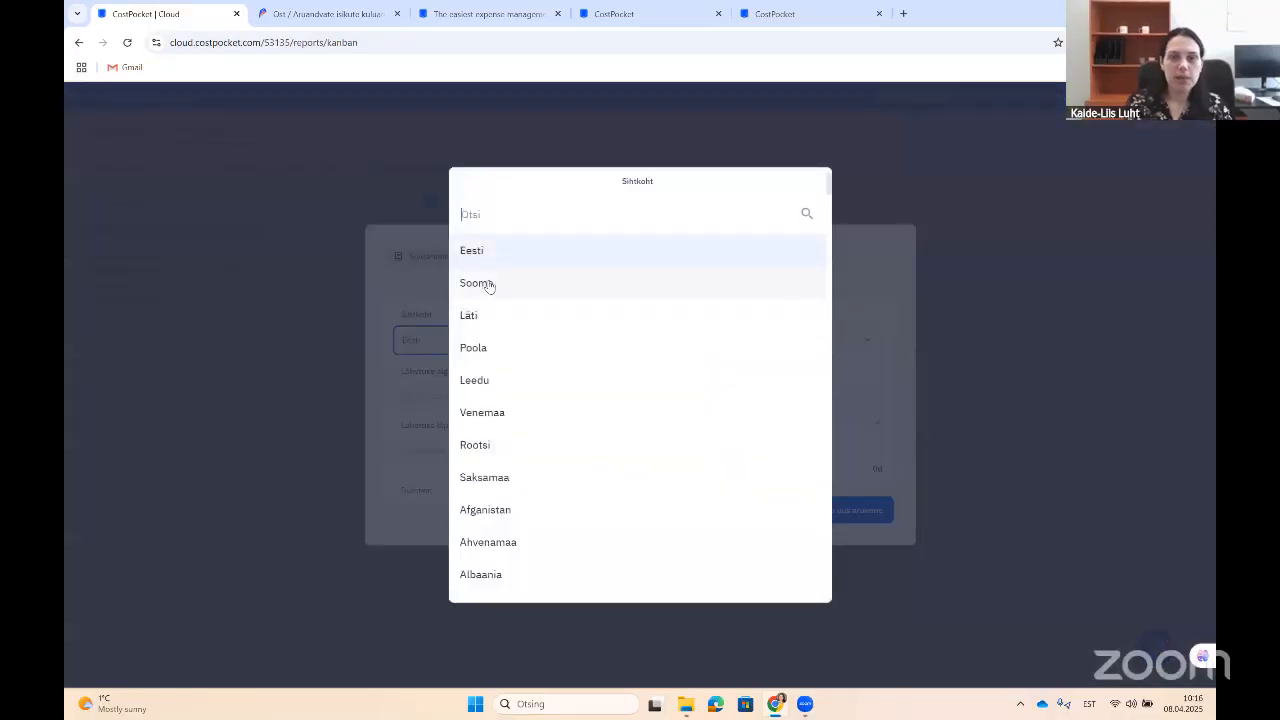
left_click(489, 286)
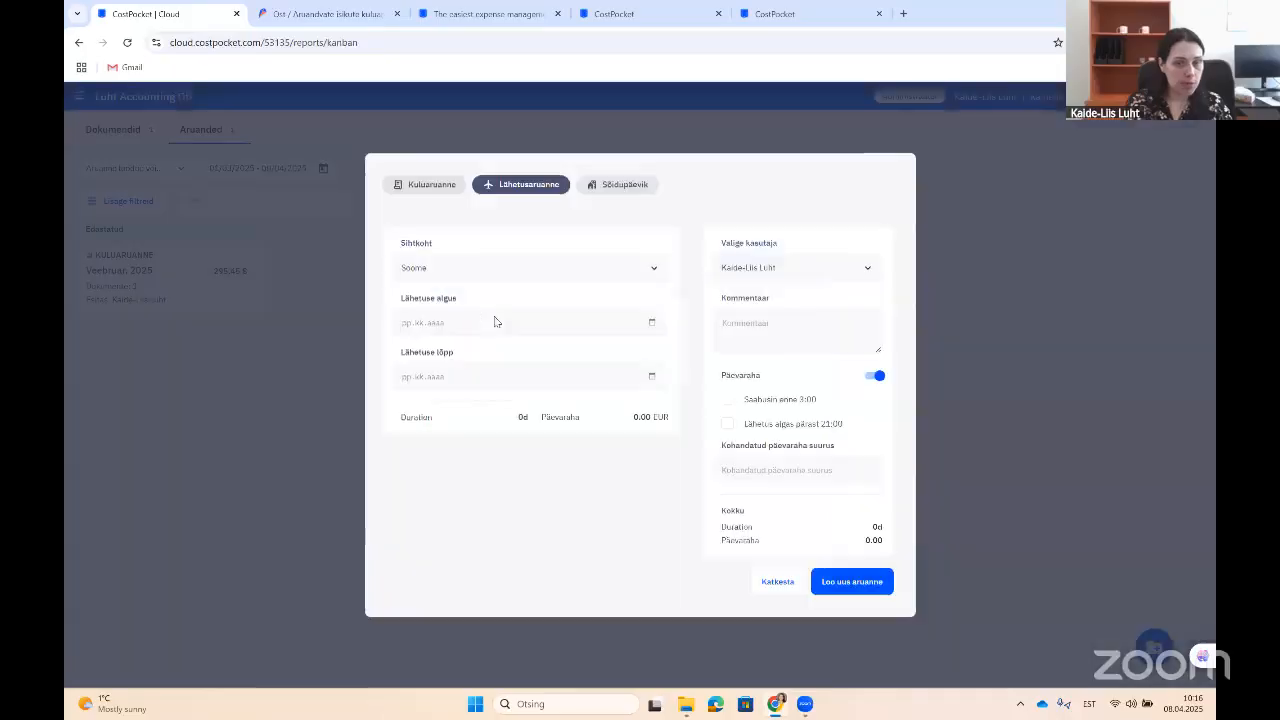
Step: Set the trip dates to 08.04.2025 through 10.04.2025
left_click(653, 326)
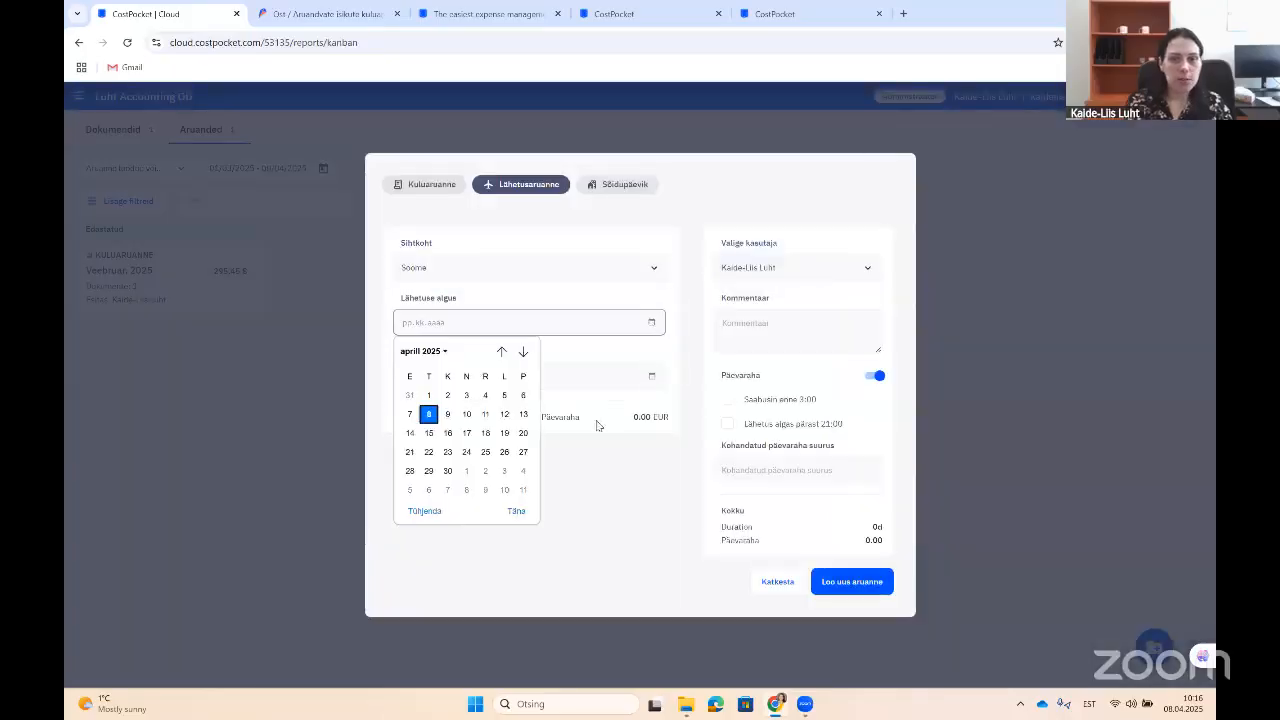
left_click(440, 414)
left_click(648, 383)
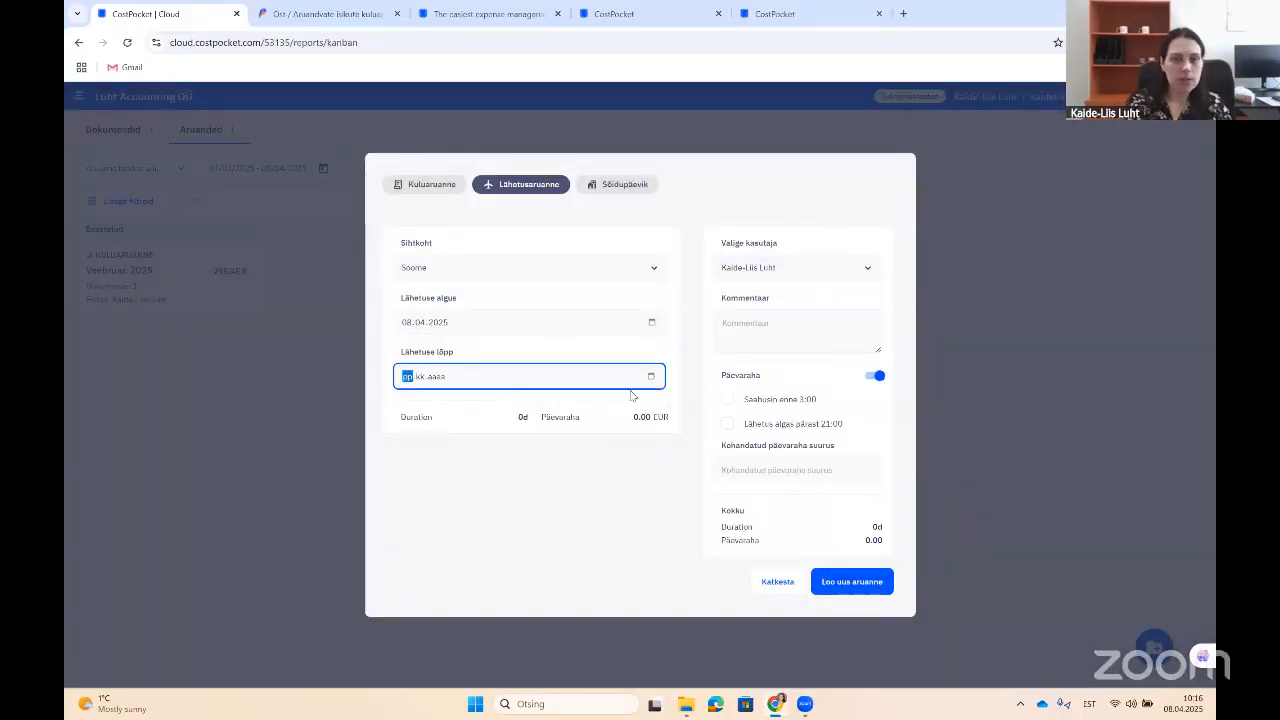
left_click(650, 379)
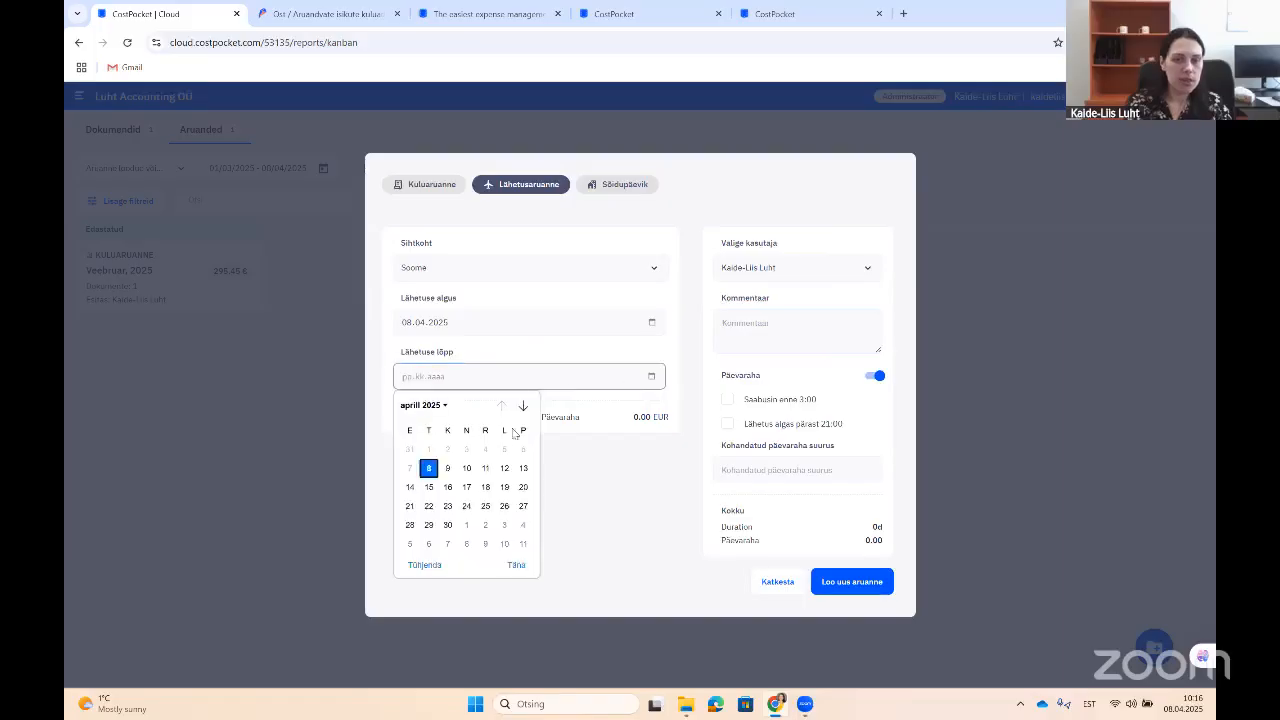
left_click(466, 468)
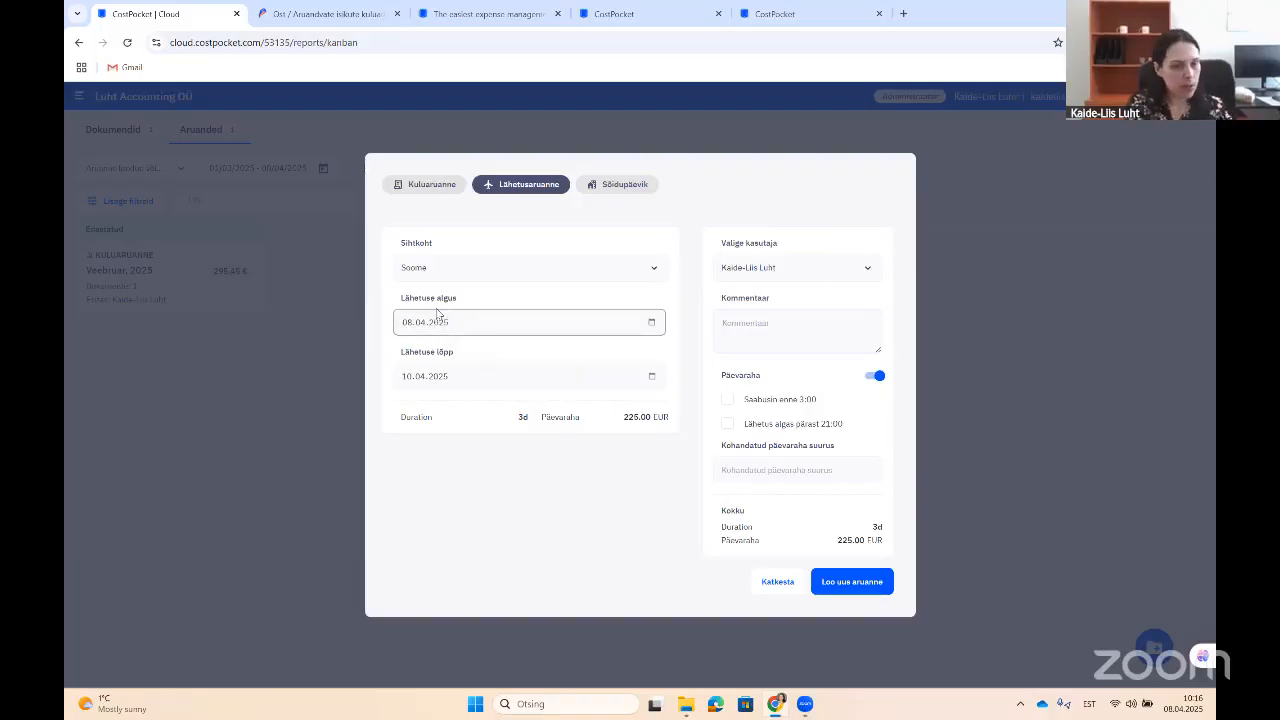
Step: Move the trip end date to 13.04.2025, raising the per diem to 450.00 EUR
left_click(623, 368)
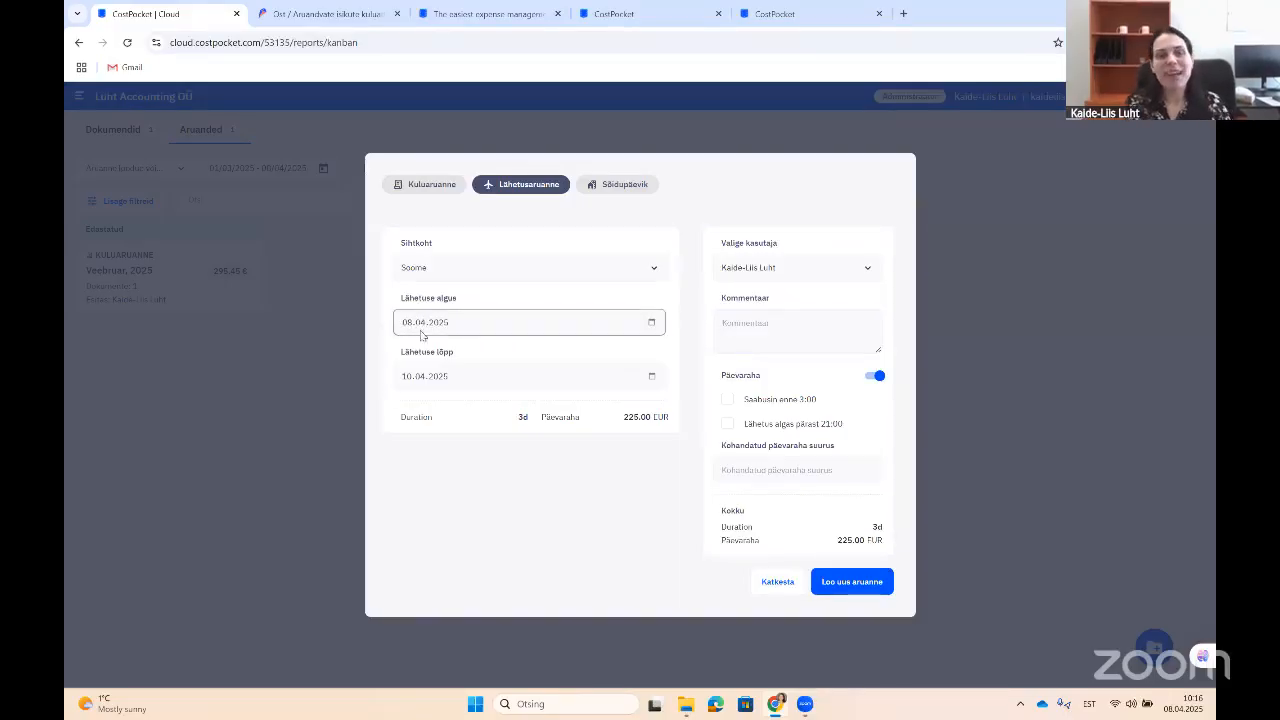
left_click(651, 377)
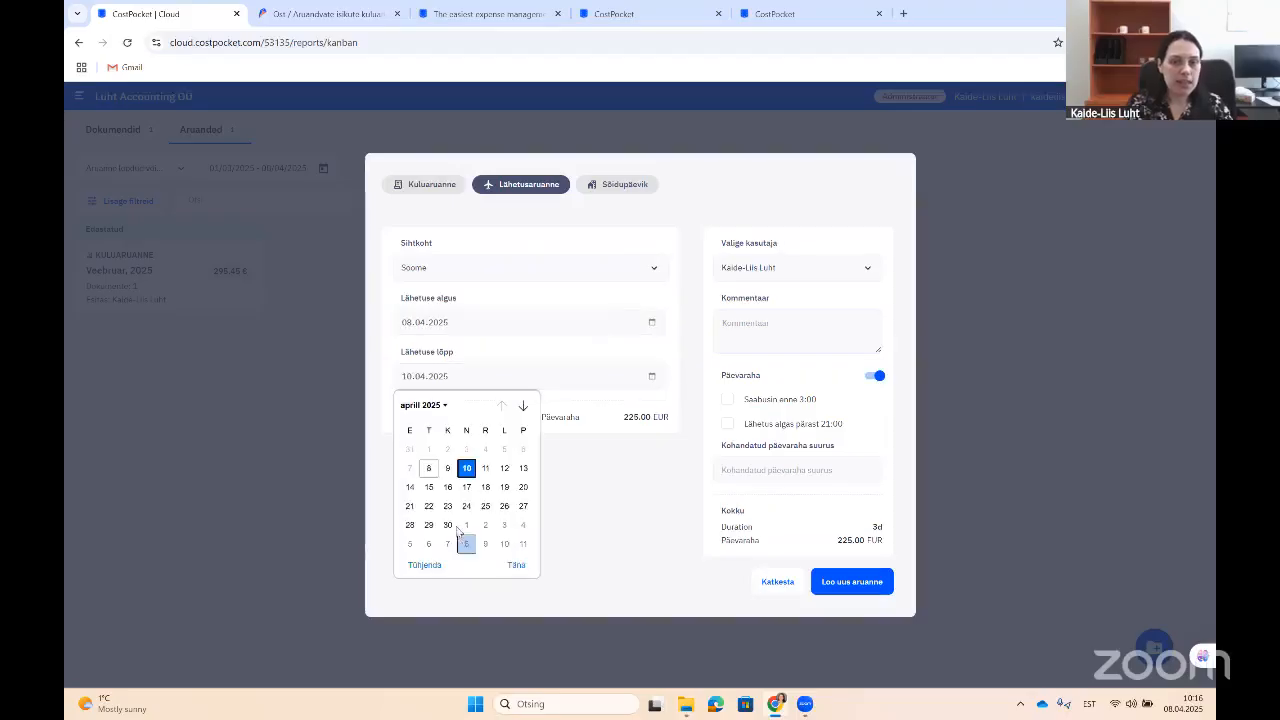
left_click(524, 469)
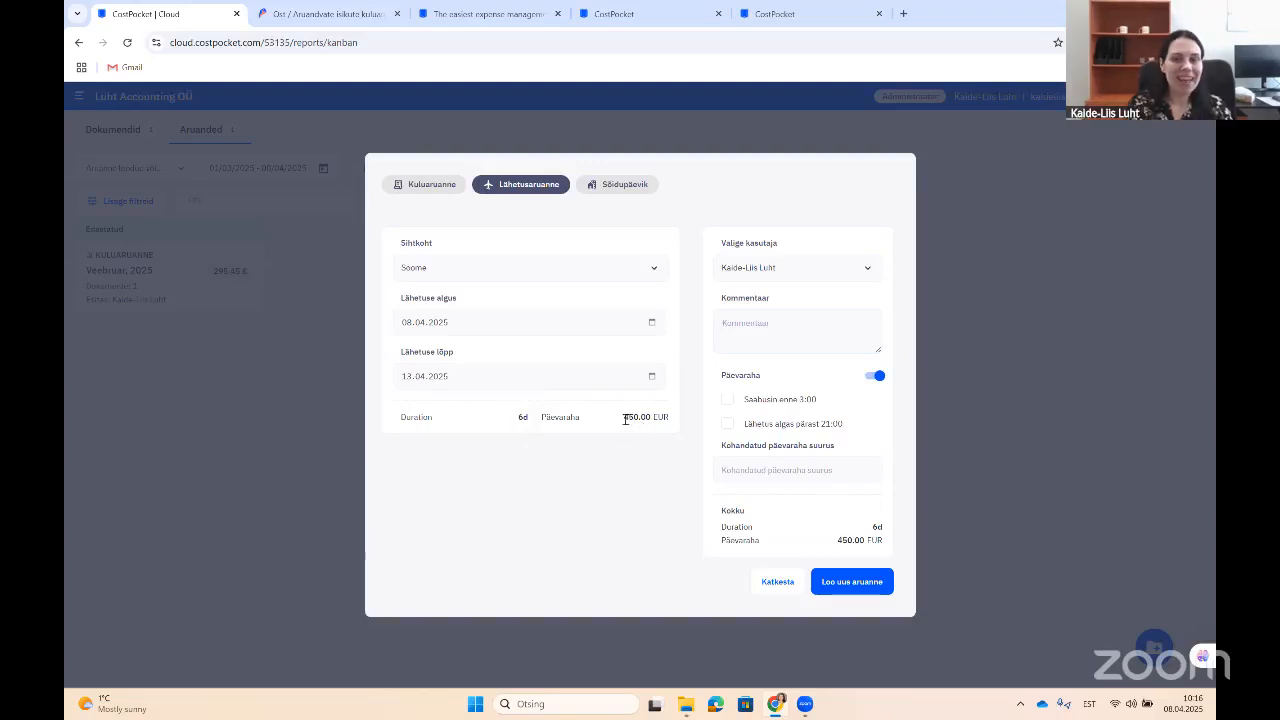
left_click_drag(624, 417, 650, 417)
left_click(631, 482)
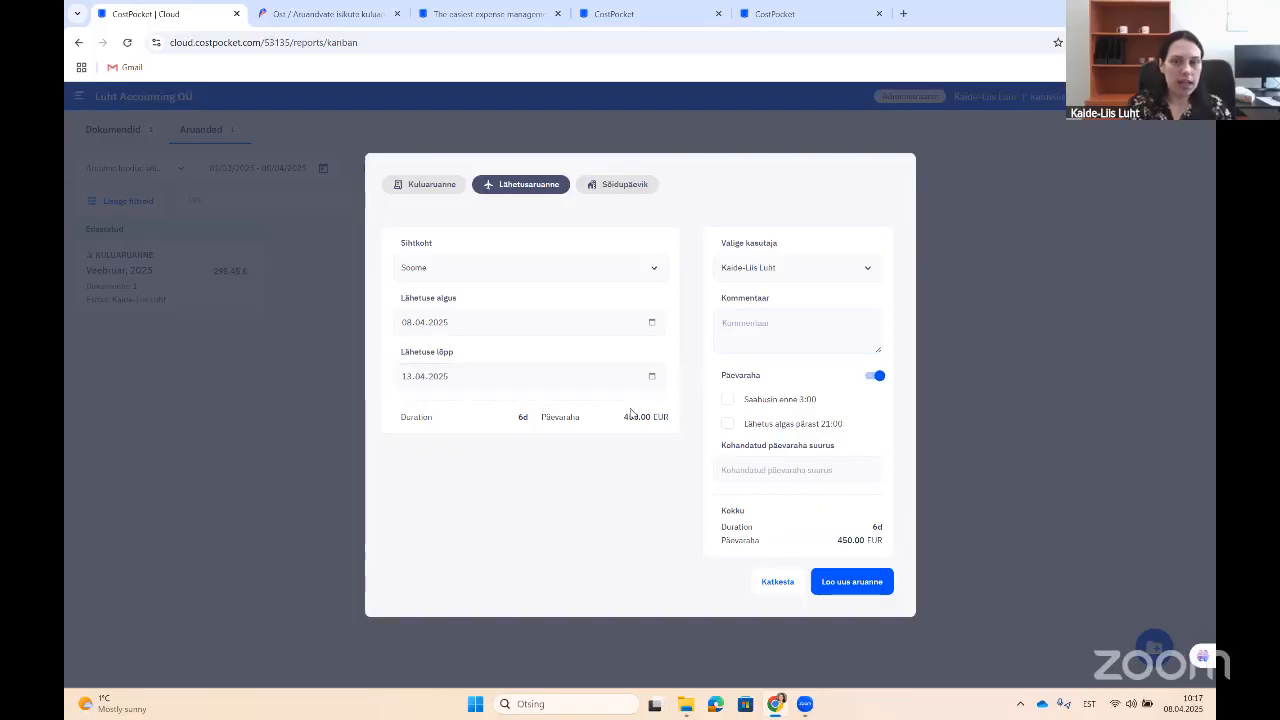
Step: Add the comment 'Komverentsil ja koolitusel 50' and create the trip report
left_click(806, 321)
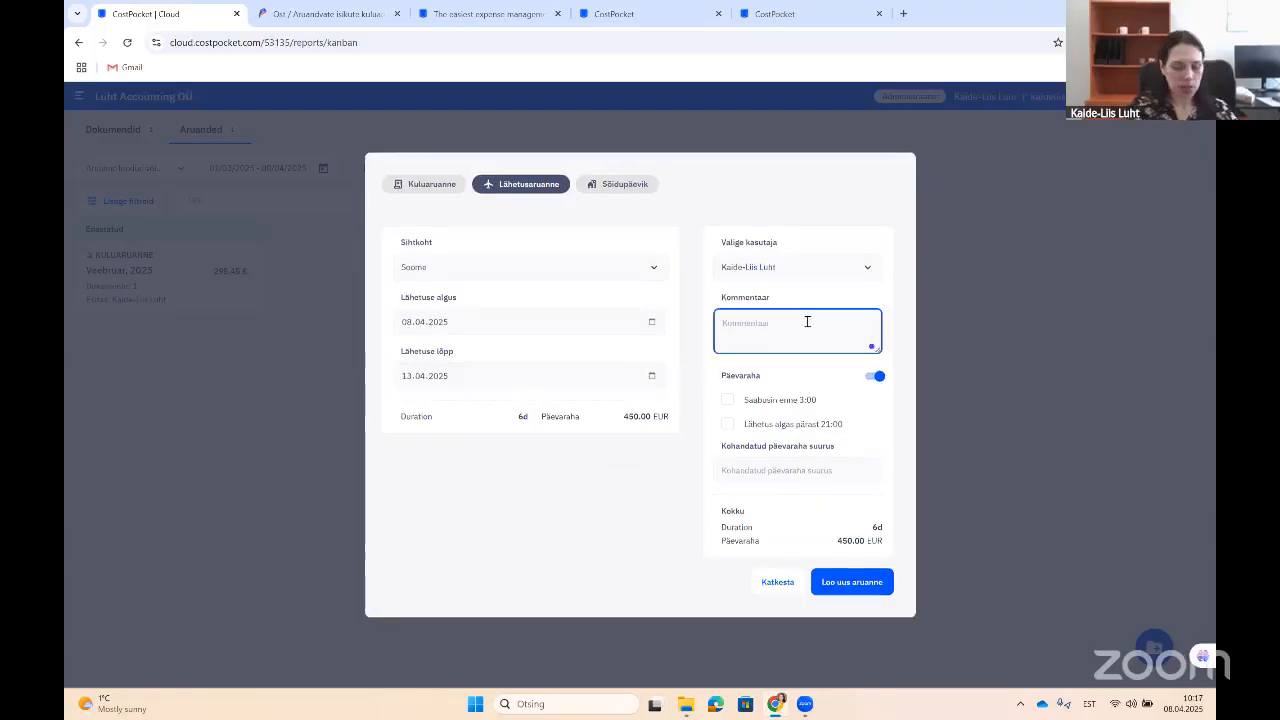
type("Kom")
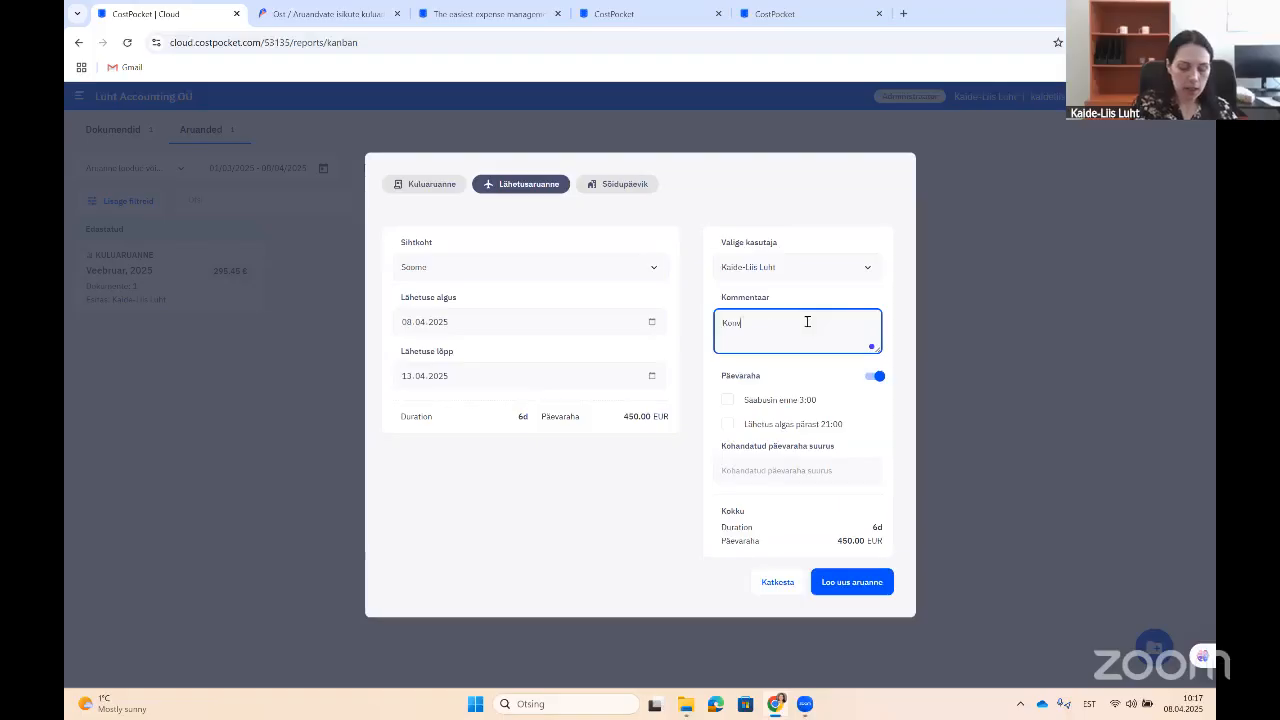
type("verentsil ja k")
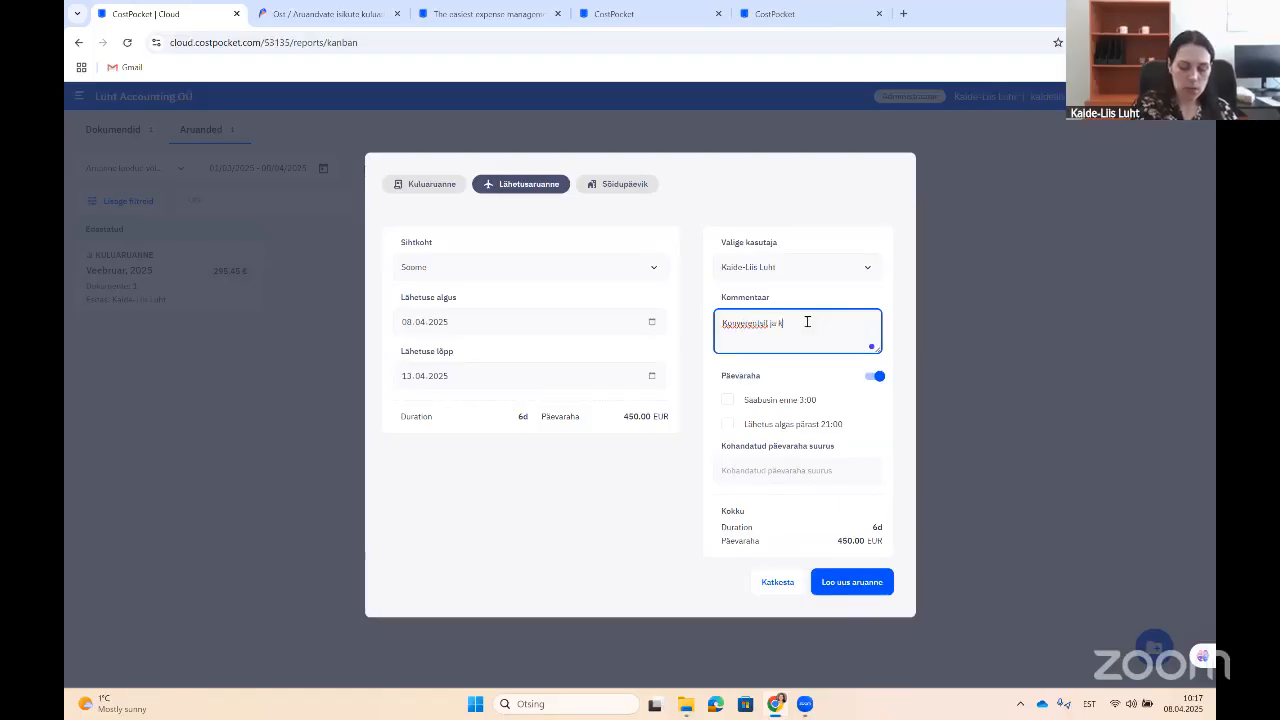
type("oolitusel 50")
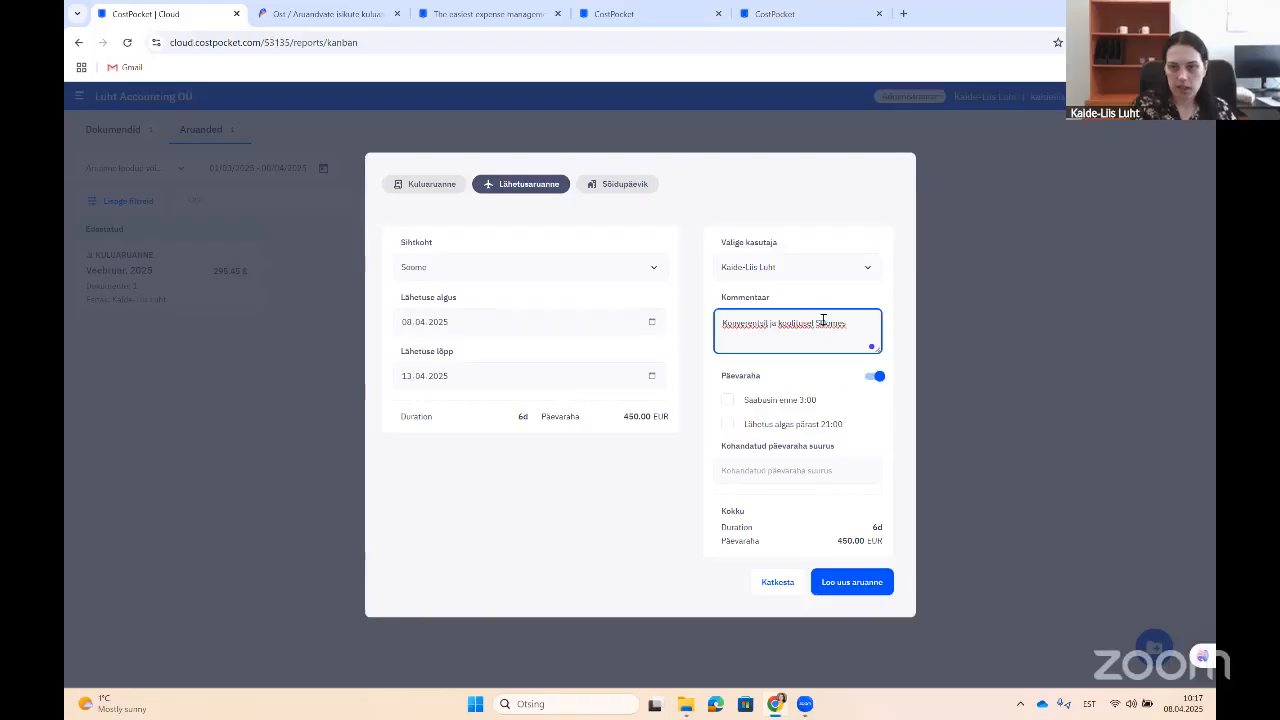
left_click(846, 591)
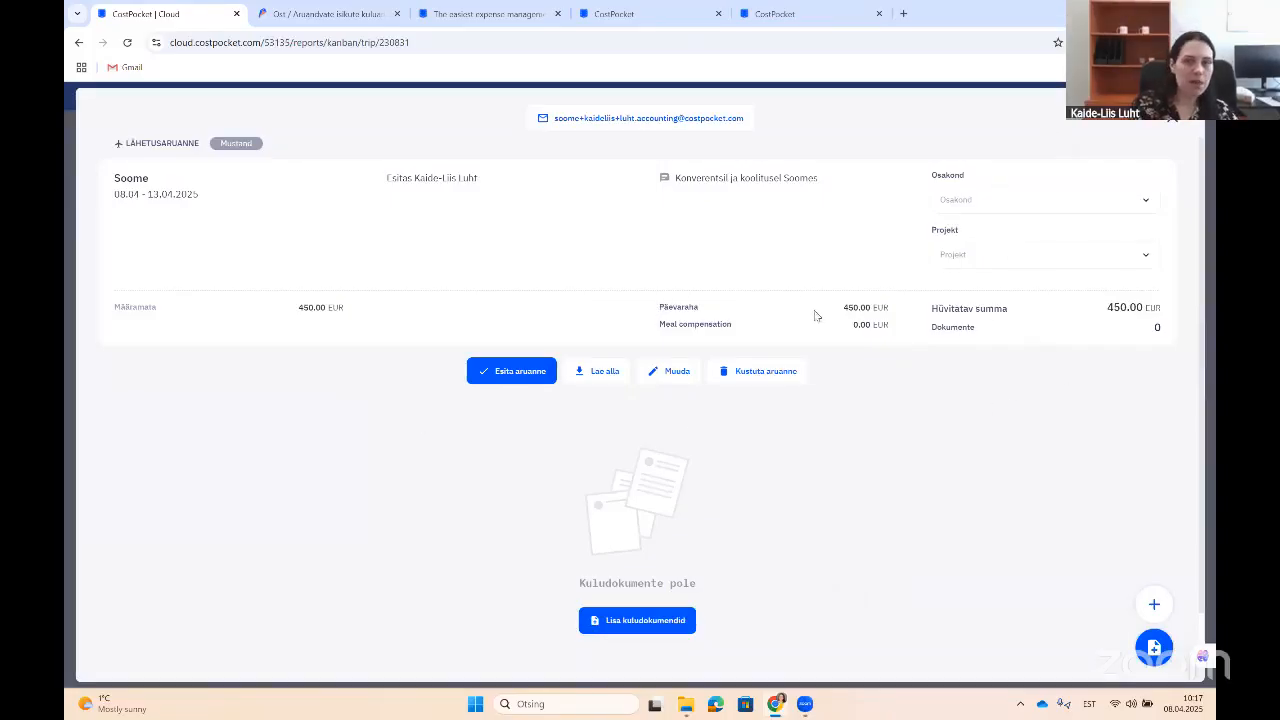
Step: Toggle Päevaraha off and on, save the Soome trip details, and submit the report
left_click(657, 384)
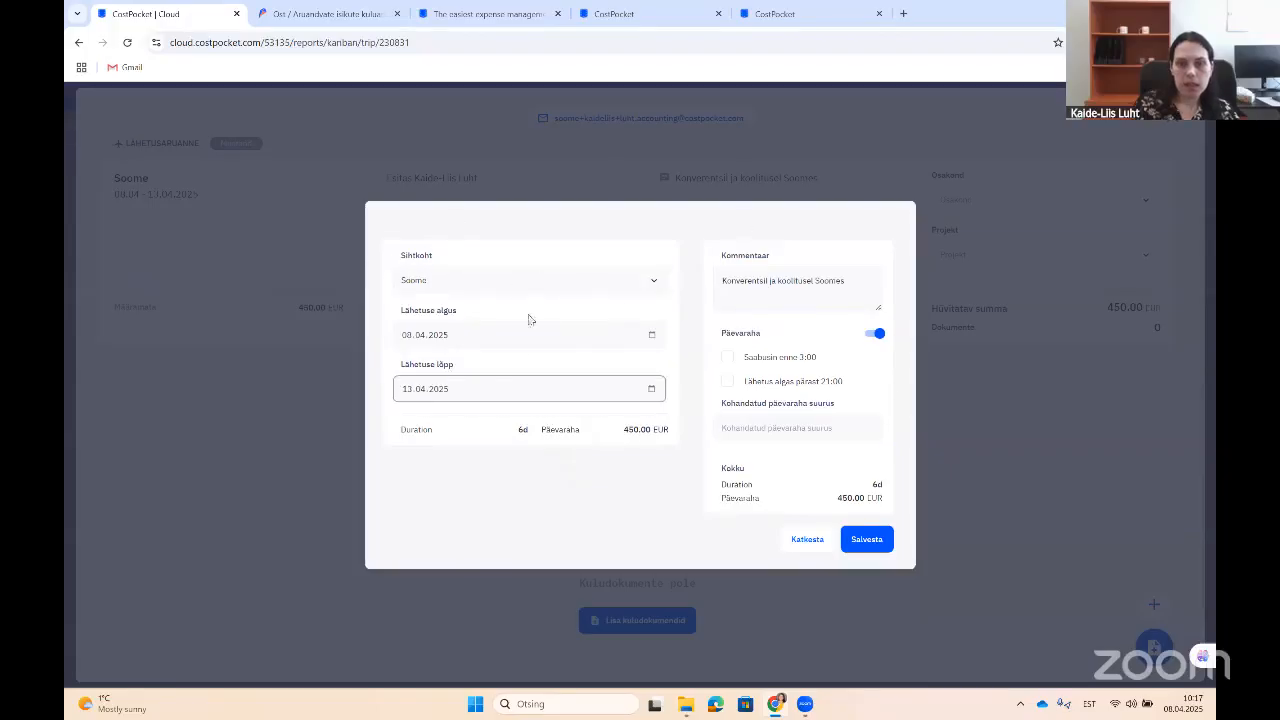
left_click(868, 332)
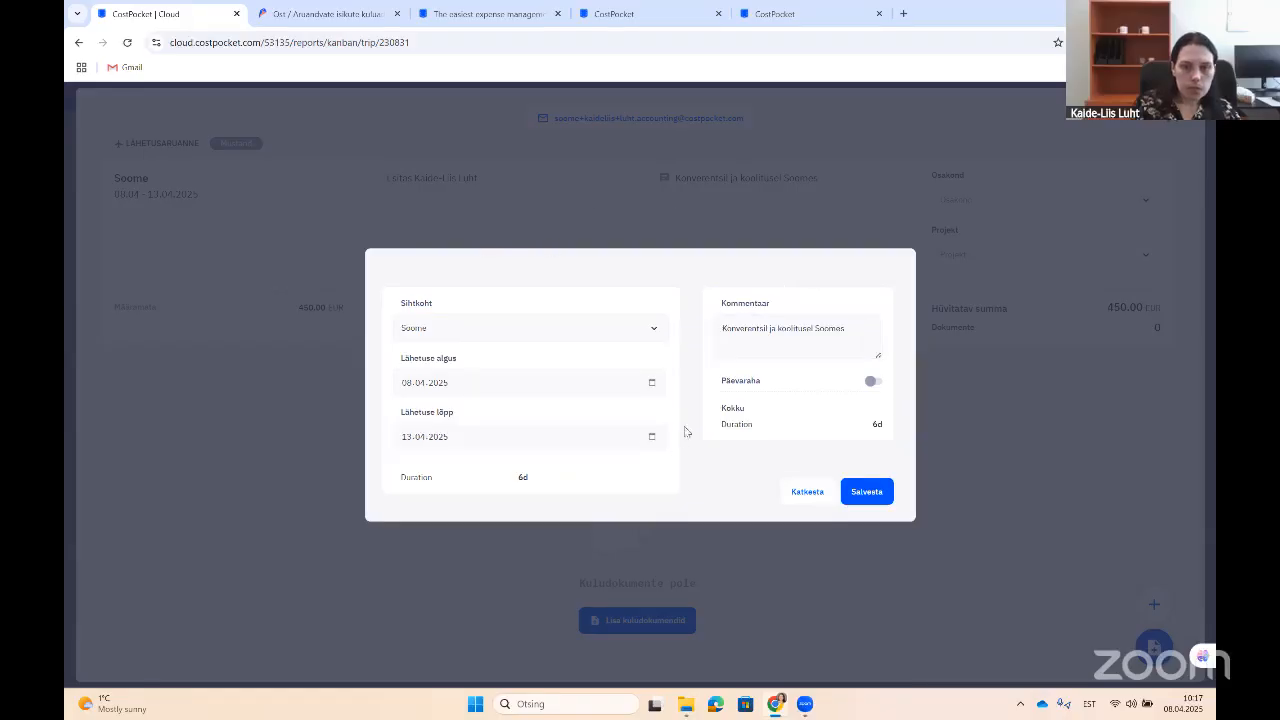
left_click(870, 381)
left_click(867, 543)
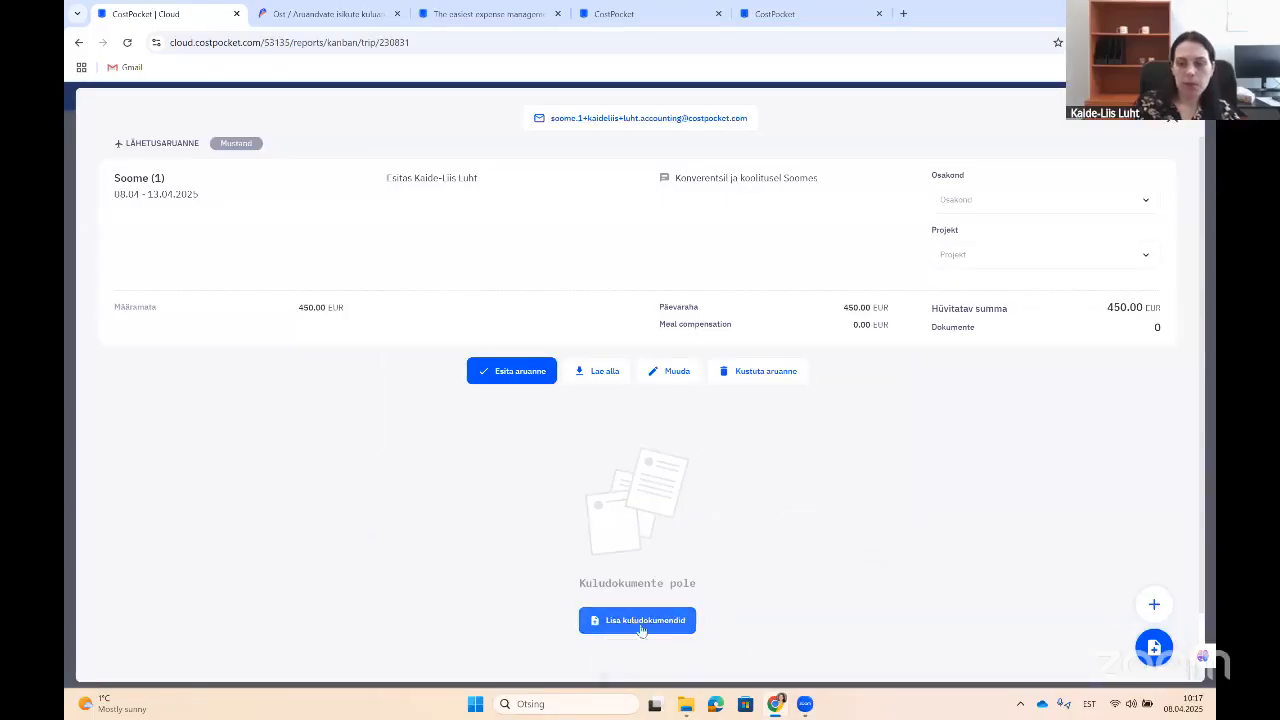
left_click(489, 370)
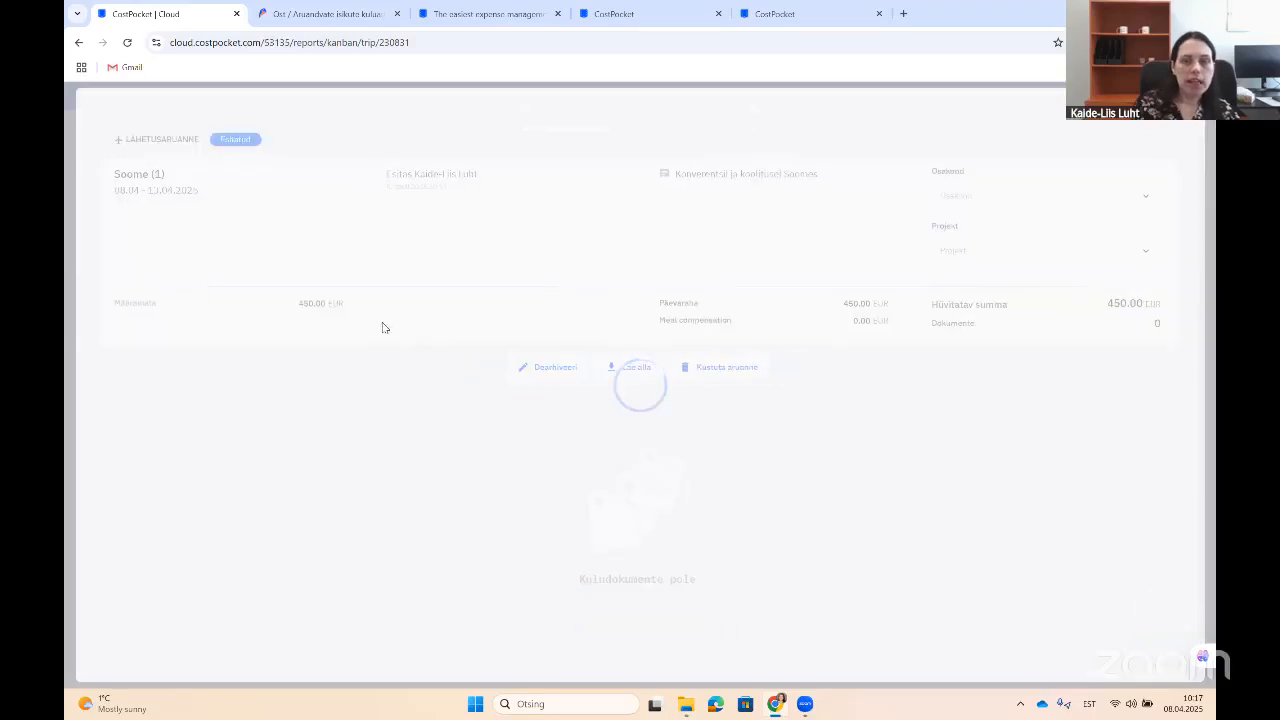
Step: From Aruanded, start a new Sõidupäevik report and type the name 'Märtsi kuu isikliku sõidup'
left_click(1174, 119)
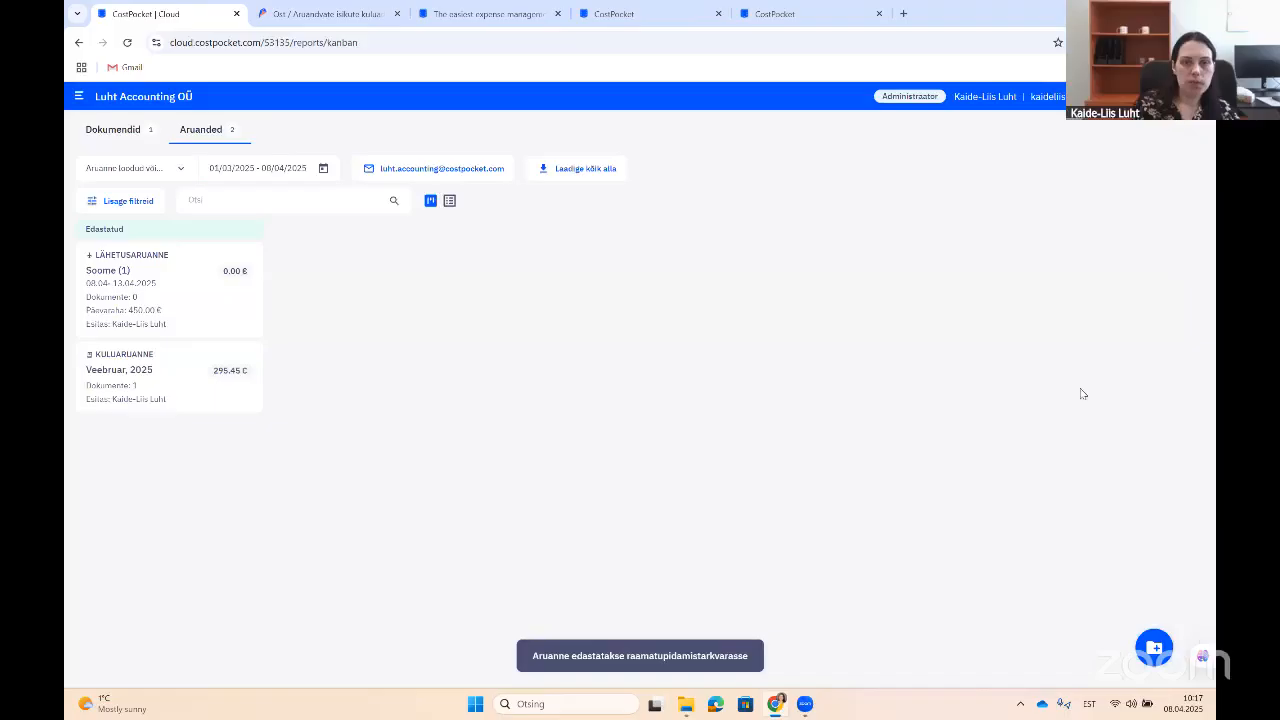
left_click(1152, 650)
left_click(680, 287)
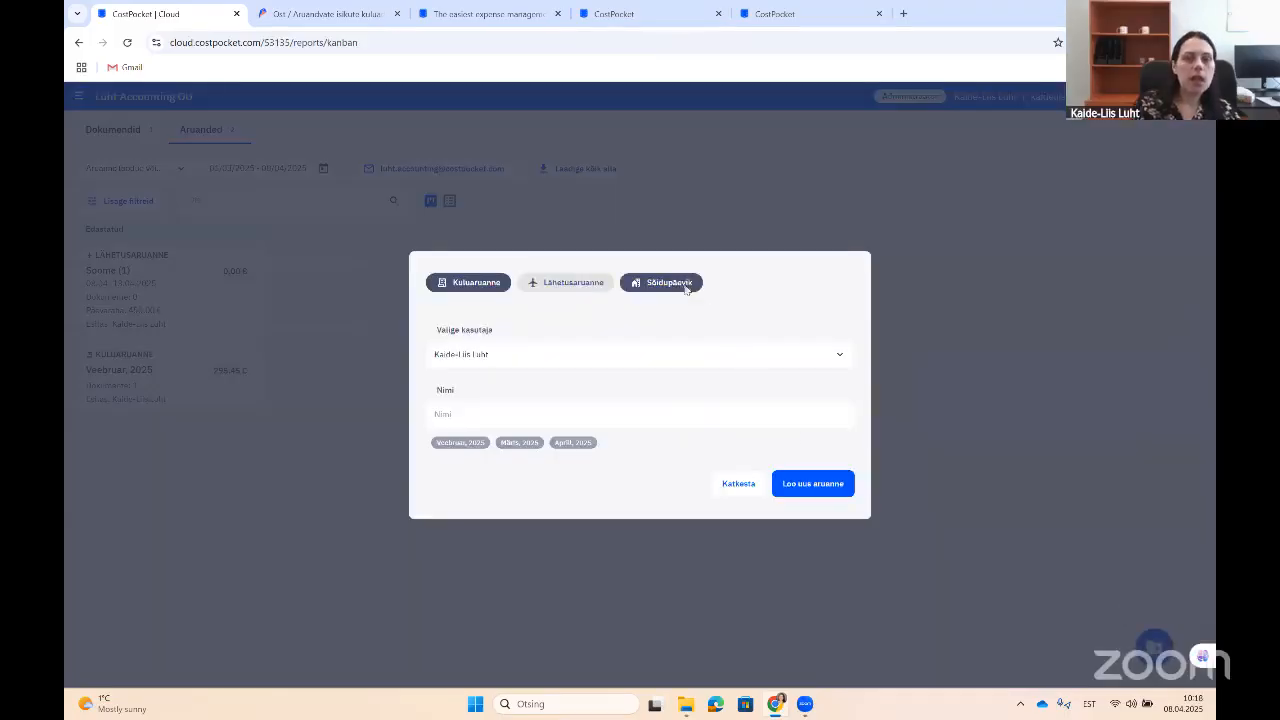
left_click(676, 423)
left_click(676, 428)
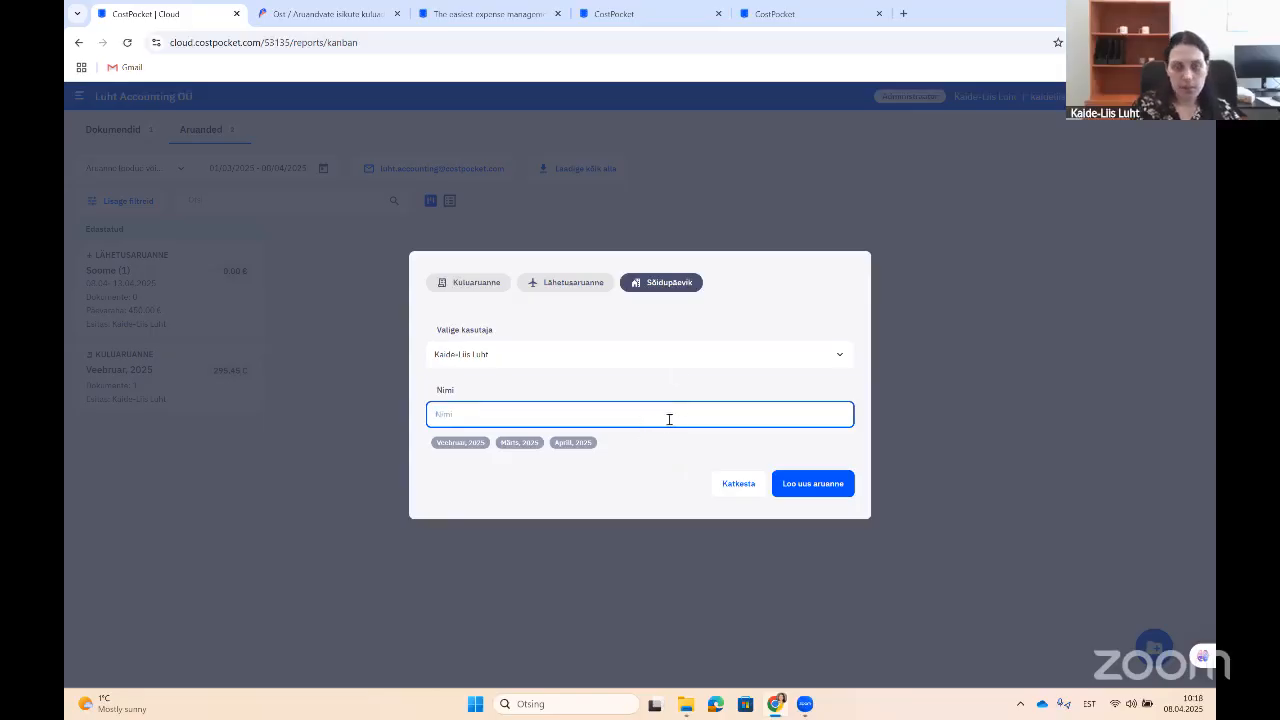
type("Märtsi kuu isikliku sõidup. hüvitist")
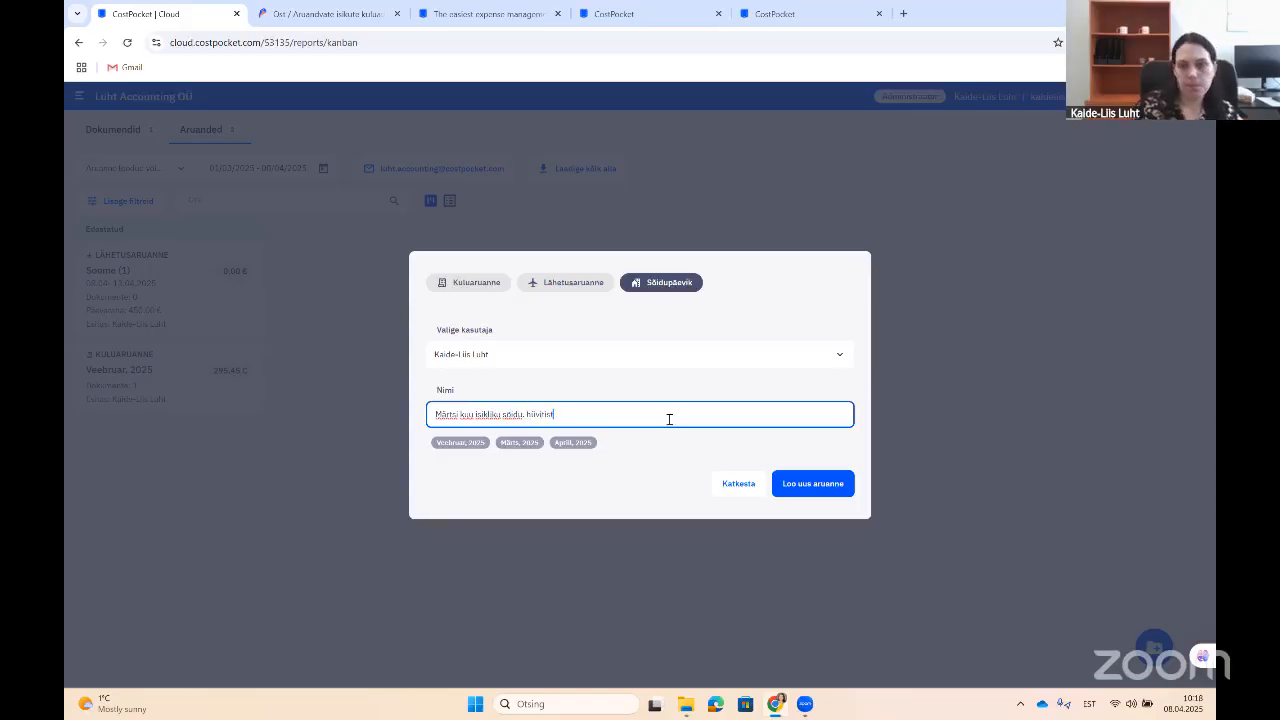
Step: Create the new mileage log report and confirm its name
left_click(818, 486)
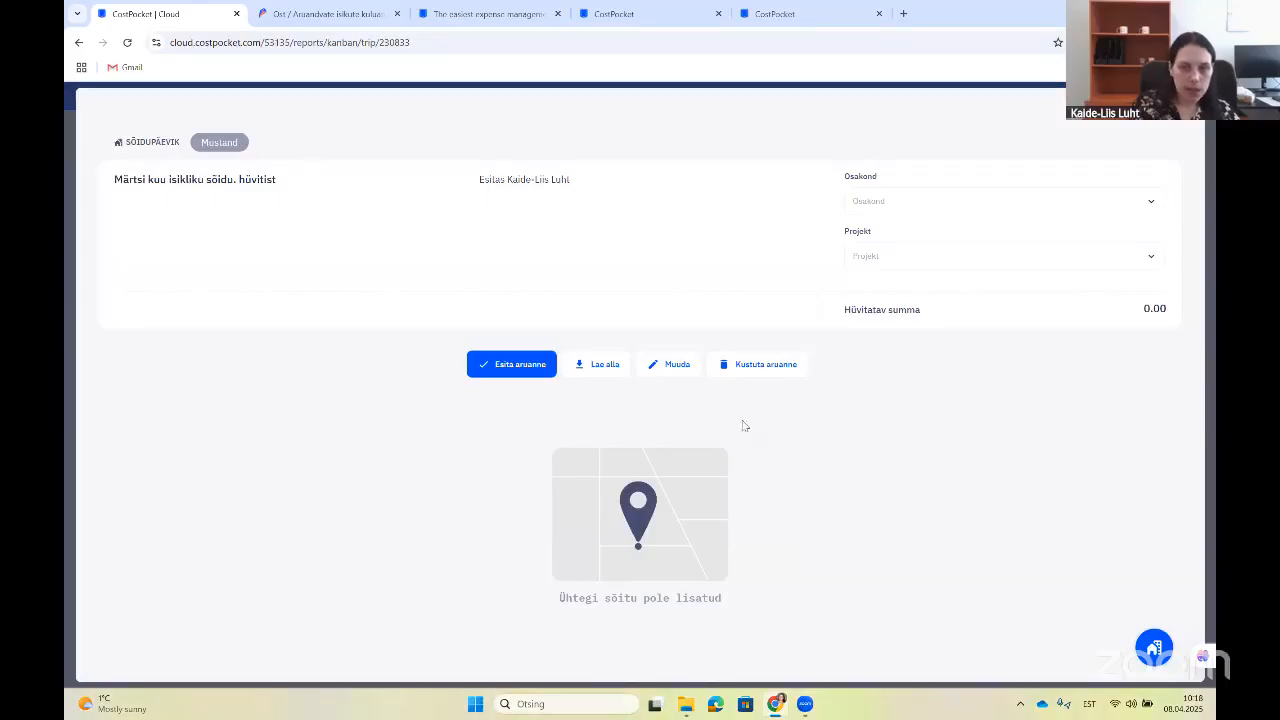
left_click(677, 365)
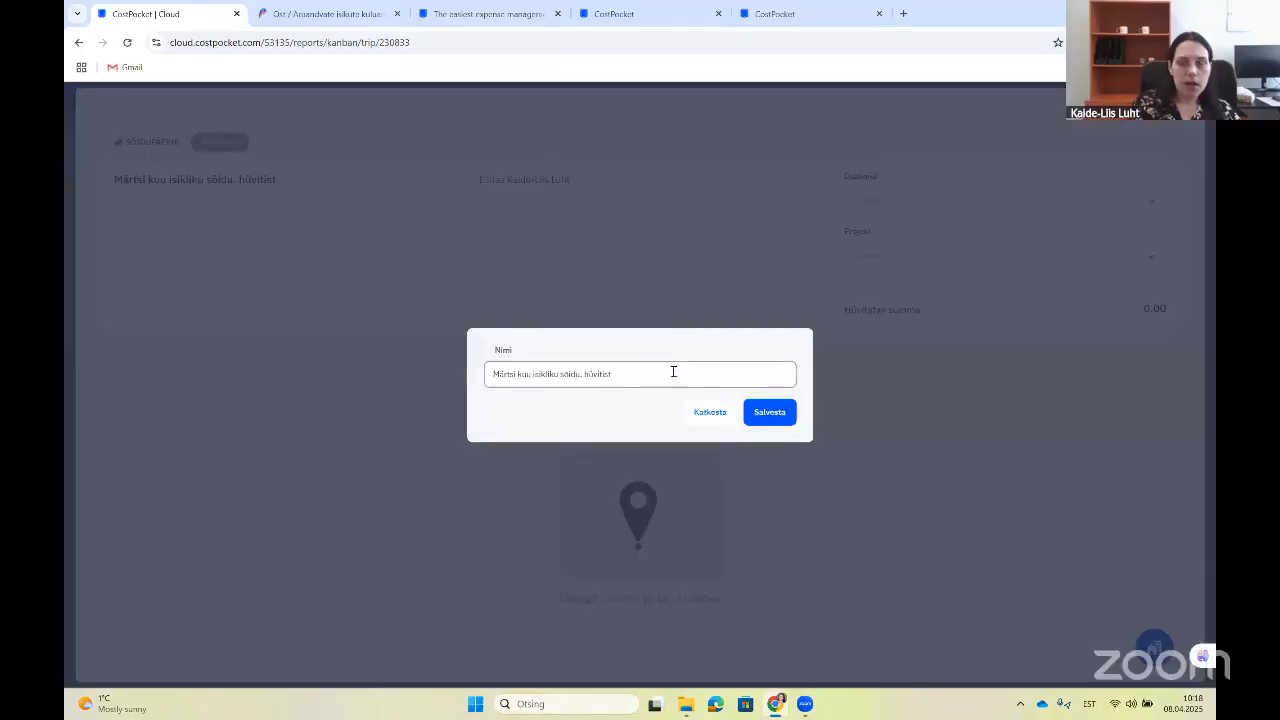
left_click(769, 415)
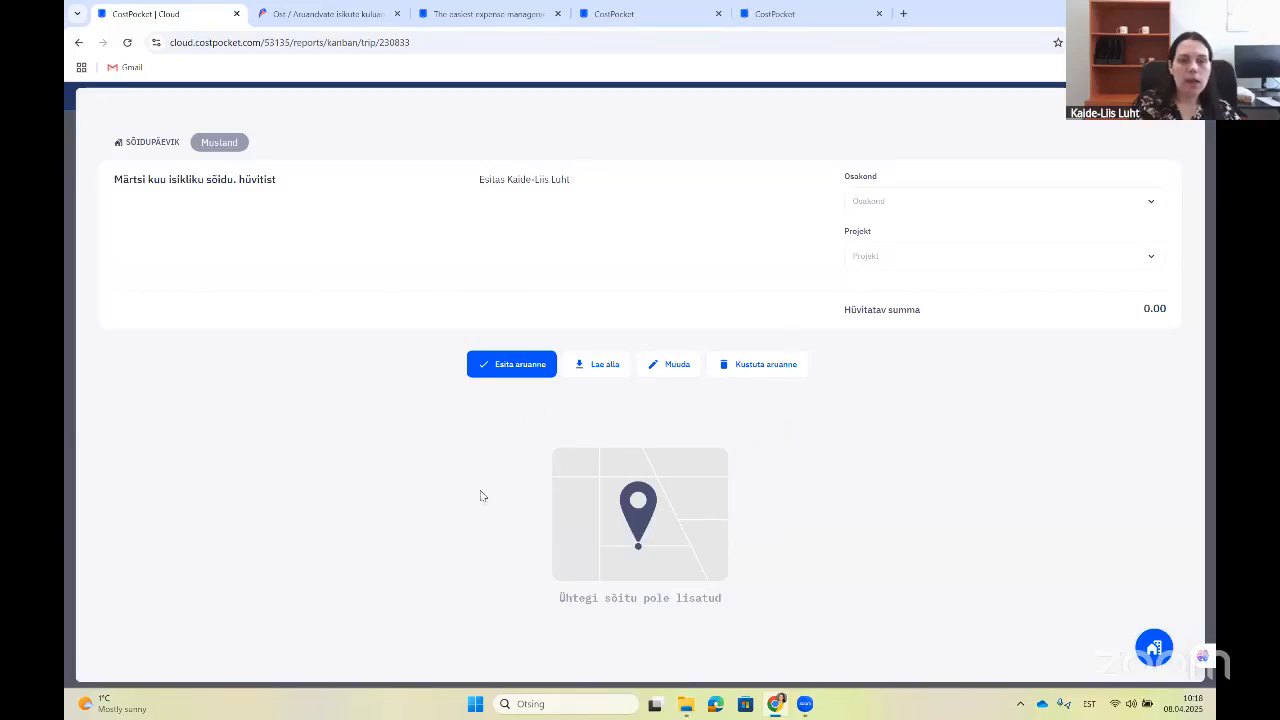
Step: Add a private-car (Isiklik sõiduauto) trip with plate 800, dated 07/04/2025
left_click(1145, 652)
left_click(660, 222)
left_click(688, 246)
type("800BYN")
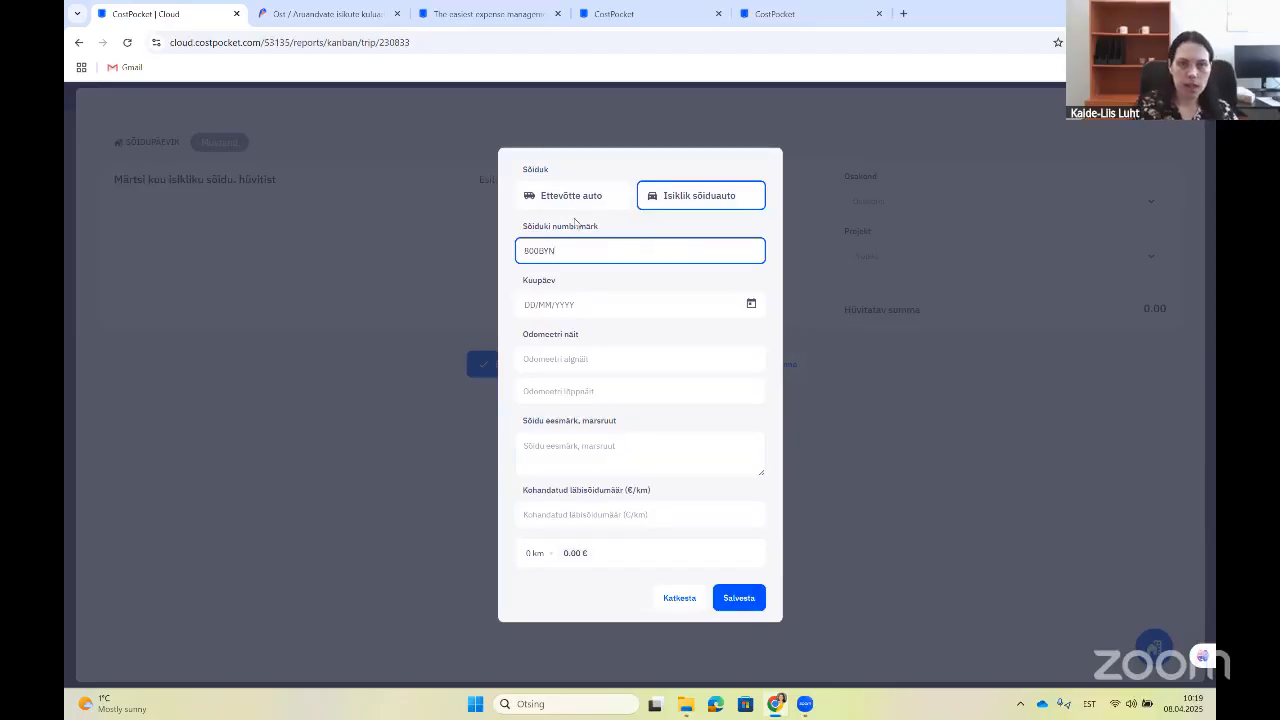
left_click(583, 304)
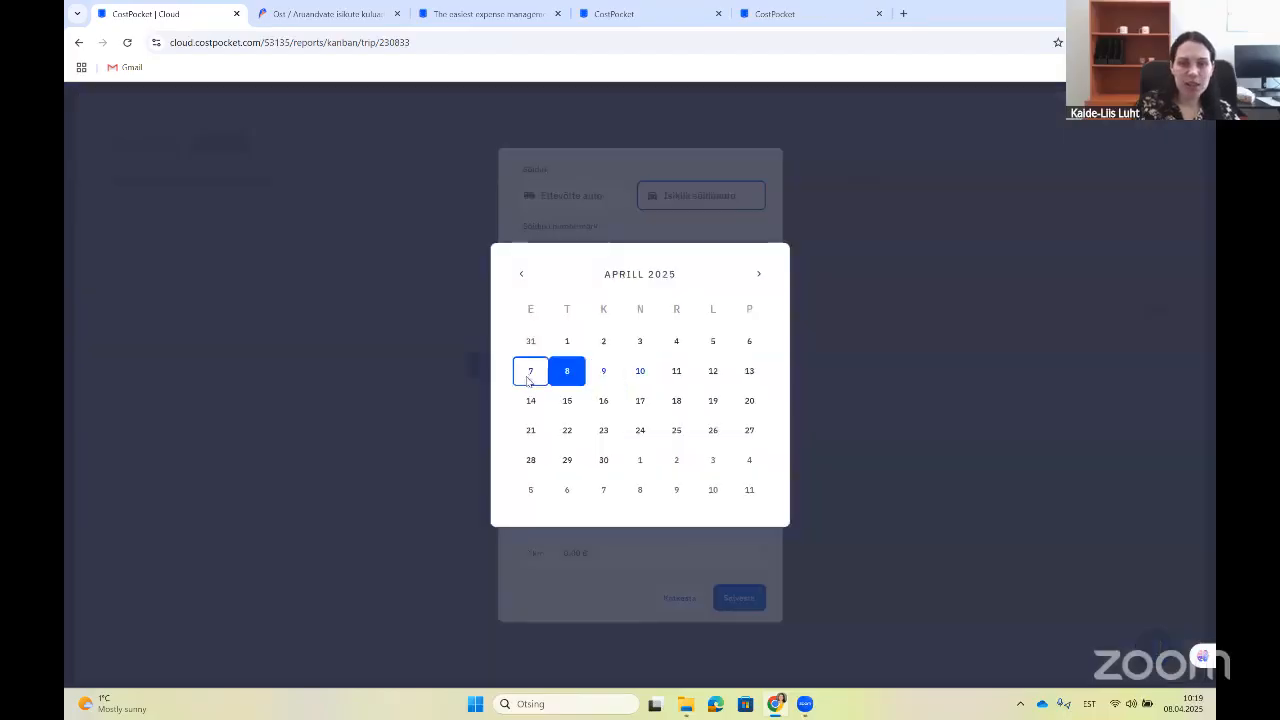
left_click(529, 371)
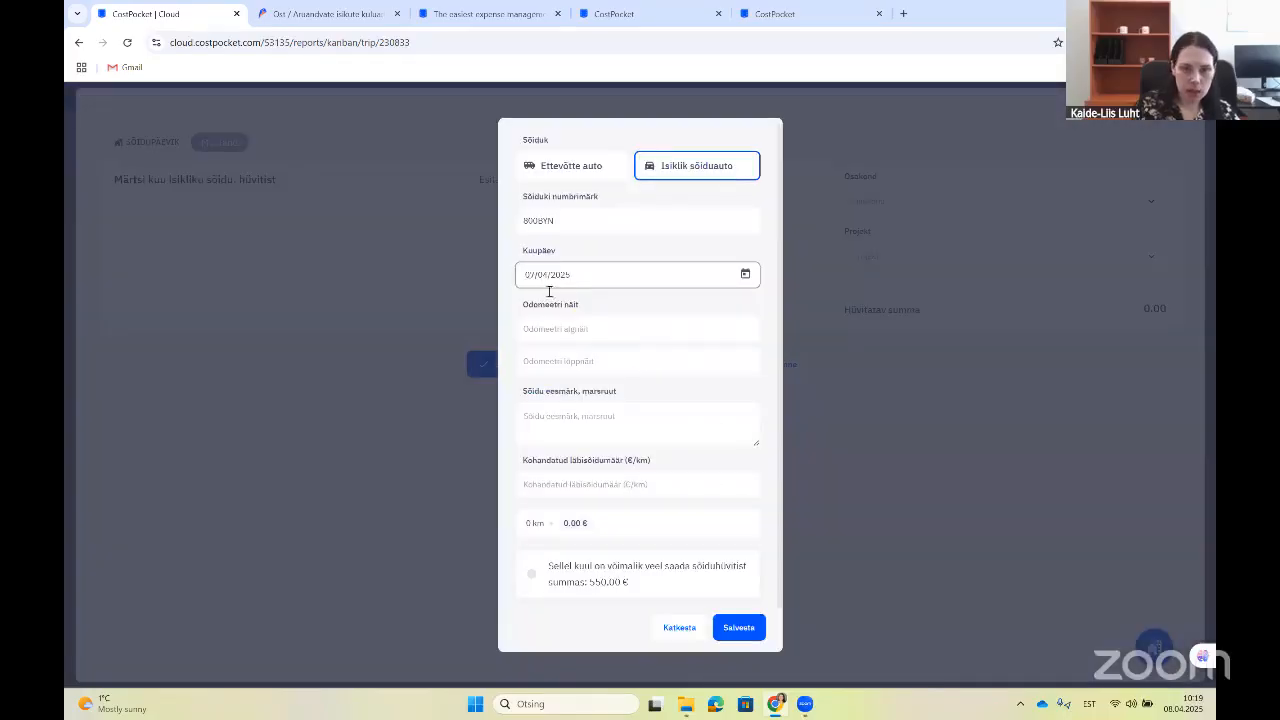
Step: Enter odometer readings: start 32541544, end 32547855
left_click(555, 328)
type("32541544")
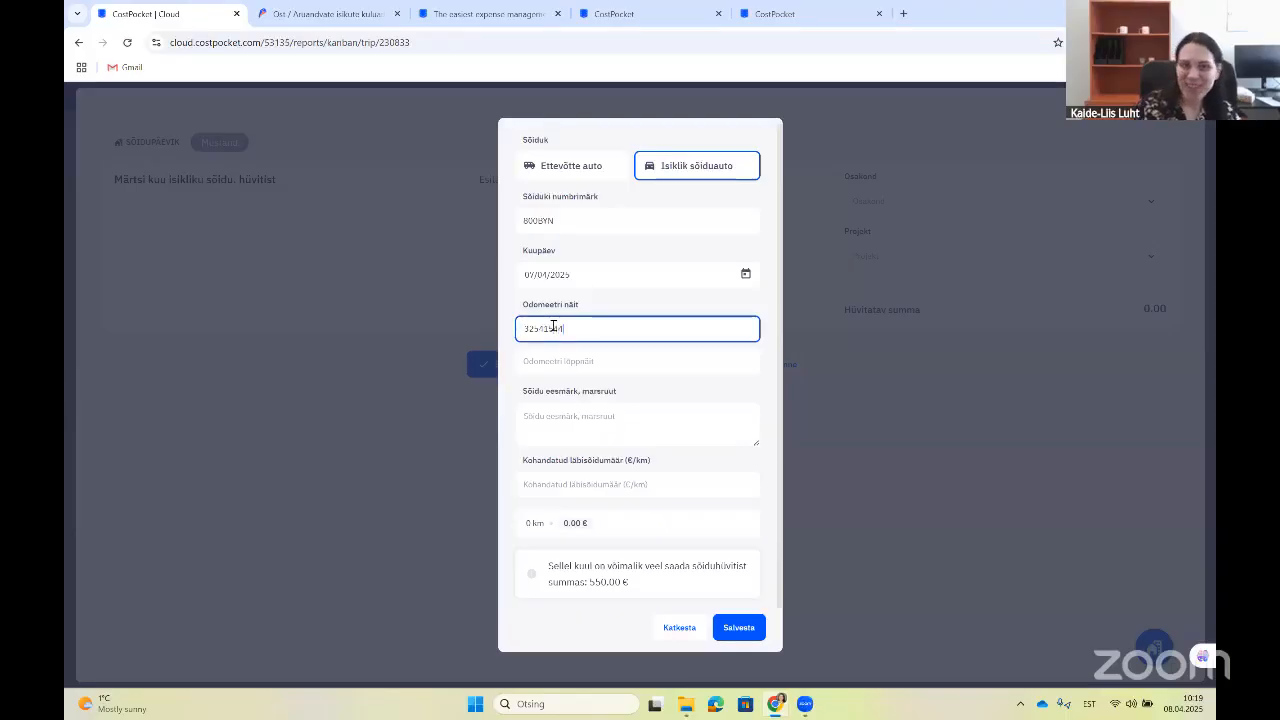
left_click(589, 358)
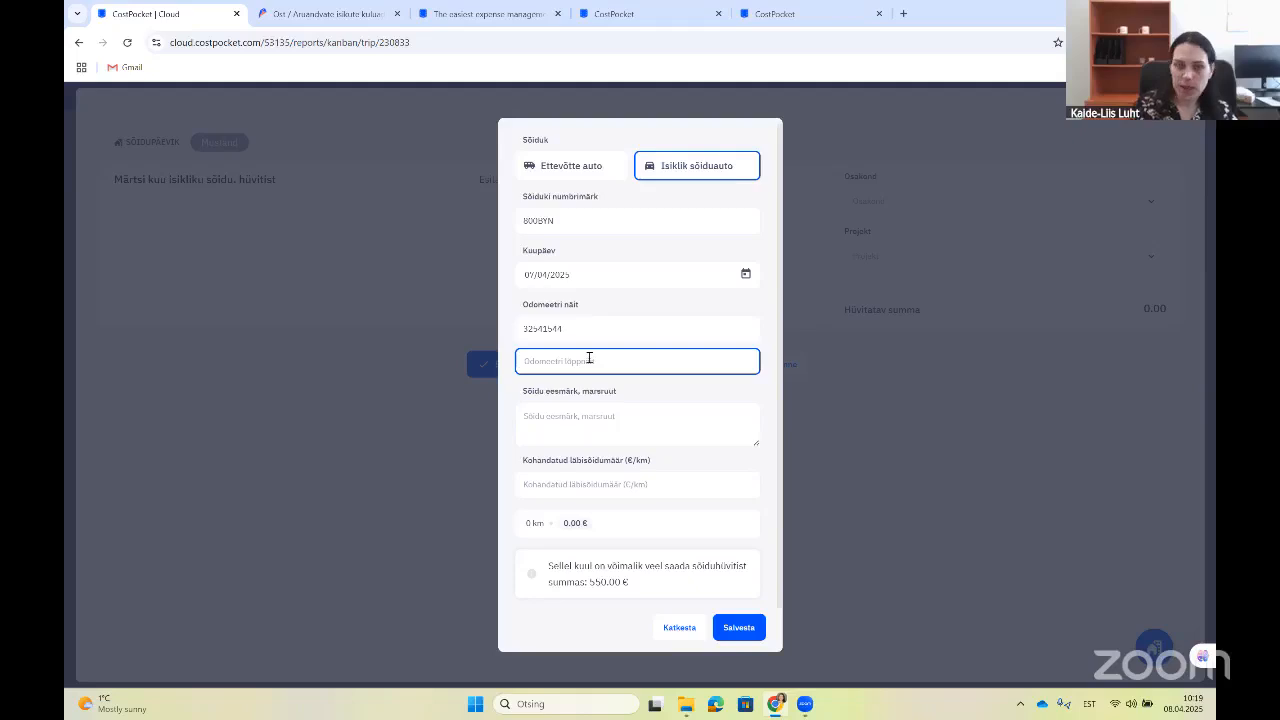
type("32547")
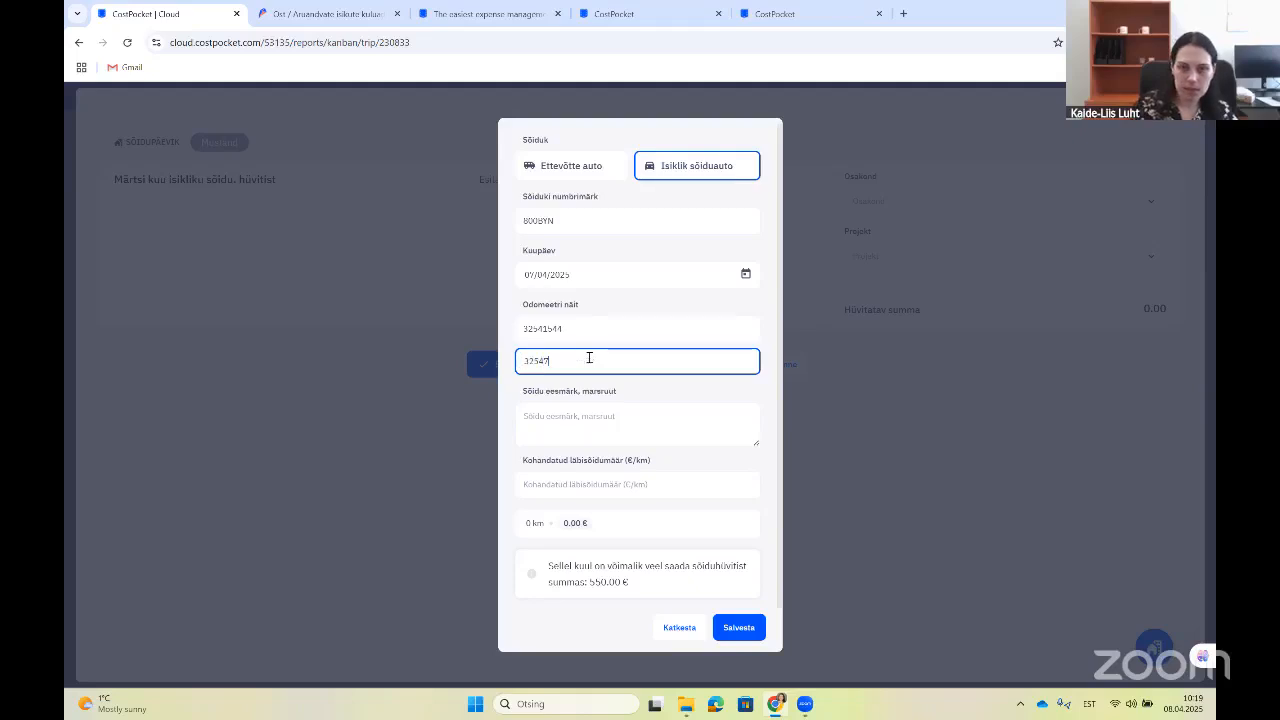
type("85")
left_click(594, 428)
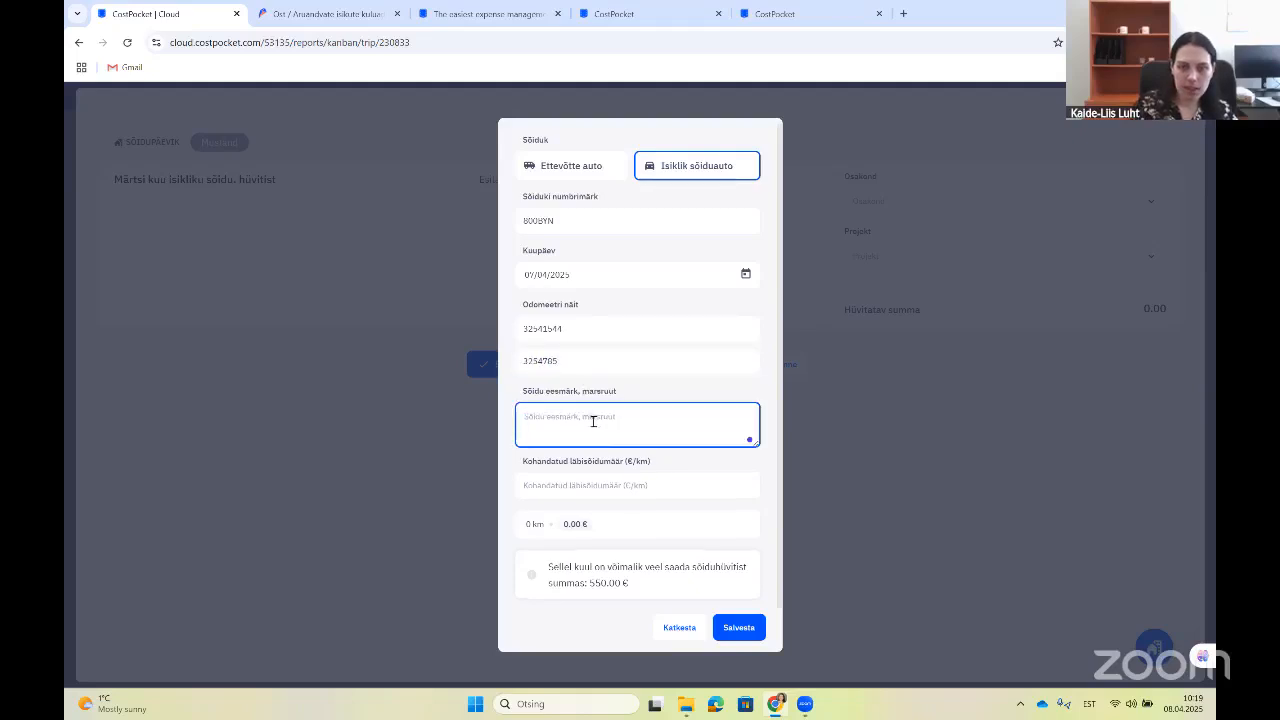
left_click(579, 360)
type("5")
Step: Enter the trip purpose 'iäbatus Hispaanias residentidega kohtumas'
left_click(591, 437)
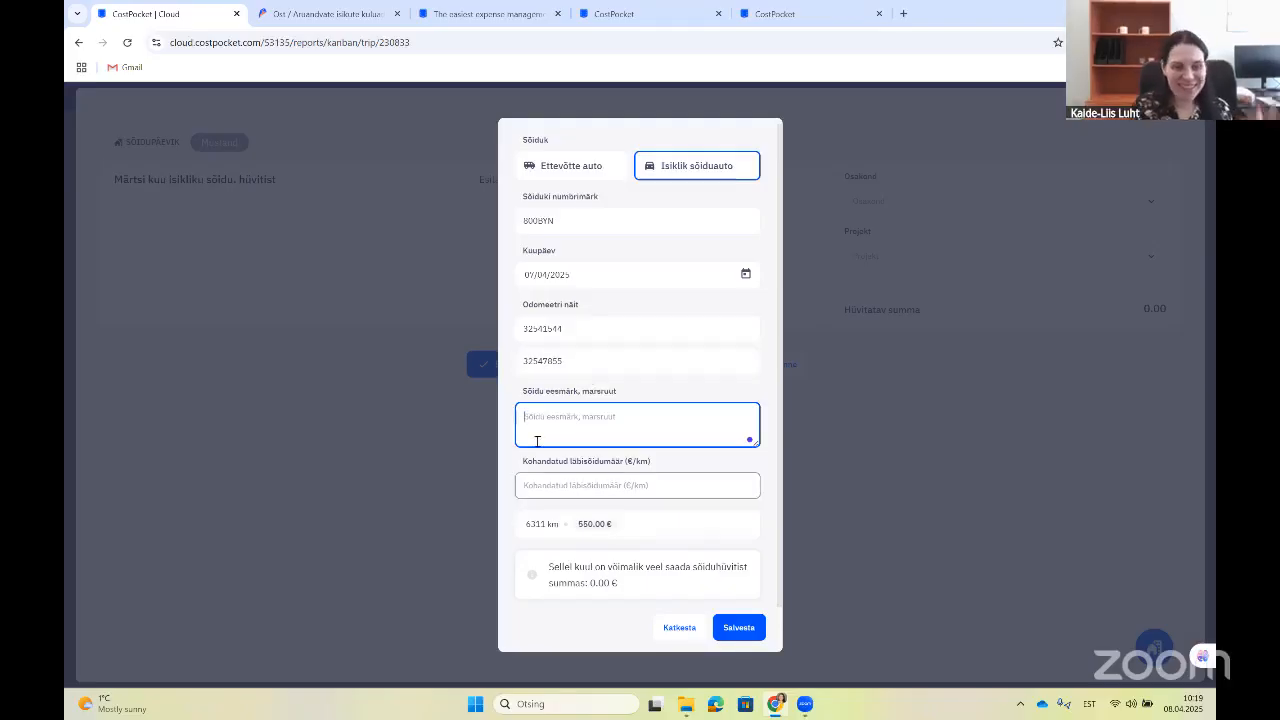
type("i")
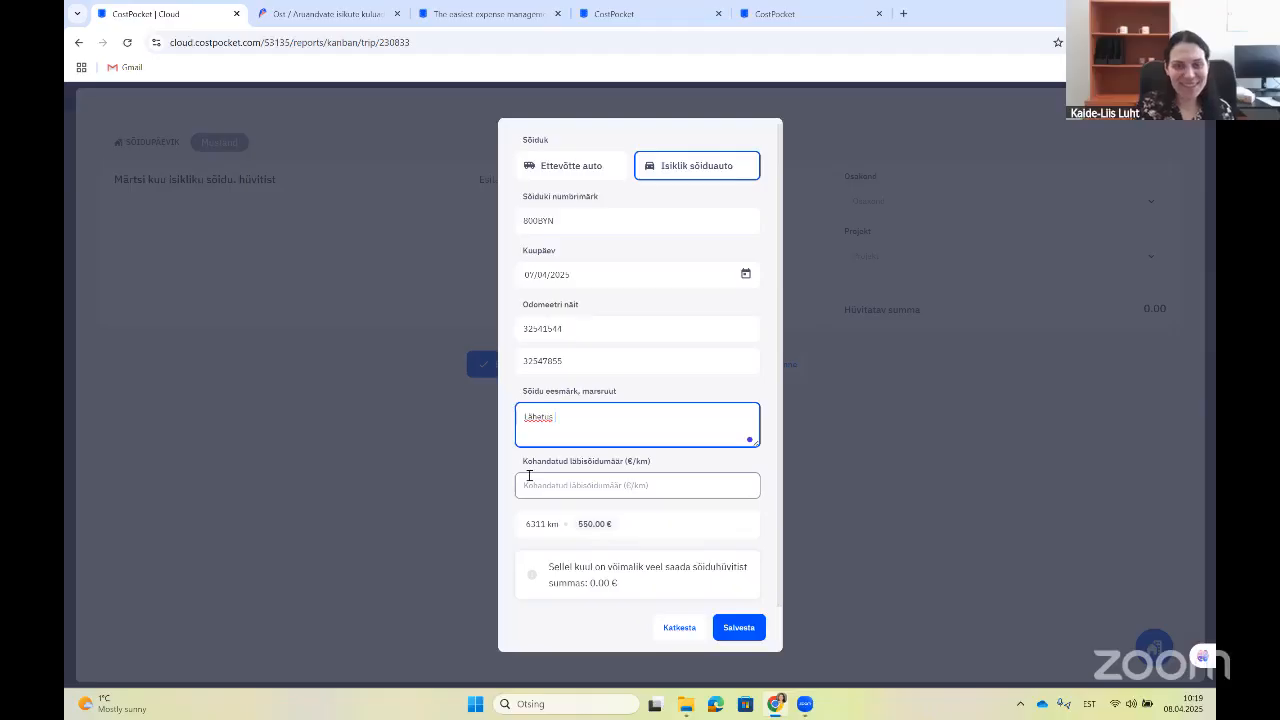
type("äbatus Hispaanias e-")
type("residentidega kohtumas")
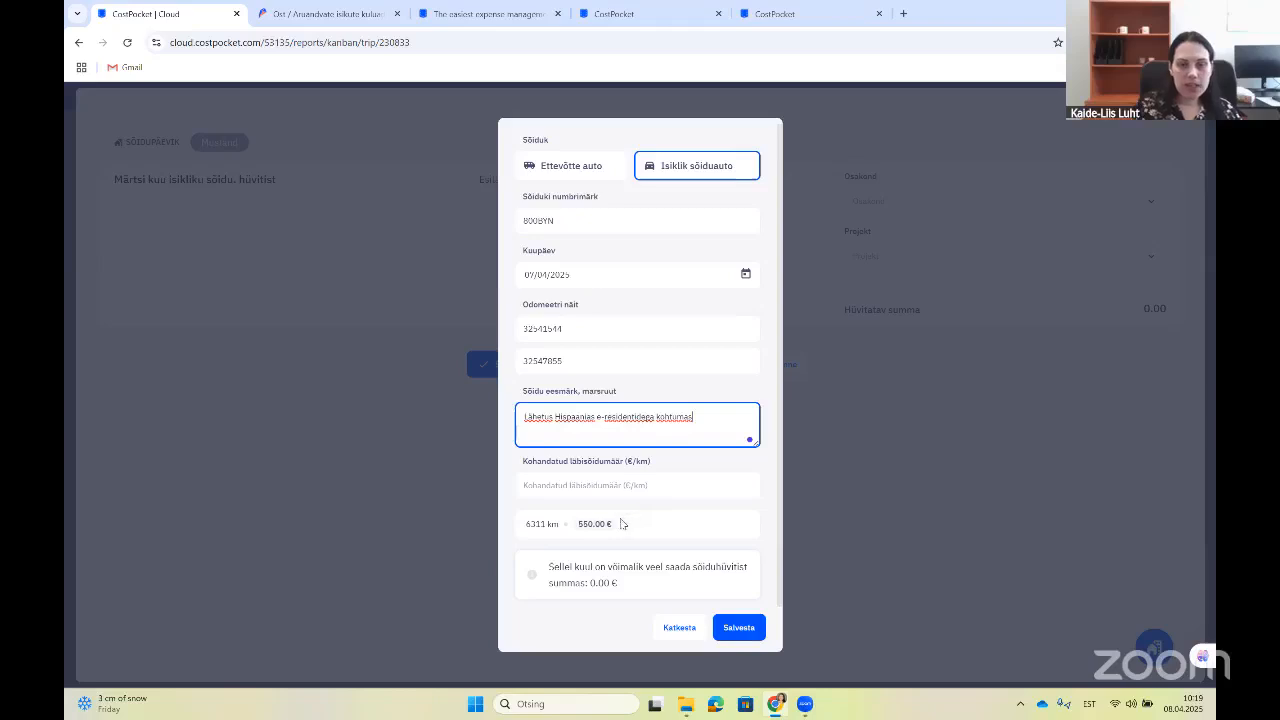
left_click(590, 523)
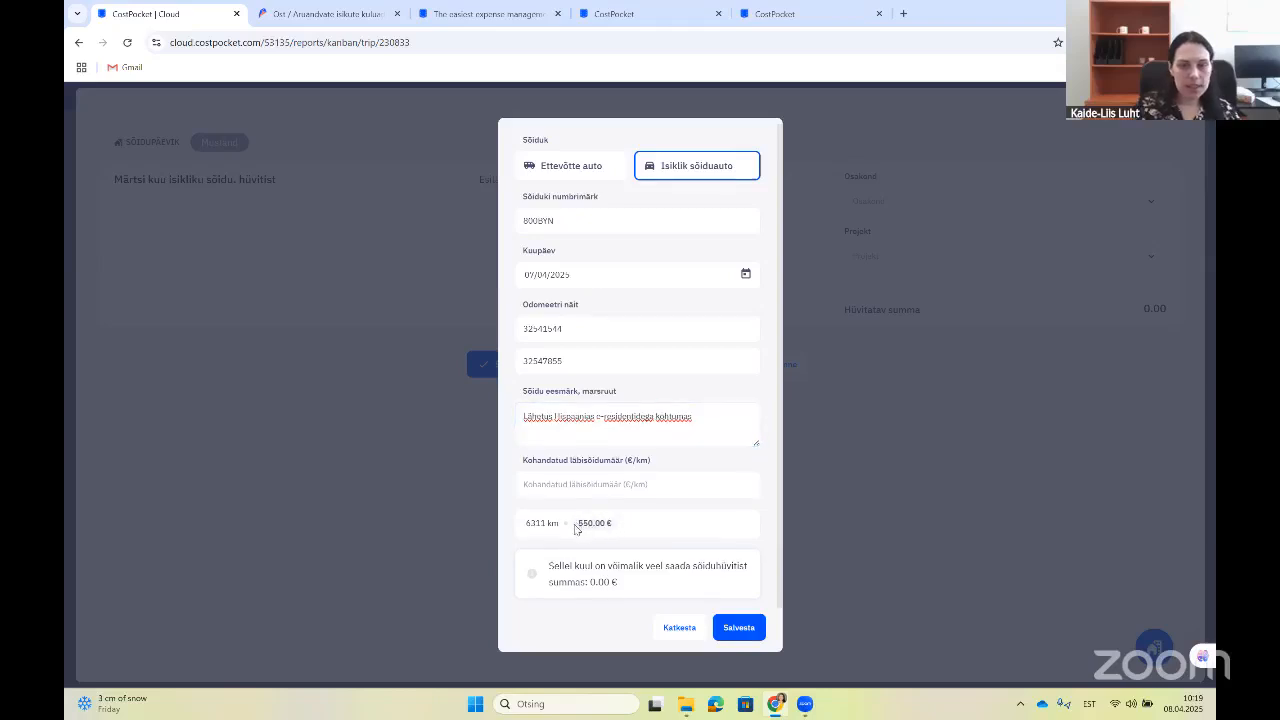
Step: Try custom per-kilometre rates of 0.05 and 0.5 €/km
left_click_drag(577, 525, 615, 527)
left_click(628, 488)
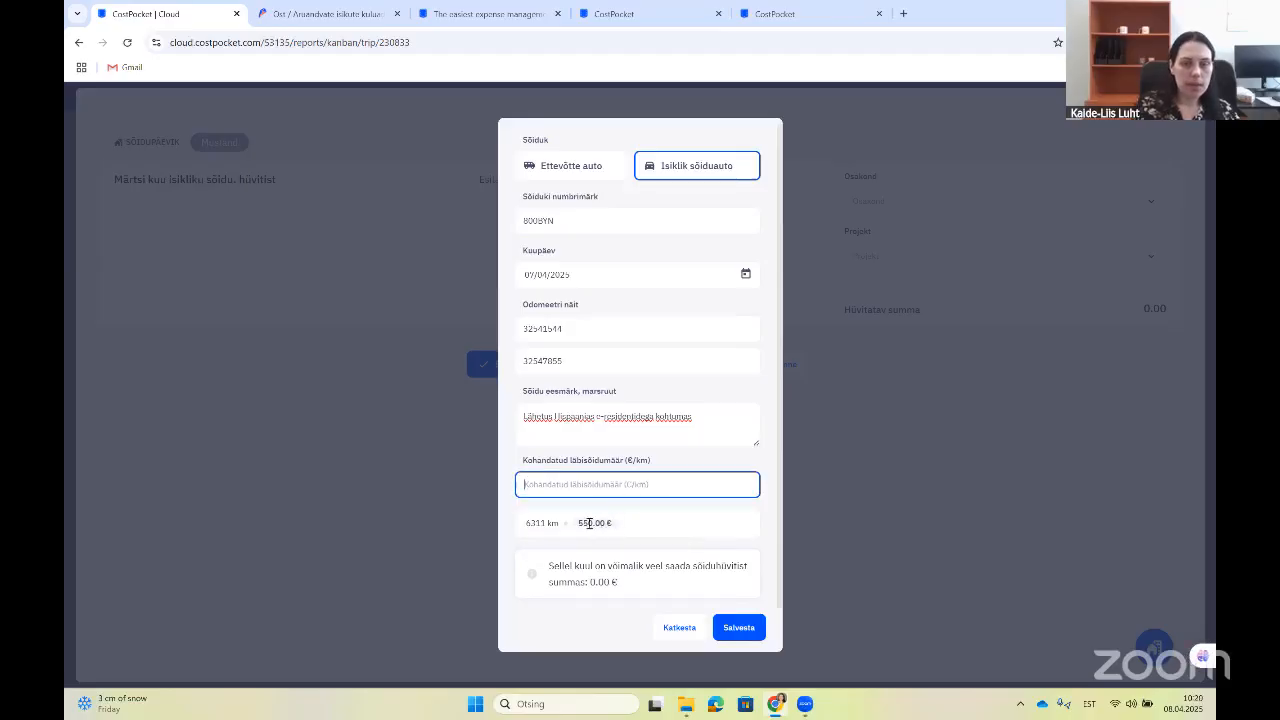
type("0.05")
left_click(651, 543)
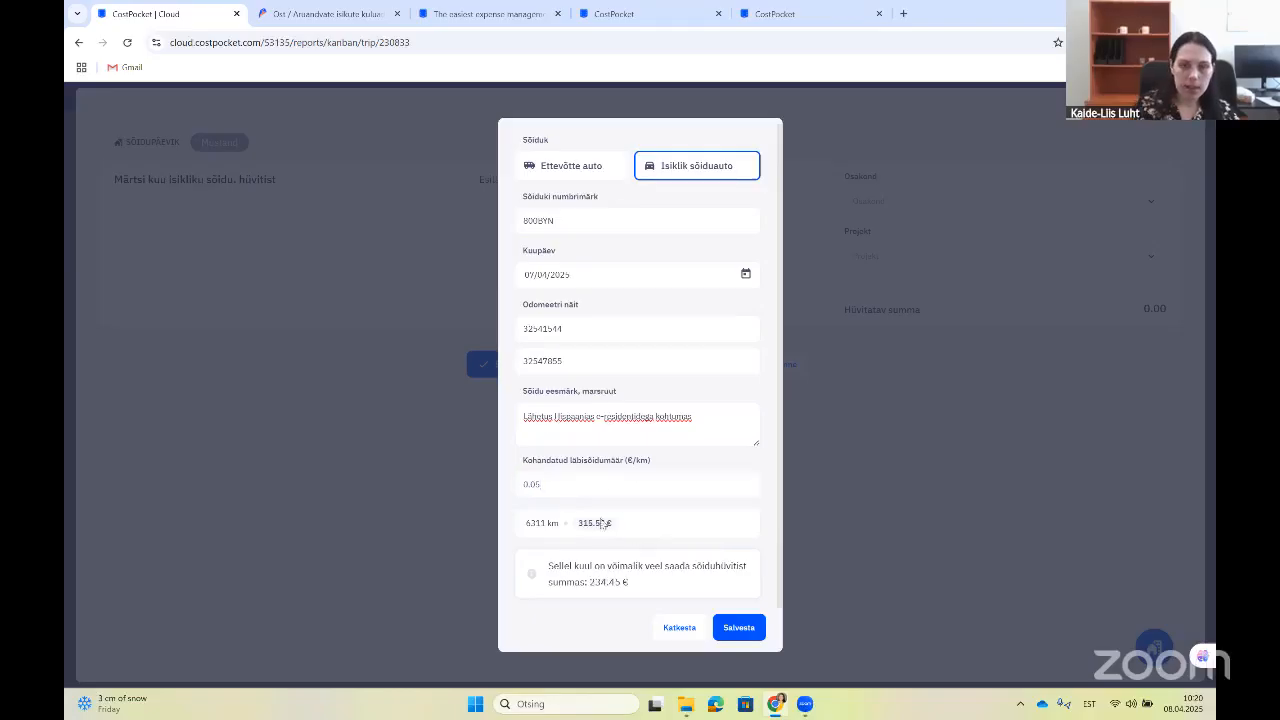
left_click(552, 486)
left_click(580, 518)
left_click(552, 485)
double_click(552, 485)
key("BackSpace")
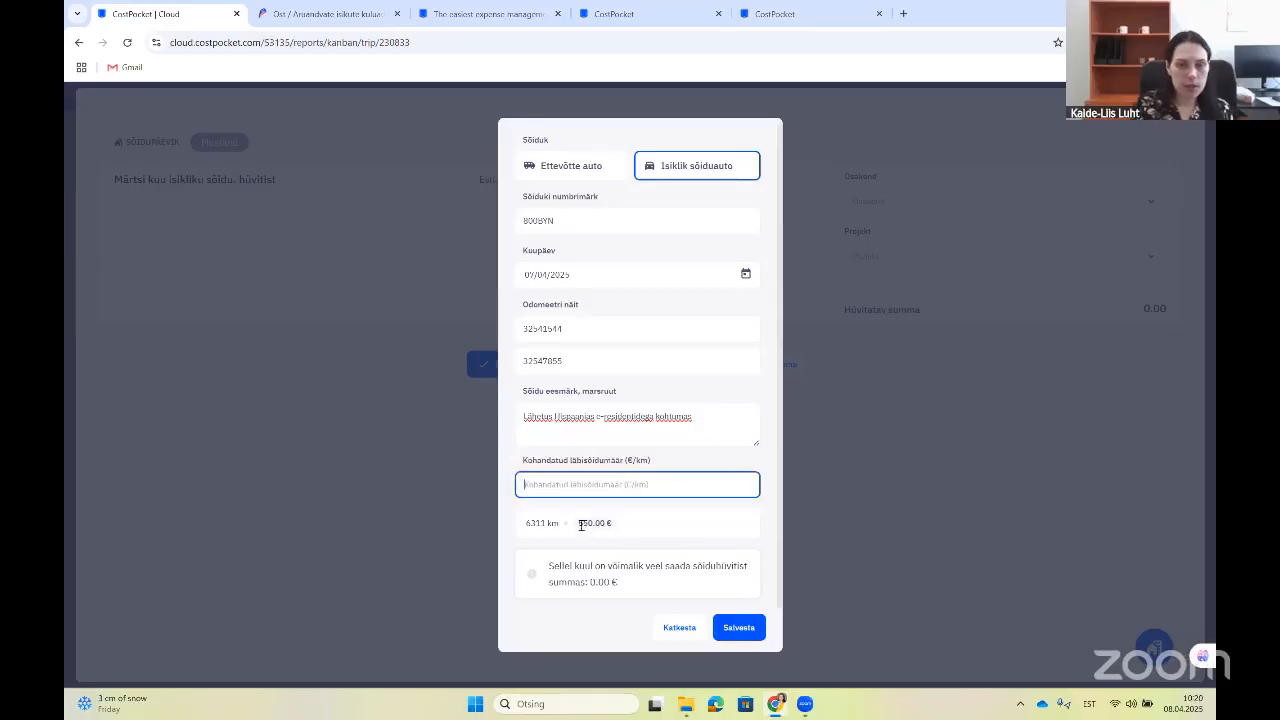
type("0.5")
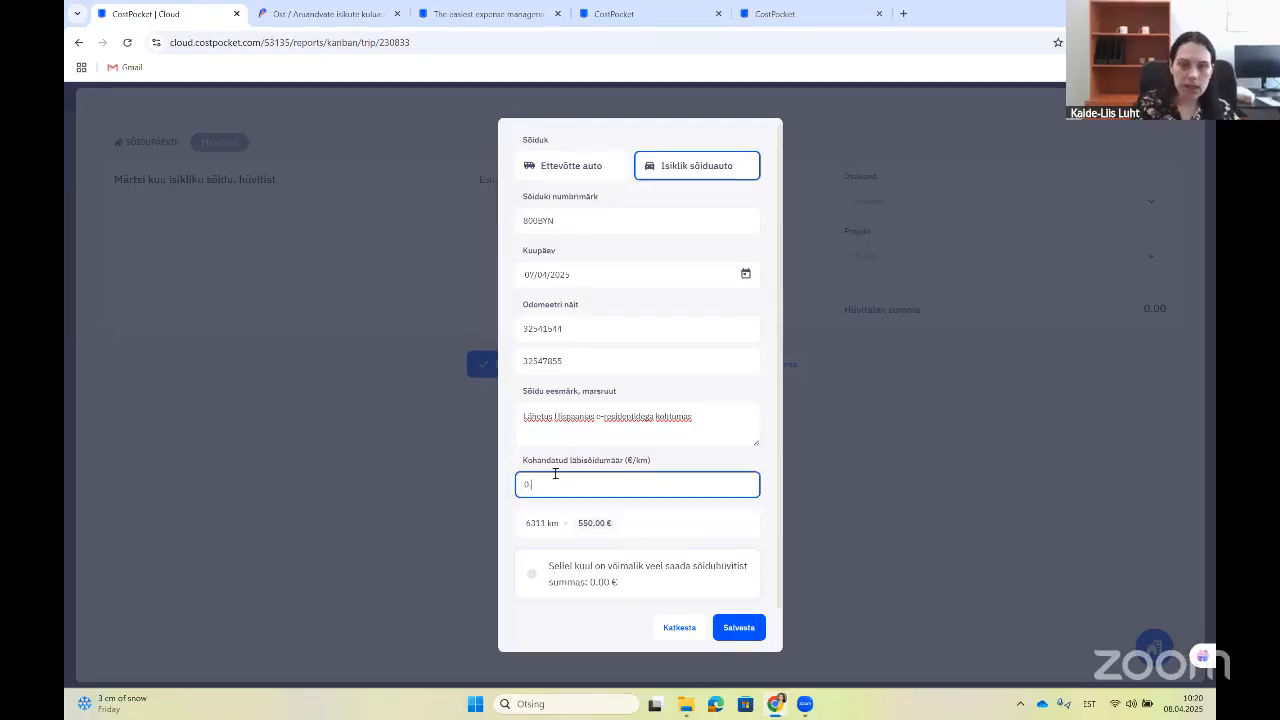
left_click(610, 505)
Step: After trying 0.04, set the rate to 0.15 €/km and save the trip
left_click(531, 480)
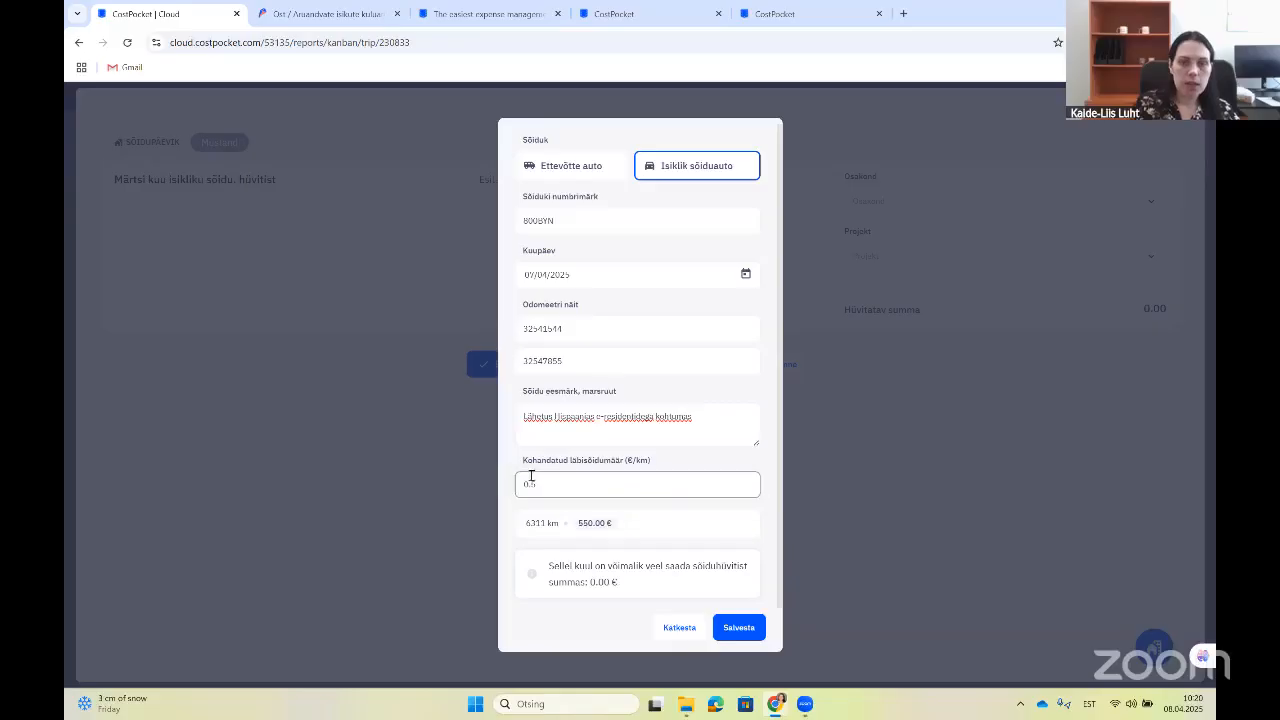
double_click(530, 486)
type("0.04")
left_click(584, 518)
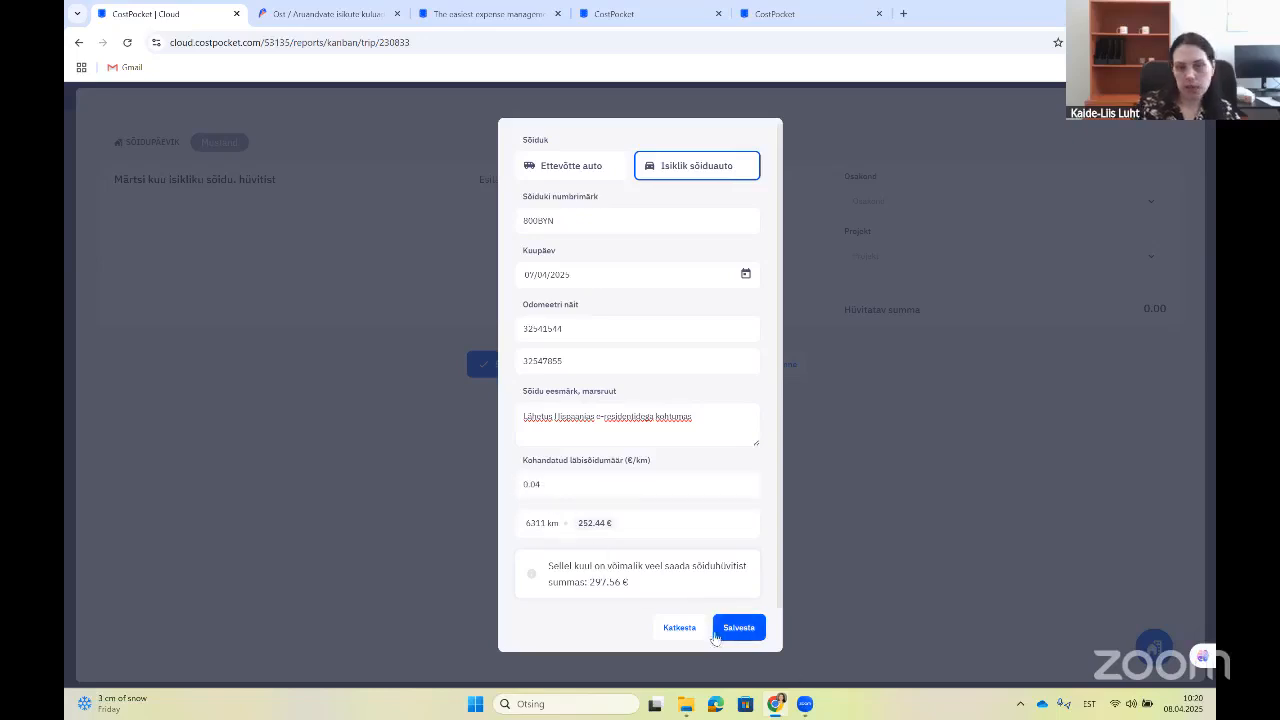
double_click(533, 484)
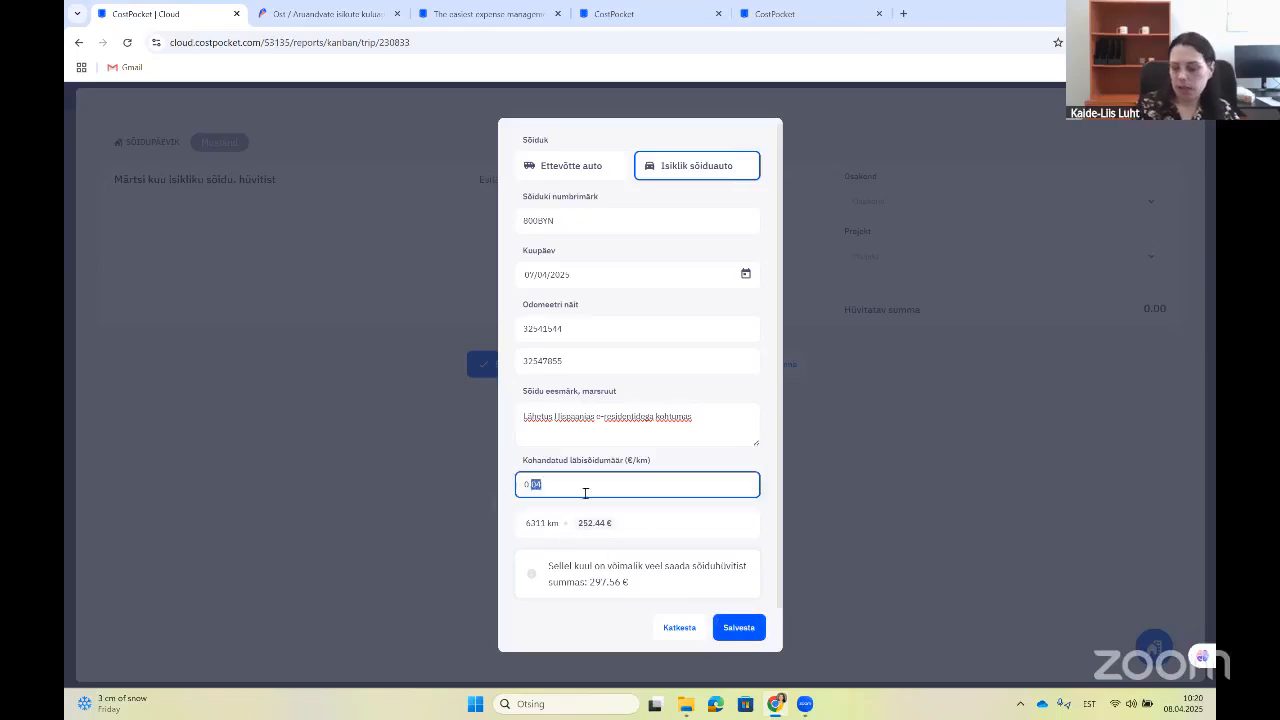
type("0.15")
left_click(721, 540)
left_click(746, 627)
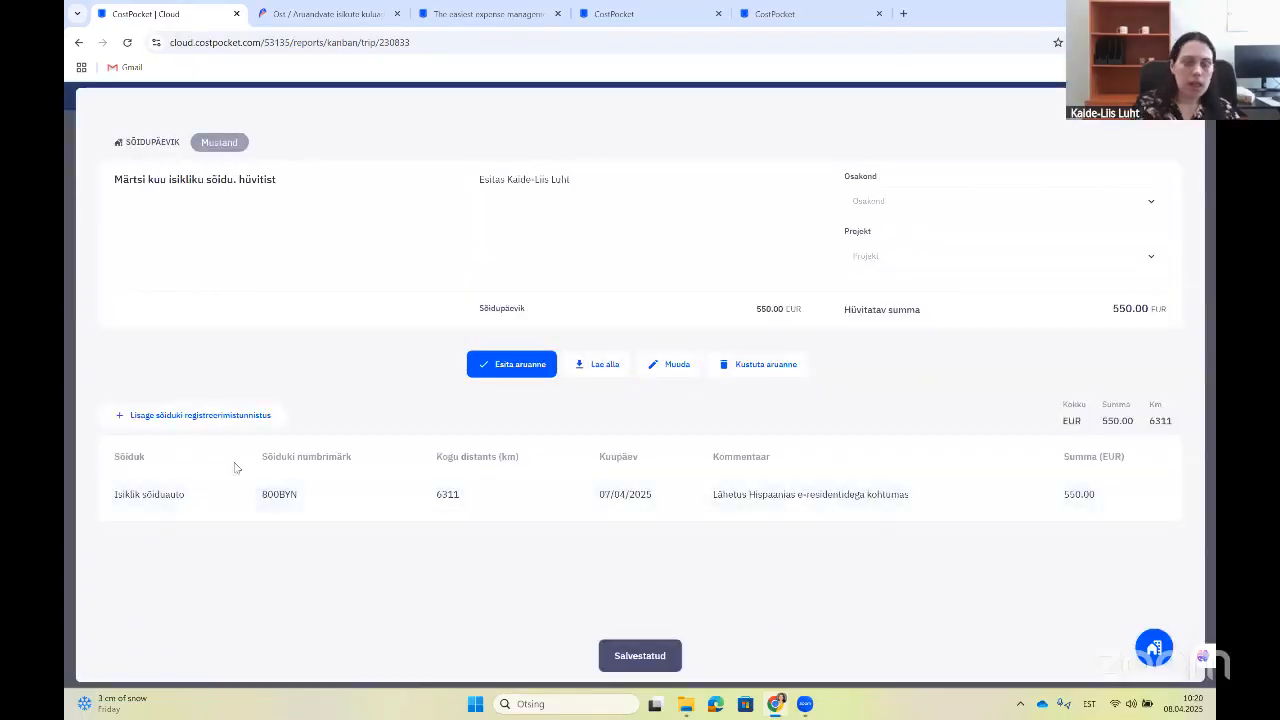
Step: Cancel the extra trip dialog with Katkesta and close the report, back to Aruanded
left_click(1155, 652)
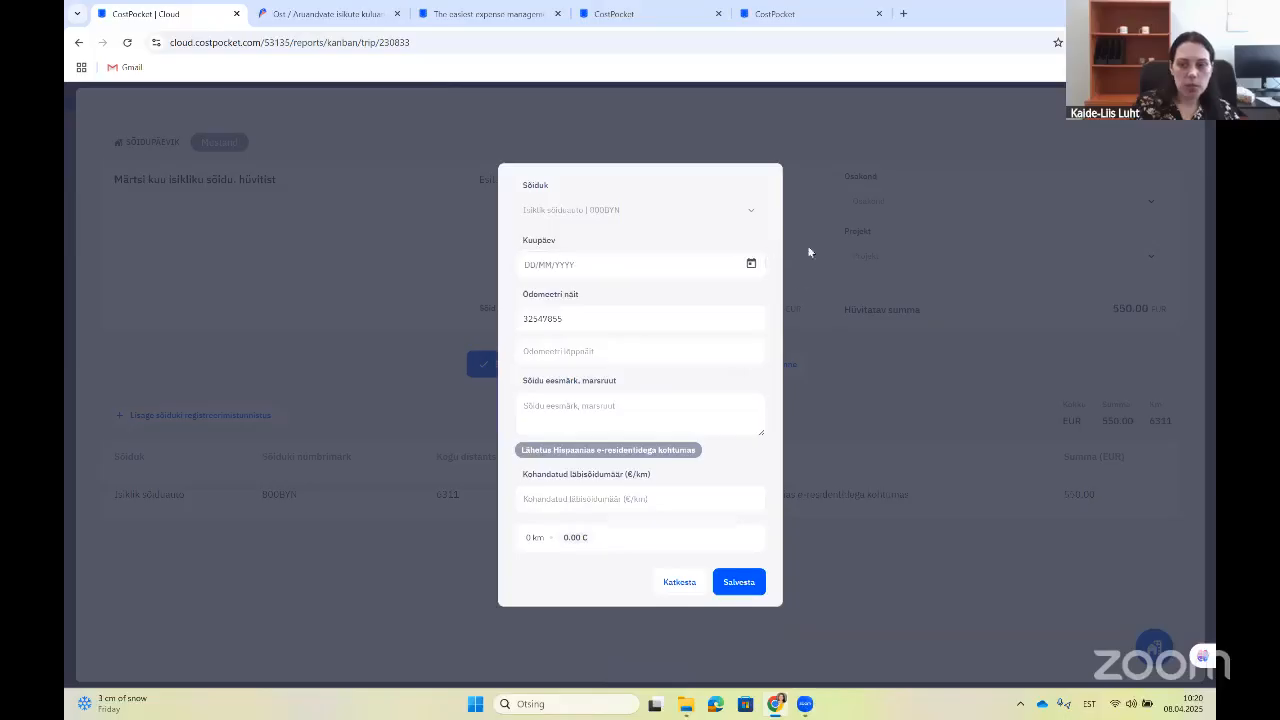
left_click(554, 412)
left_click(577, 240)
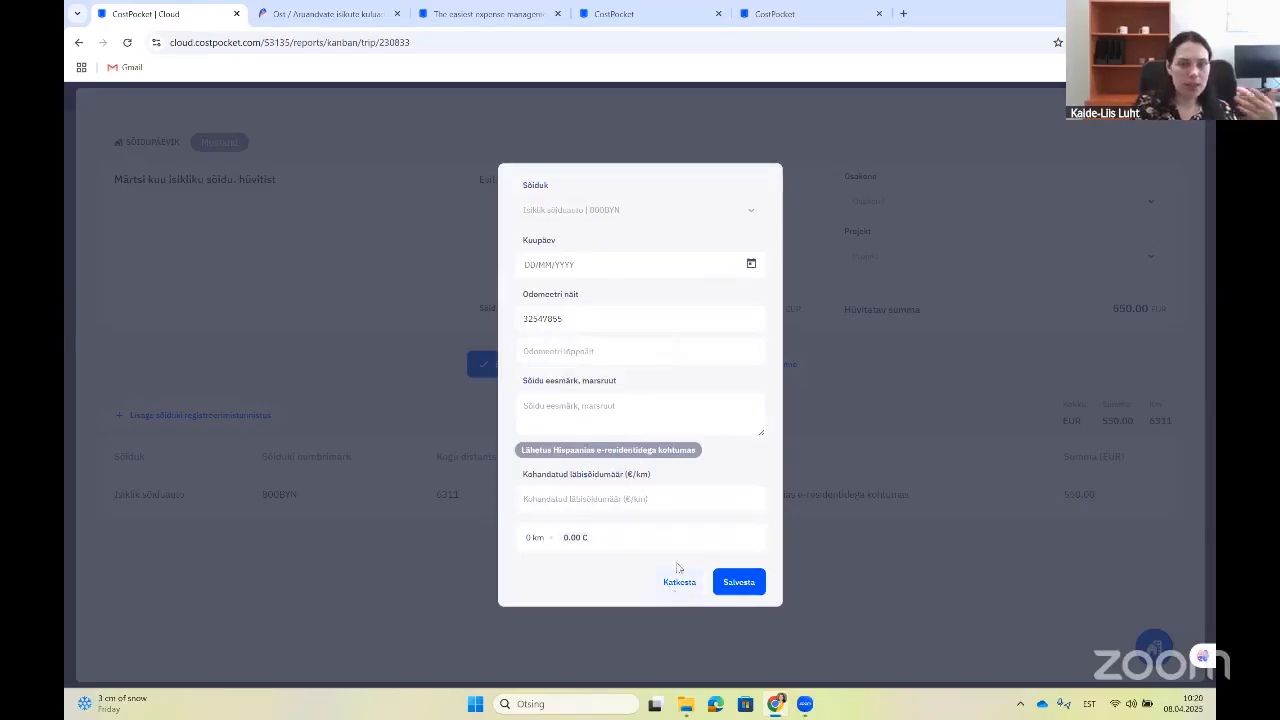
left_click(679, 581)
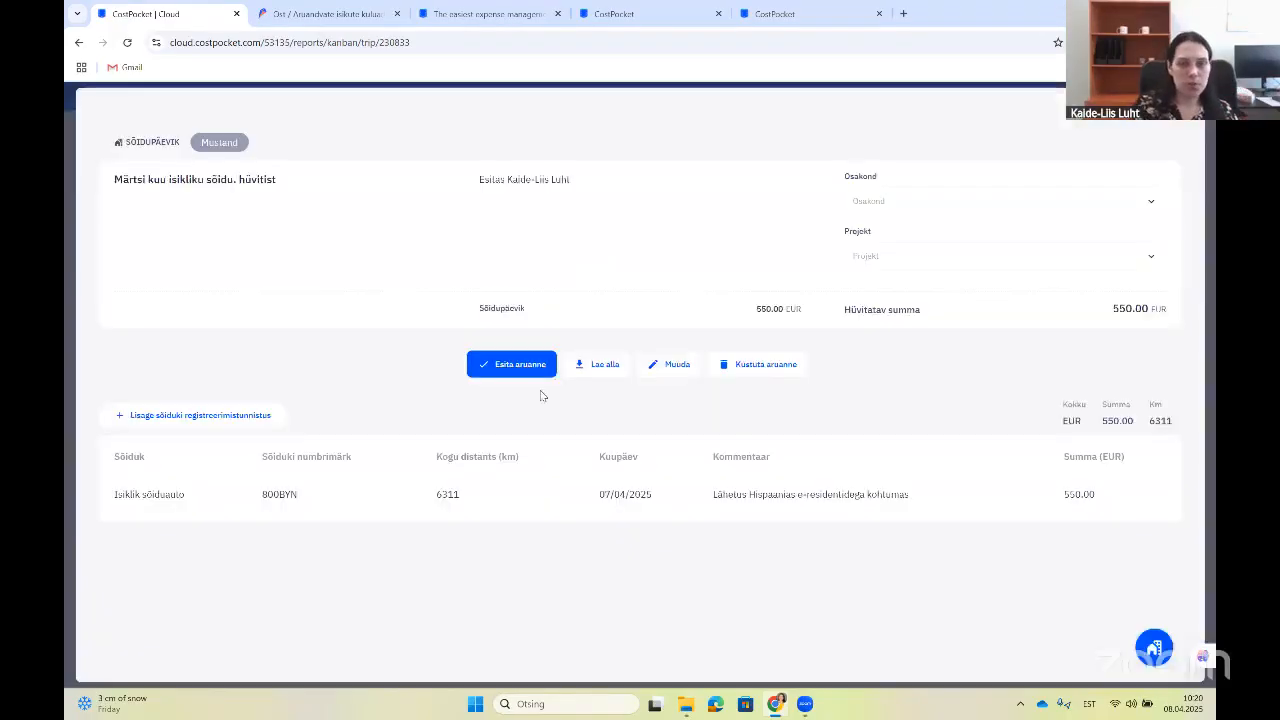
left_click(1178, 128)
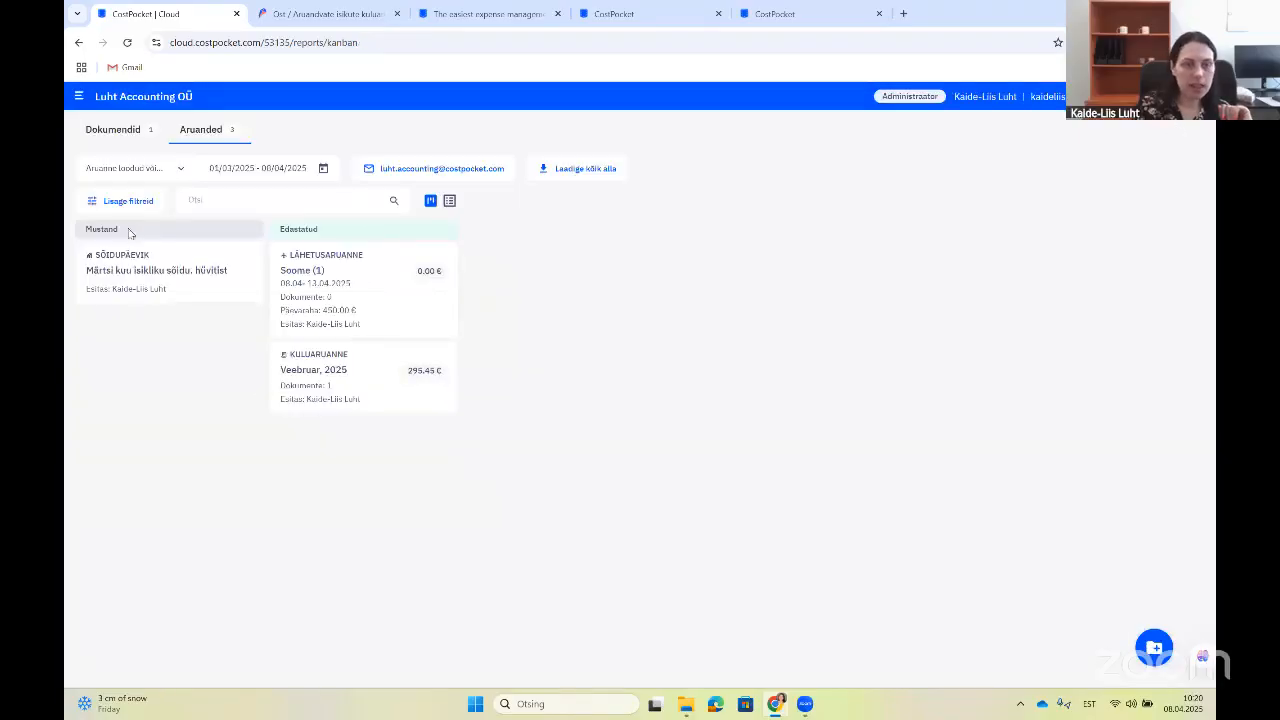
Step: Switch to Dokumendid and back to Aruanded, then open Seaded
left_click(110, 130)
left_click(203, 130)
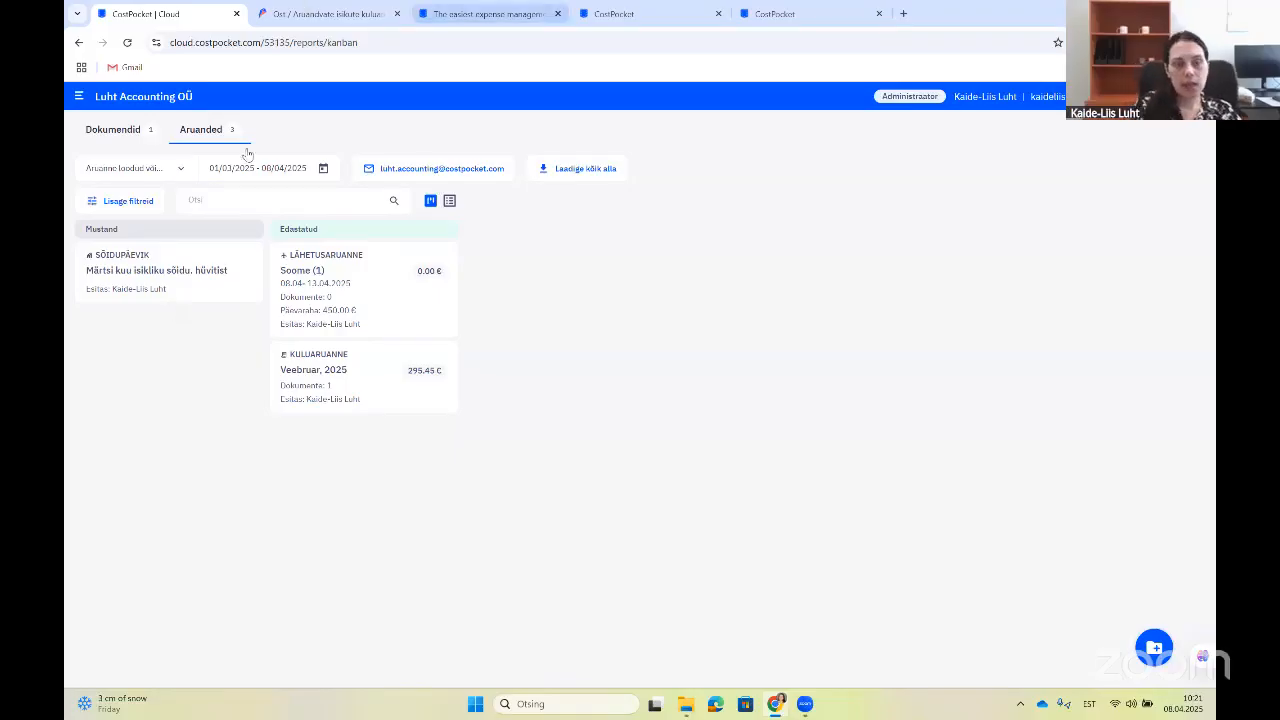
left_click(1196, 97)
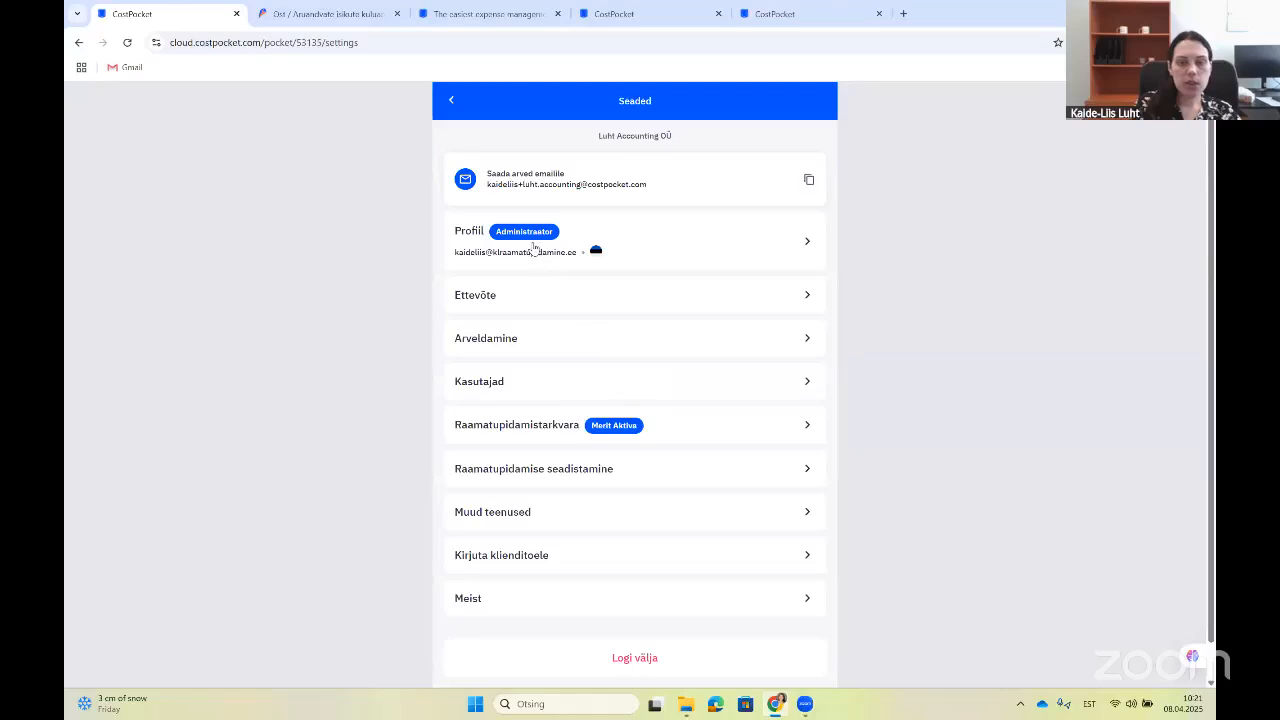
Step: View the Kinnitusring and E-arved pages under Muud teenused, then back out to Aruanded
scroll(680, 550, "down", 1)
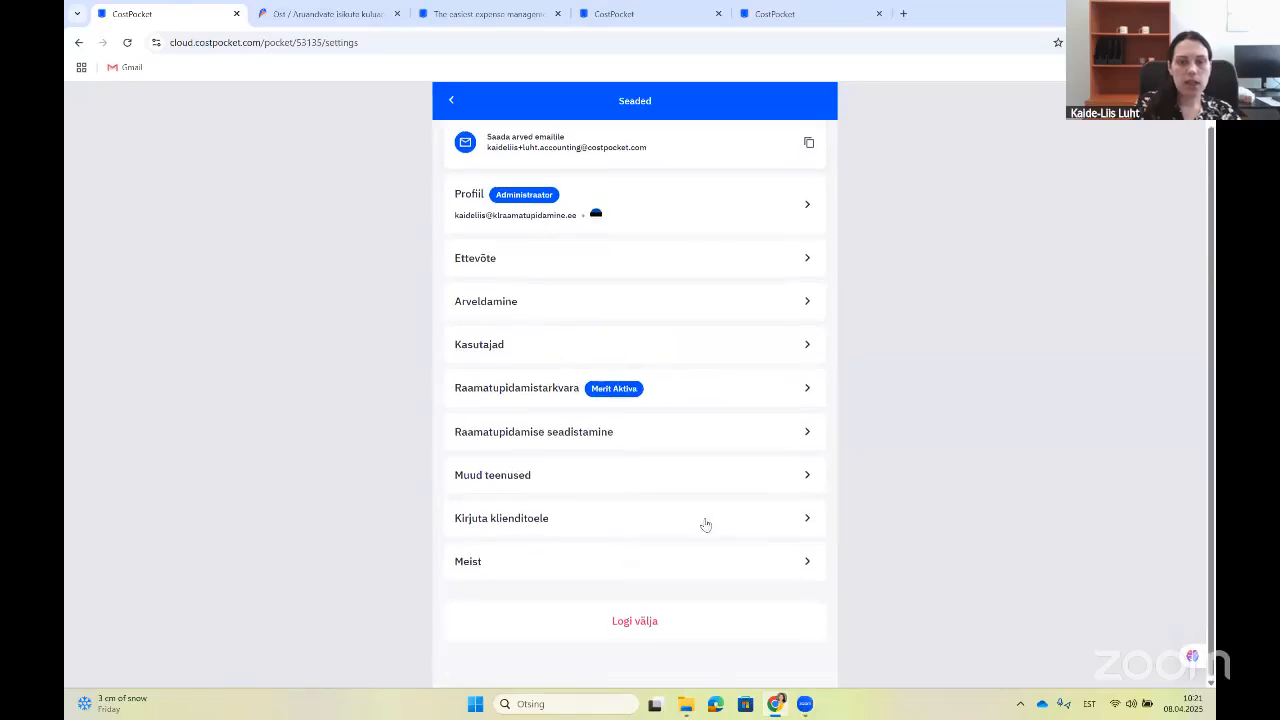
left_click(808, 475)
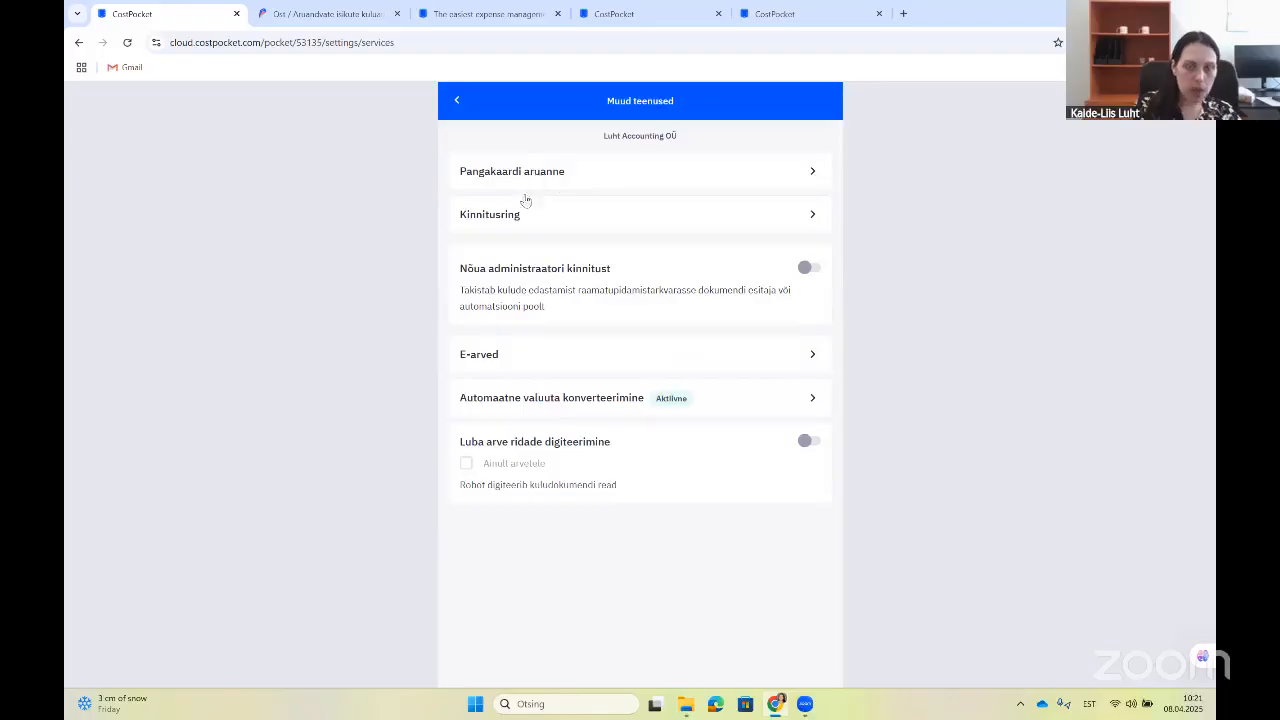
left_click(810, 224)
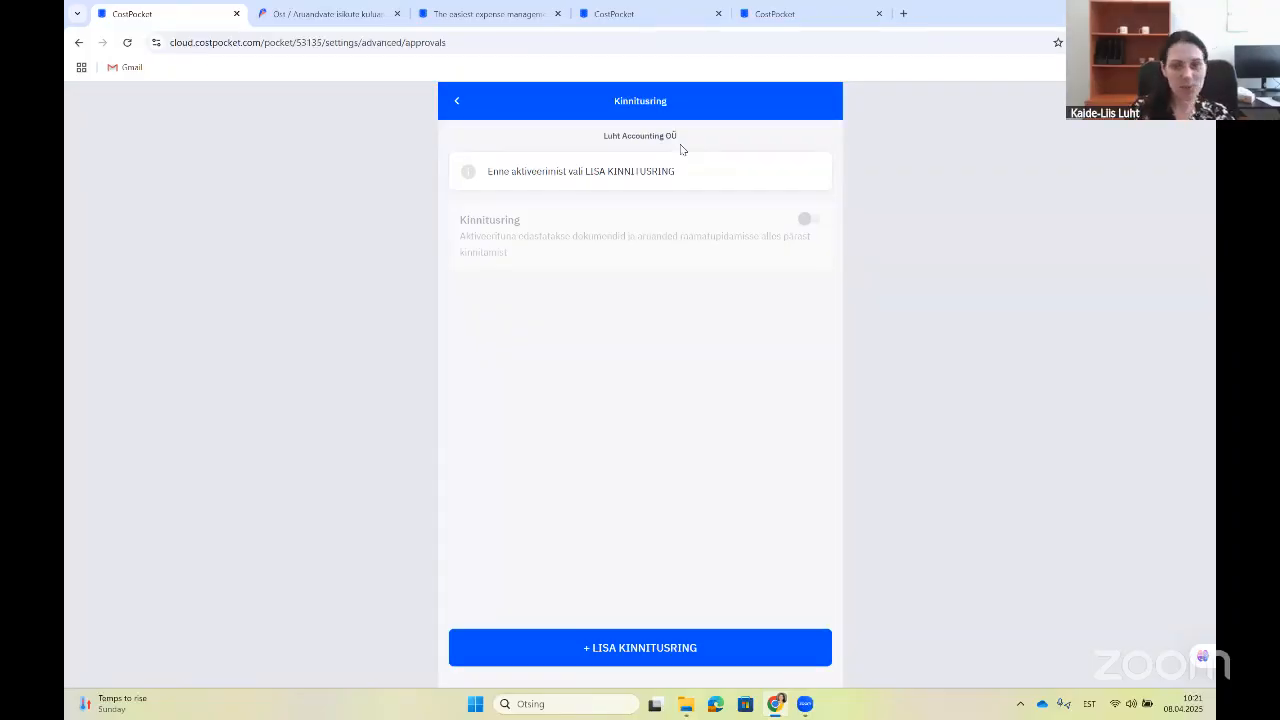
left_click(457, 101)
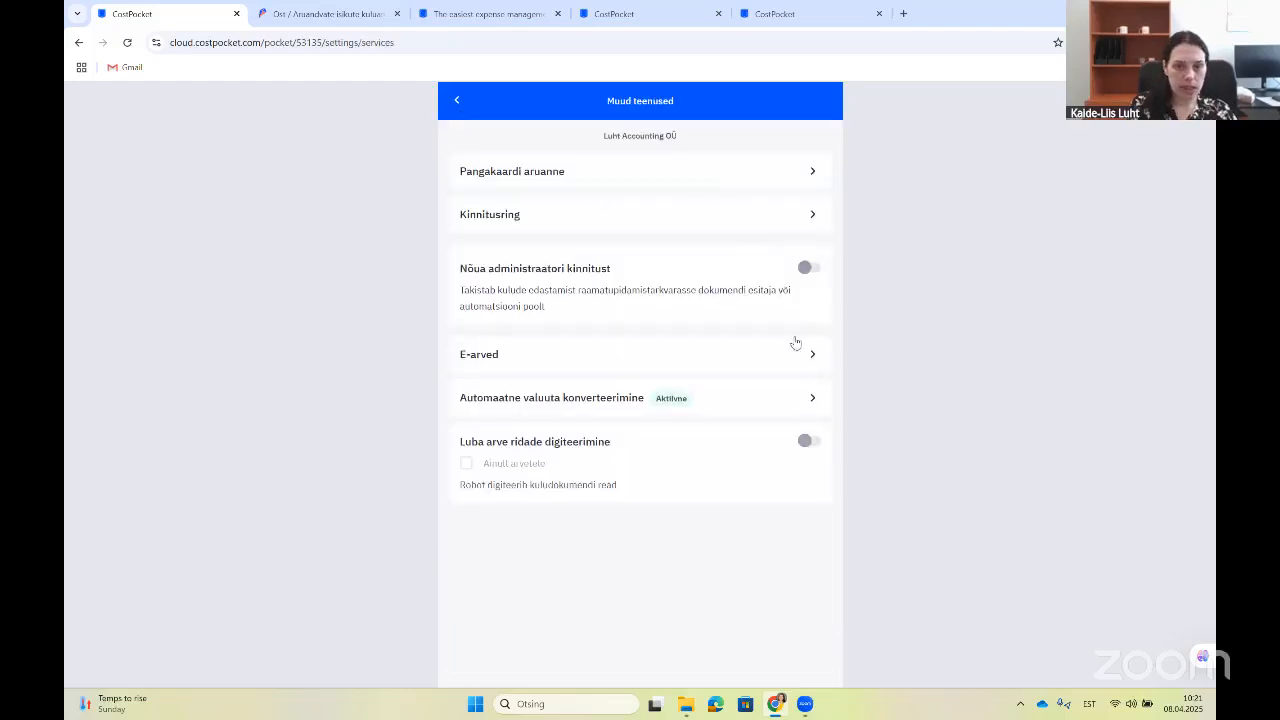
left_click(810, 356)
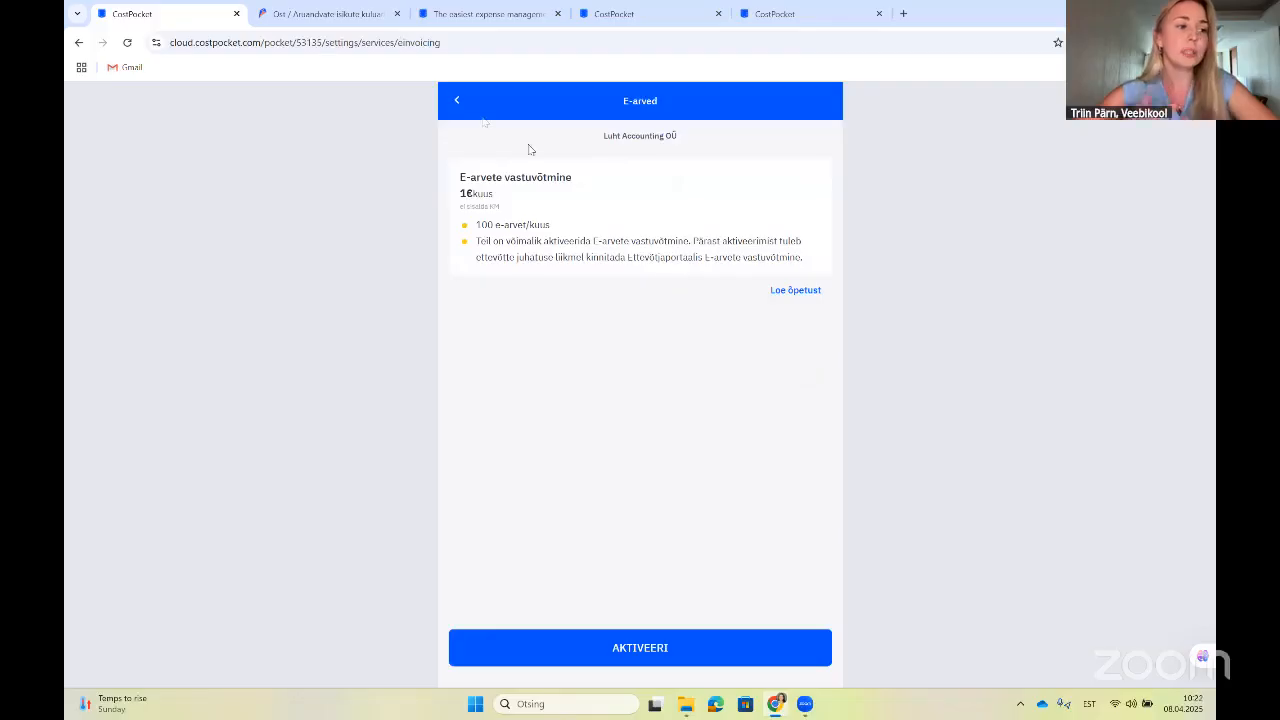
left_click(454, 104)
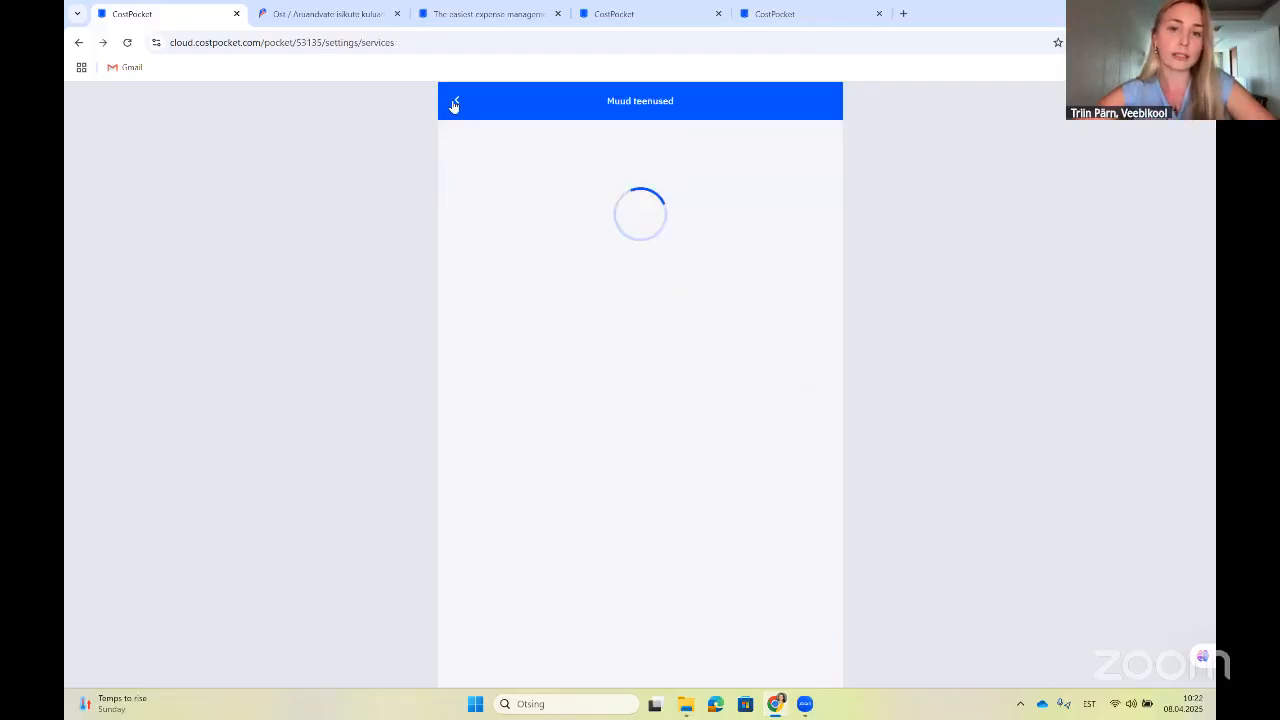
left_click(454, 104)
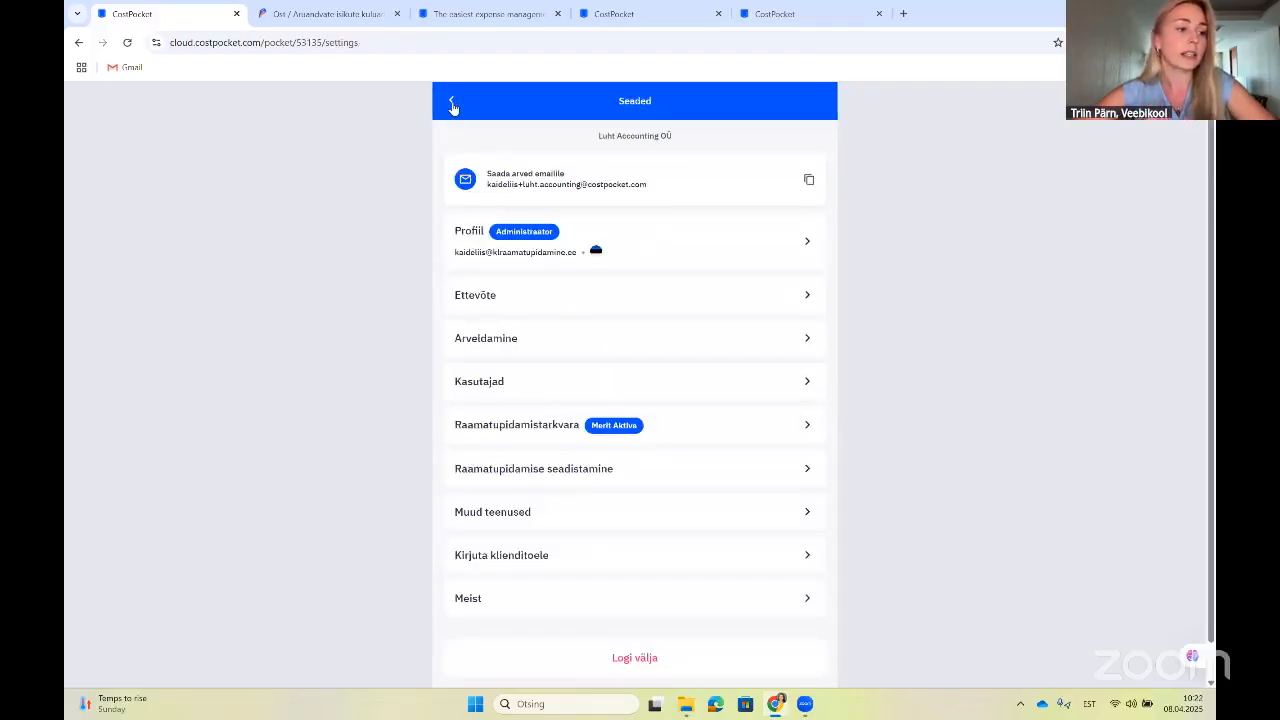
left_click(453, 104)
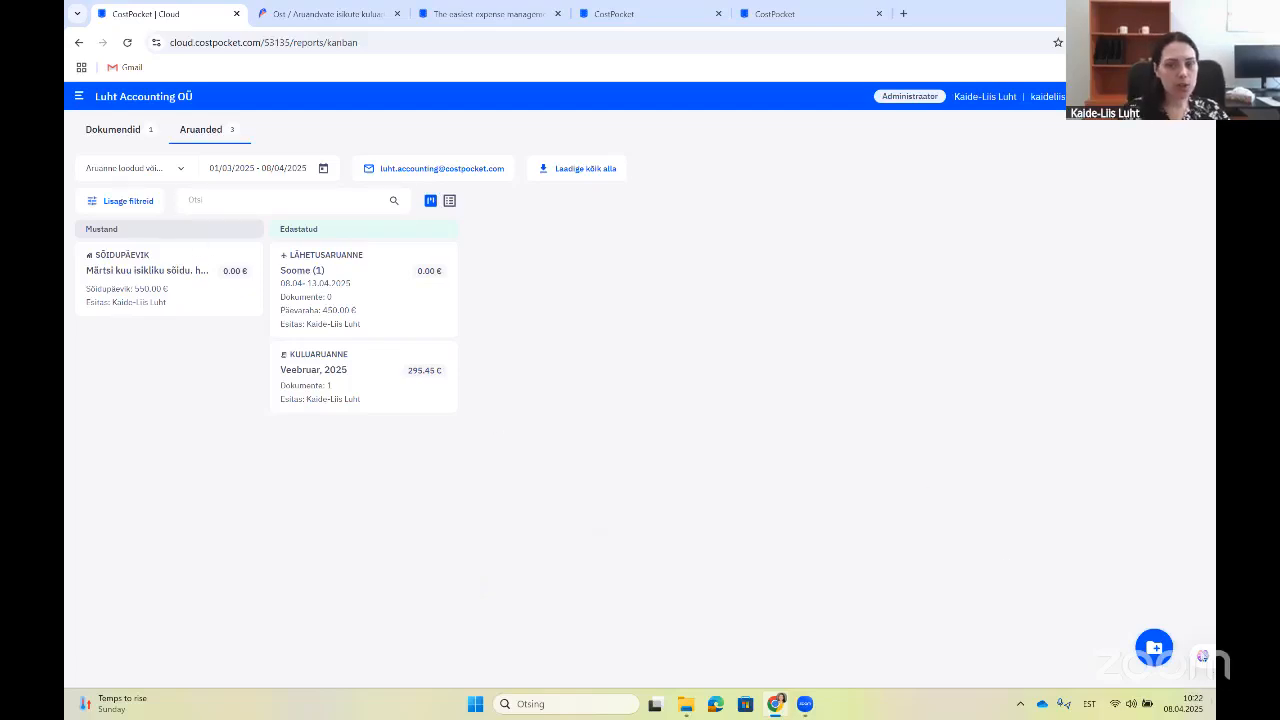
Step: Create a Kuluaruanne draft named 'Kommunaal kulude'
left_click(1153, 648)
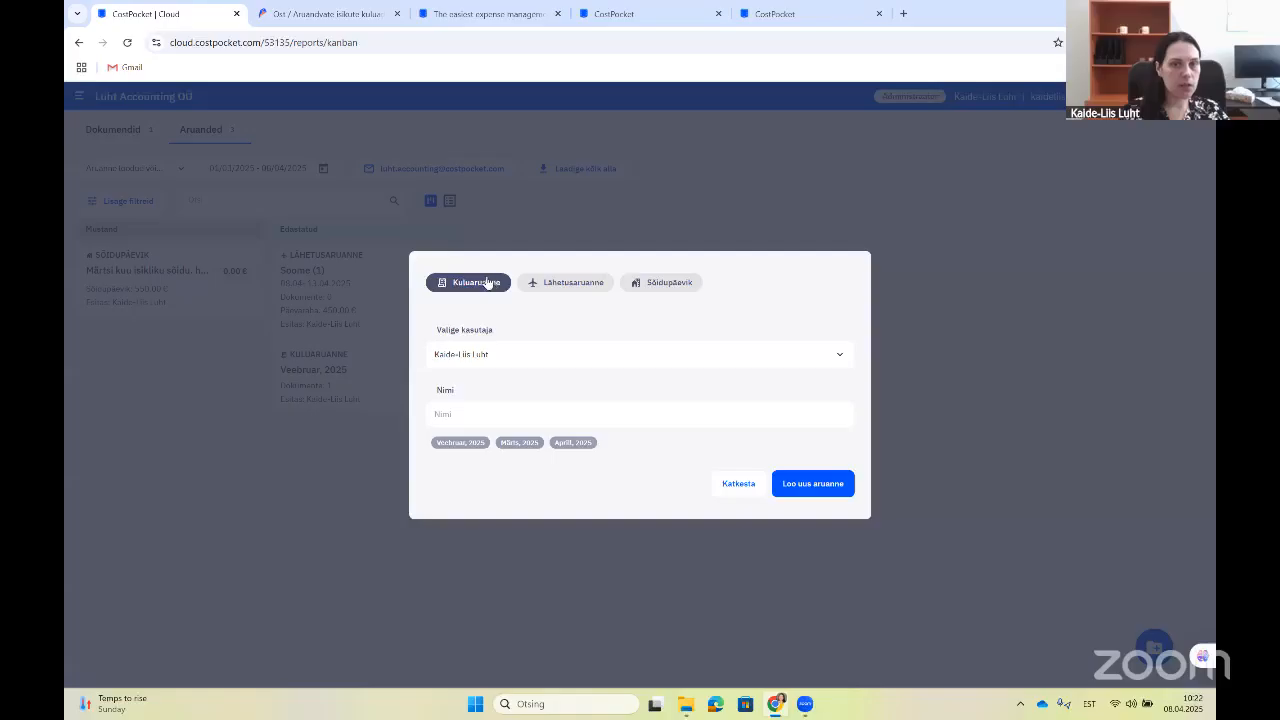
left_click(487, 421)
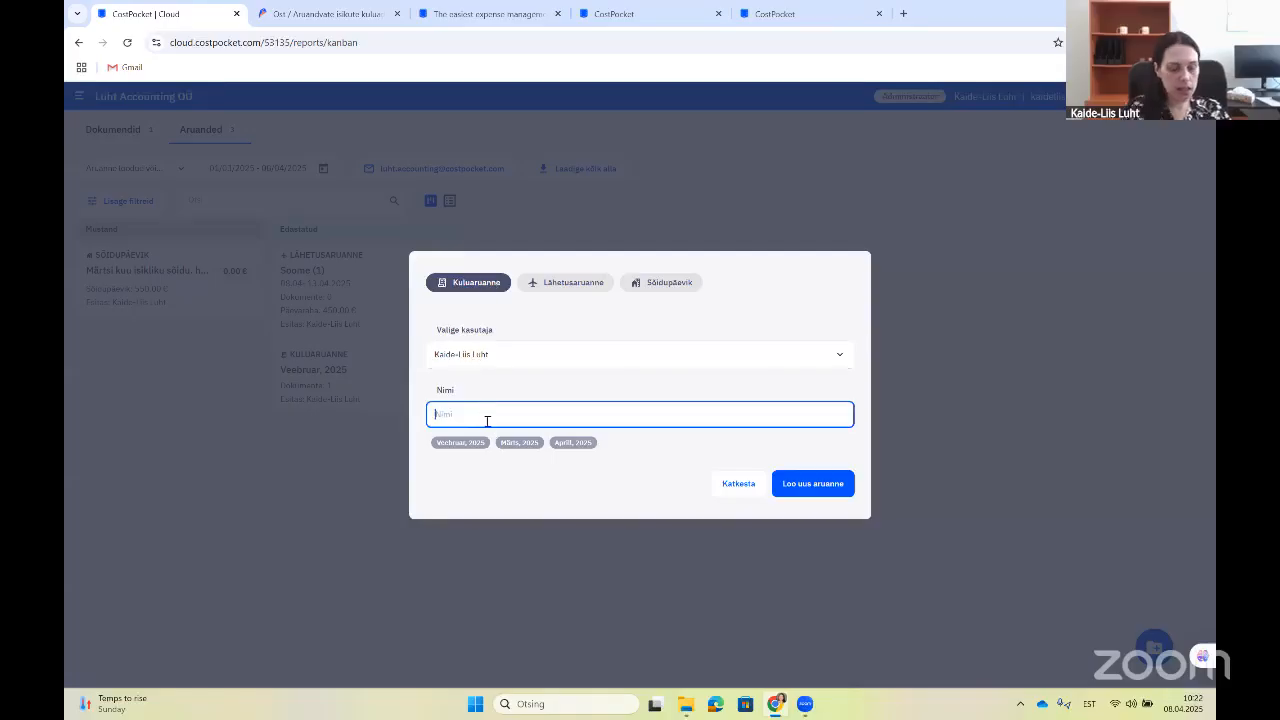
type("Kommunaal kulude")
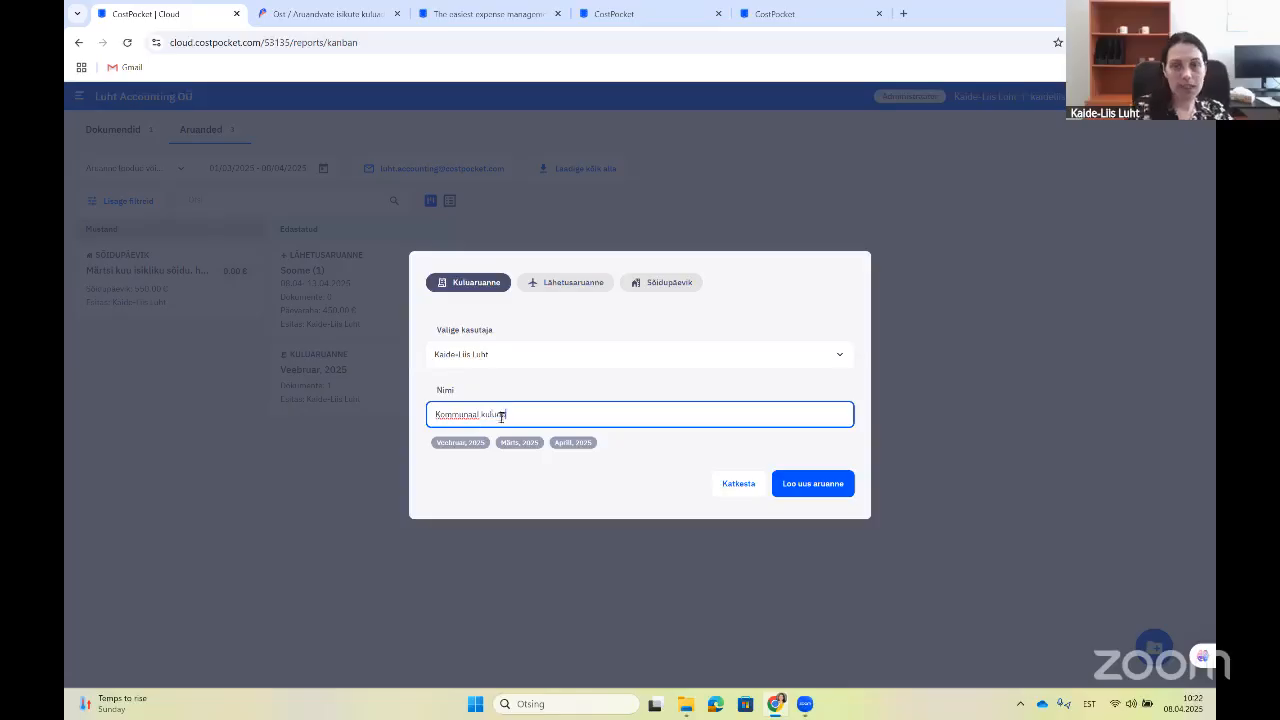
left_click(825, 485)
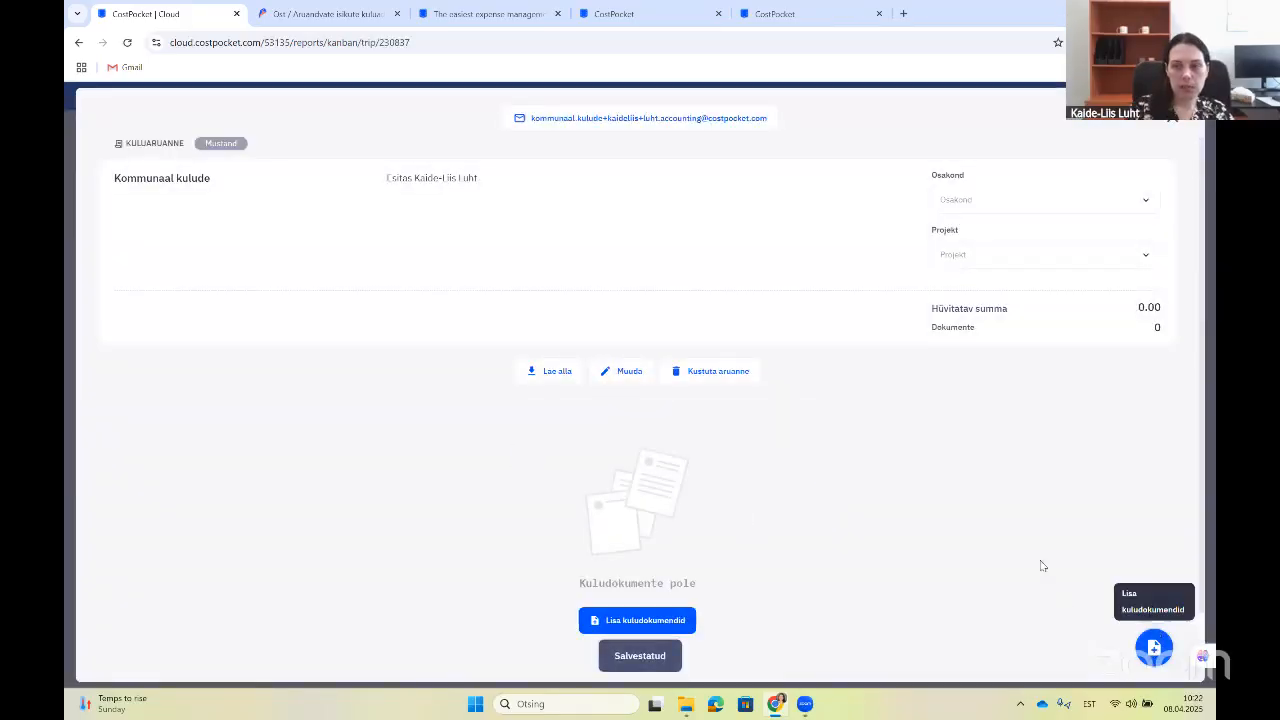
left_click(1155, 607)
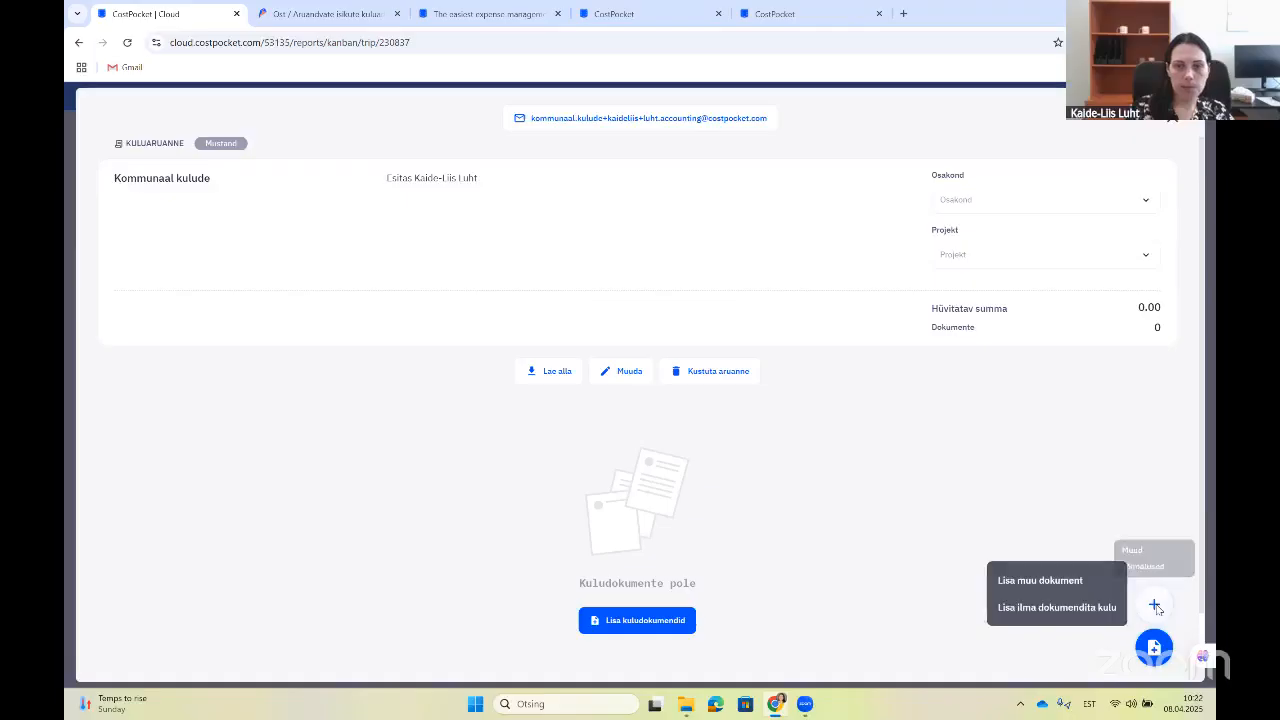
Step: Add a document-less expense line with unit 1 and price 100
left_click(1095, 608)
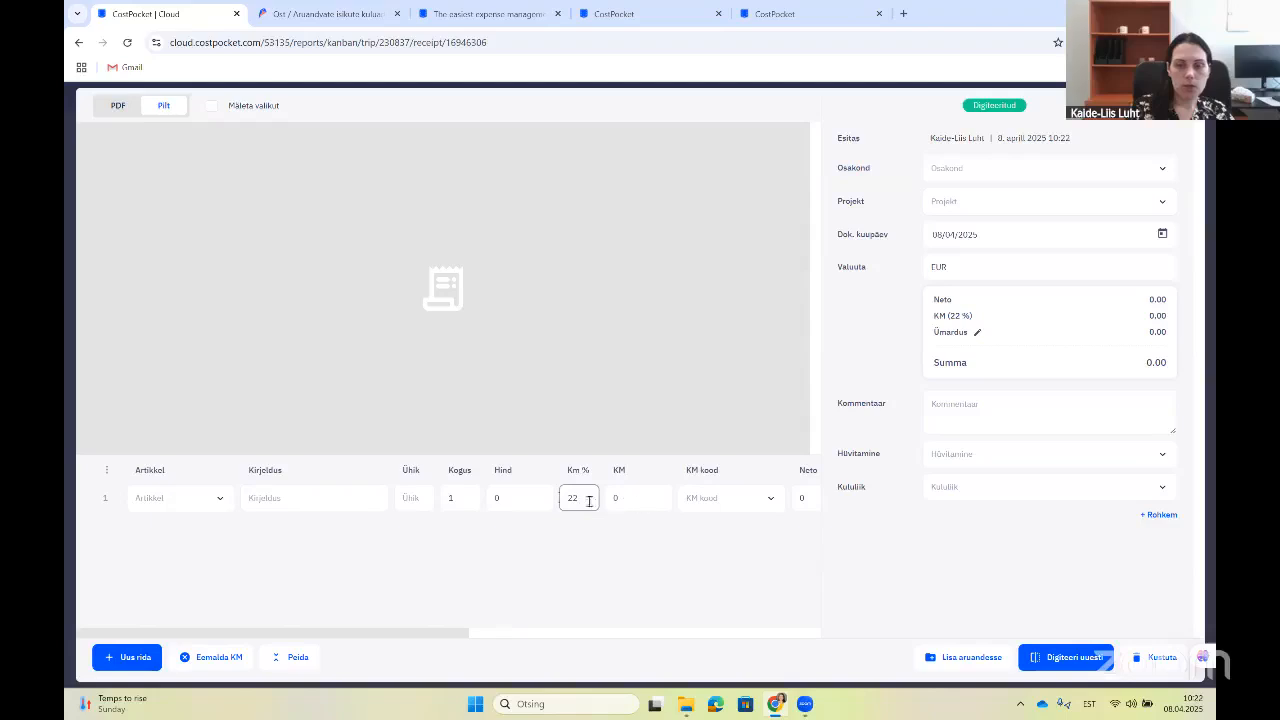
left_click(425, 495)
type("1")
left_click(497, 497)
type("100")
left_click(580, 583)
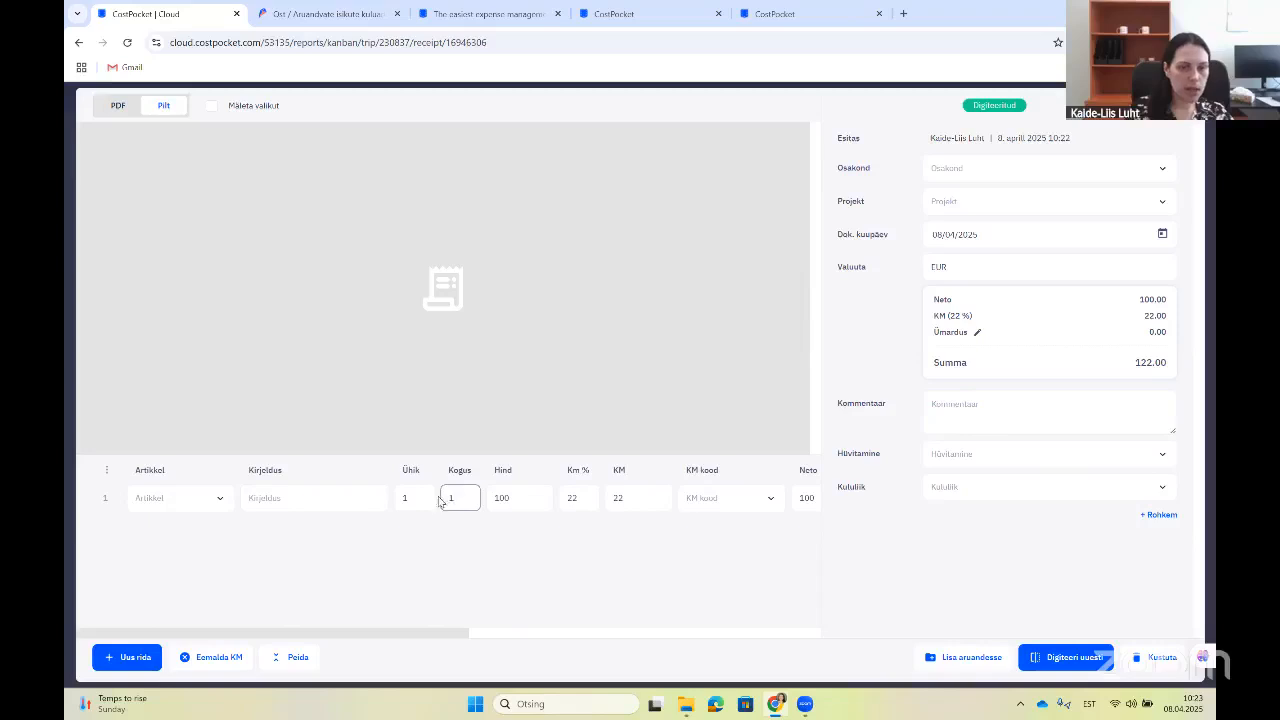
double_click(517, 496)
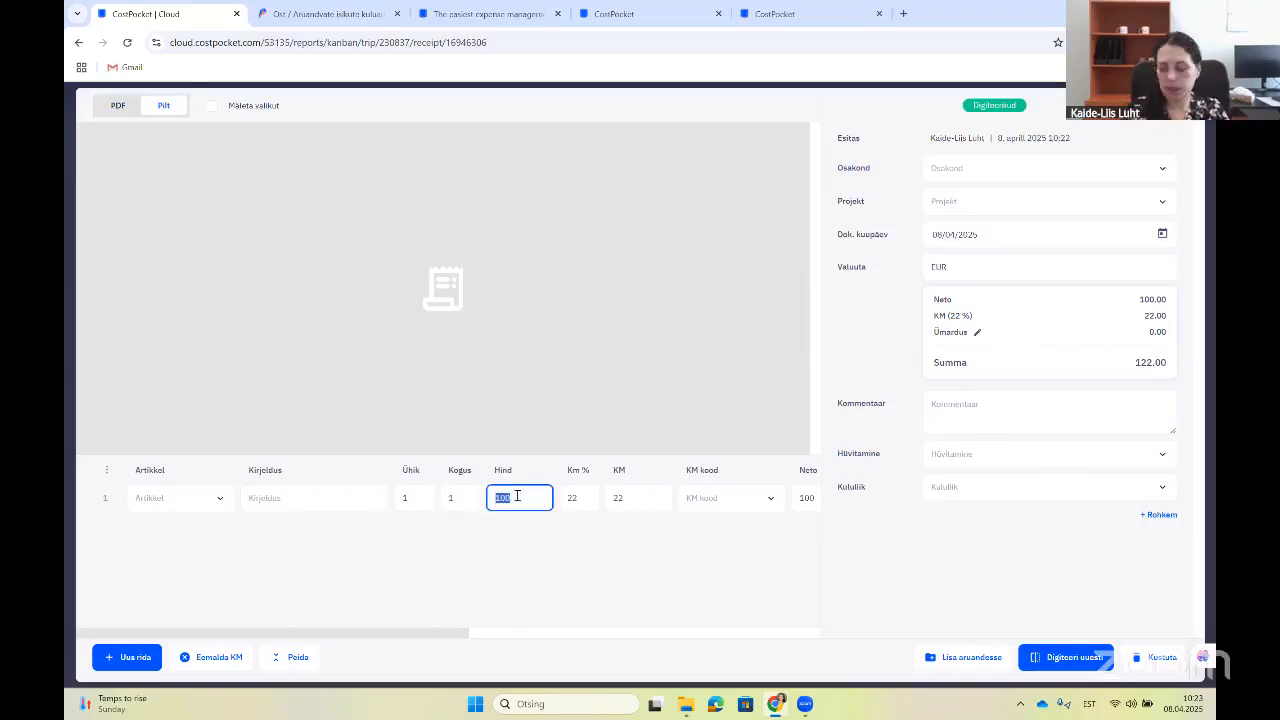
type("100")
left_click(545, 551)
Step: Change the line's unit value to 0,33, then switch to the costpocket.com tab
left_click(412, 497)
double_click(410, 497)
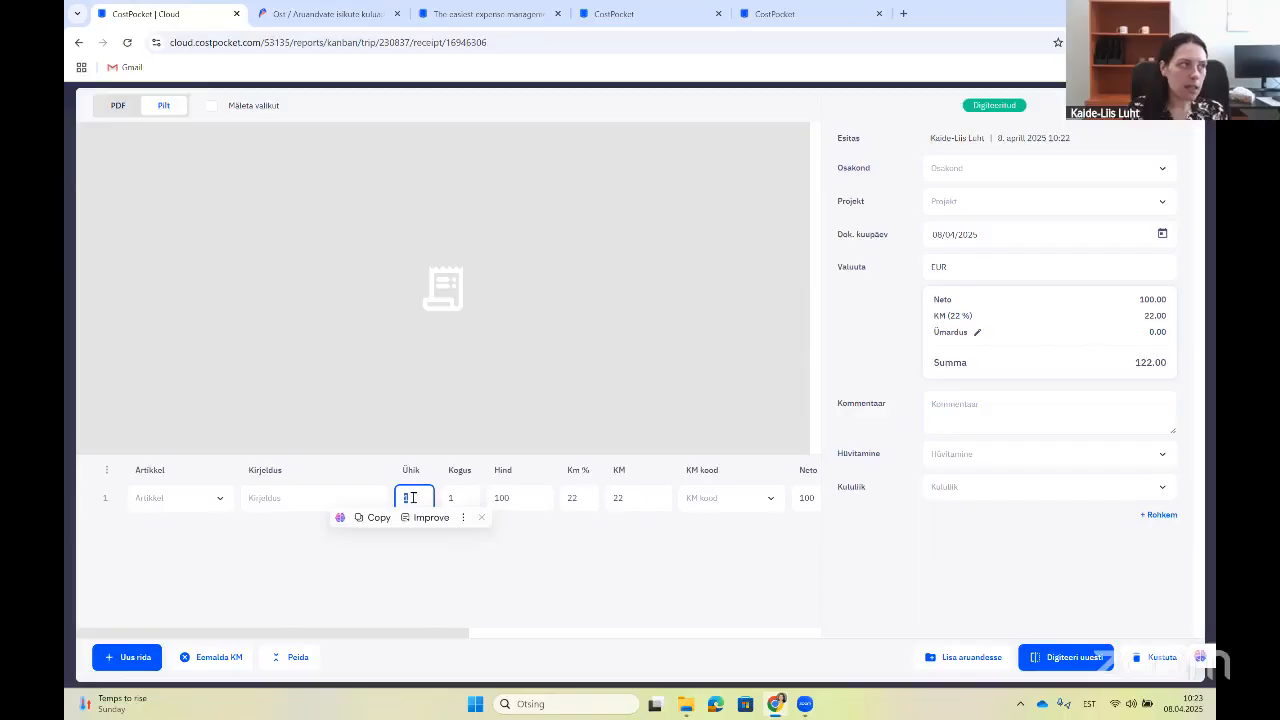
type("0,33")
left_click(510, 551)
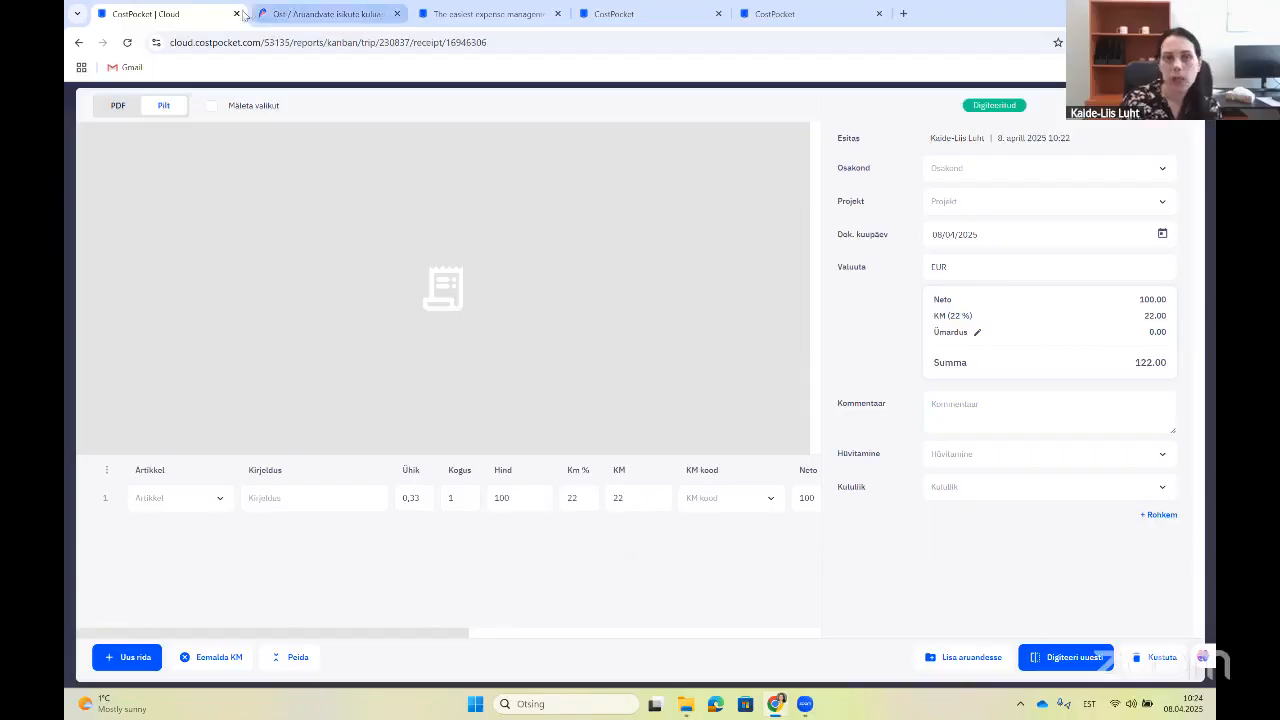
left_click(490, 14)
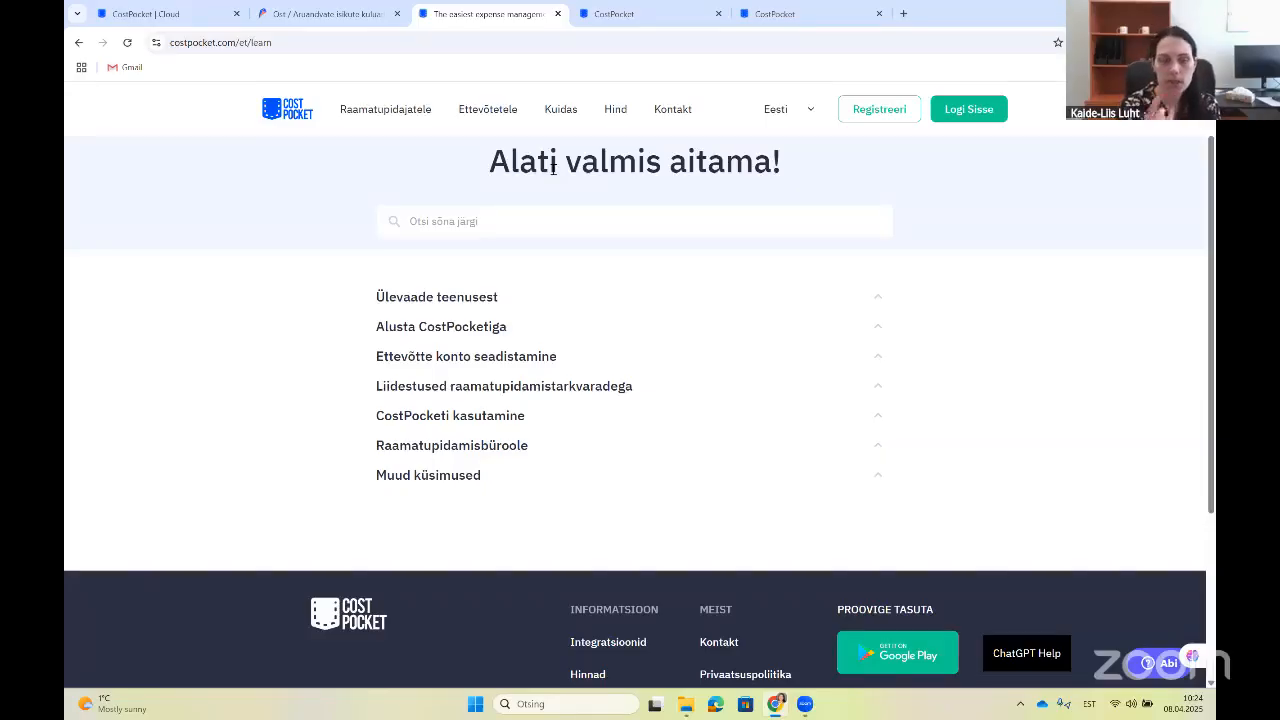
Step: Open the Hind page and scroll through the Tasuta, Robo, Täpsus and Tšekipõhine plans
left_click(616, 118)
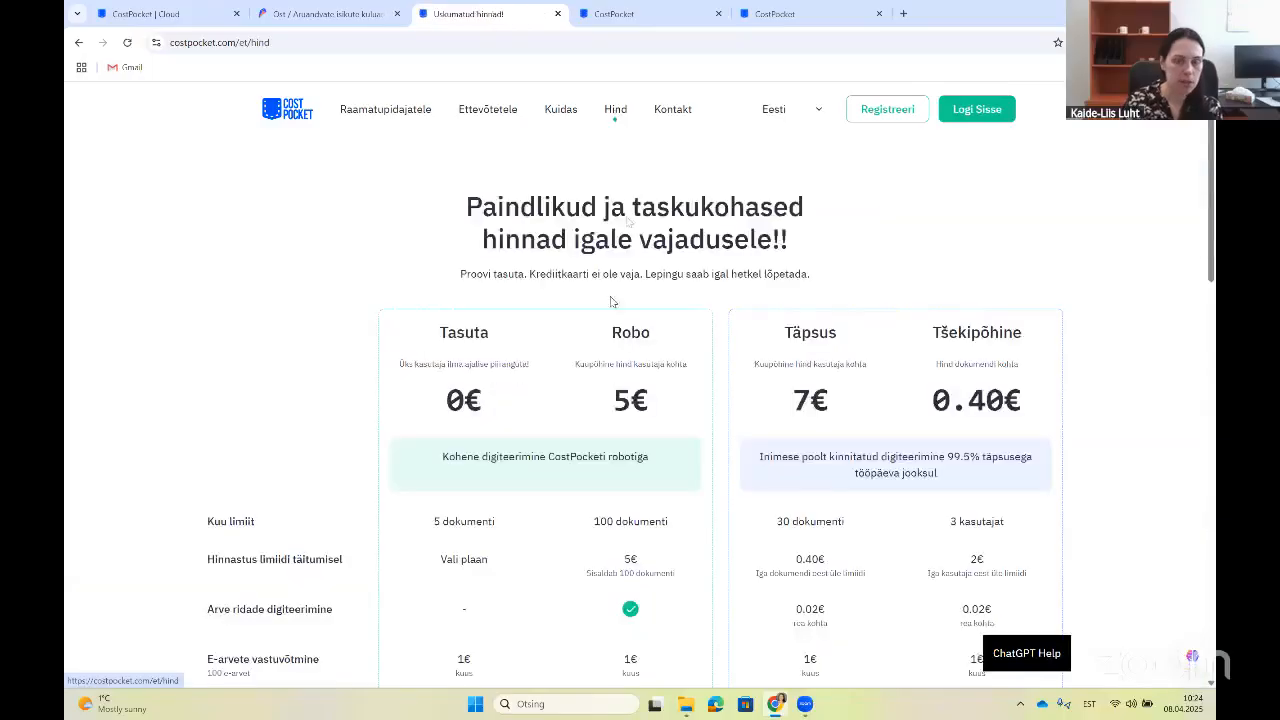
scroll(578, 430, "down", 1)
scroll(577, 432, "down", 1)
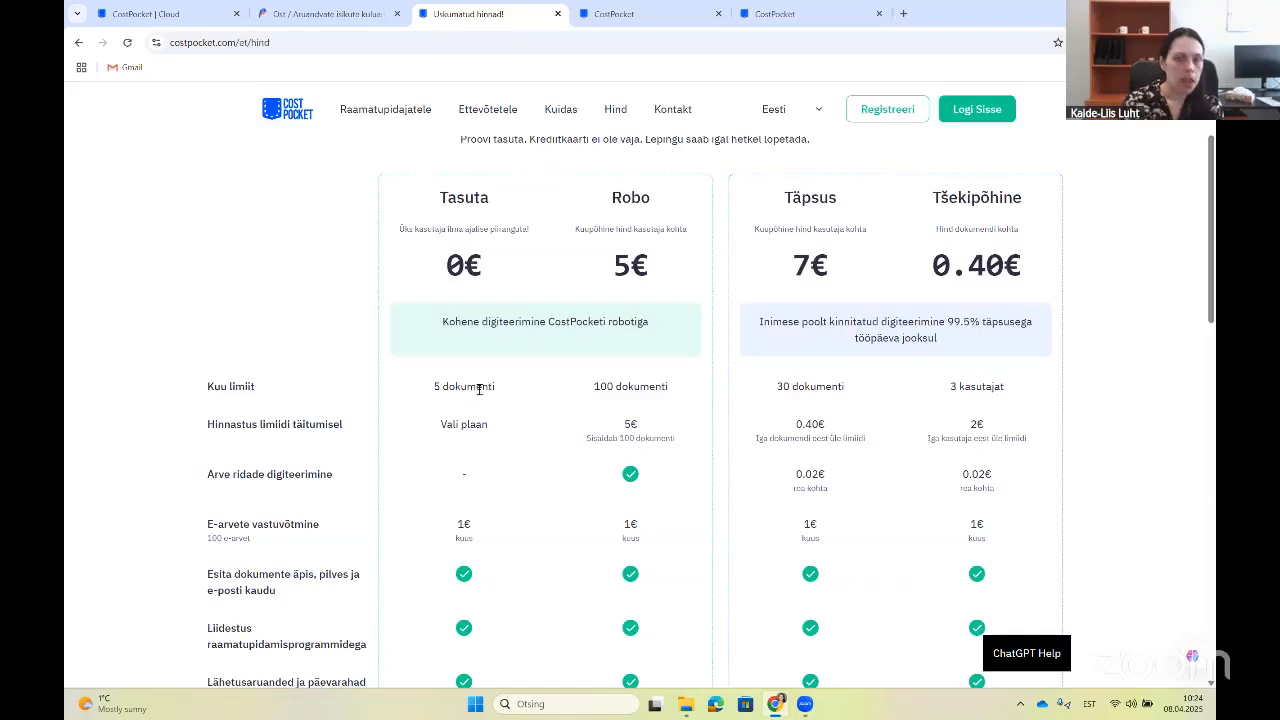
scroll(475, 390, "down", 3)
scroll(479, 390, "down", 3)
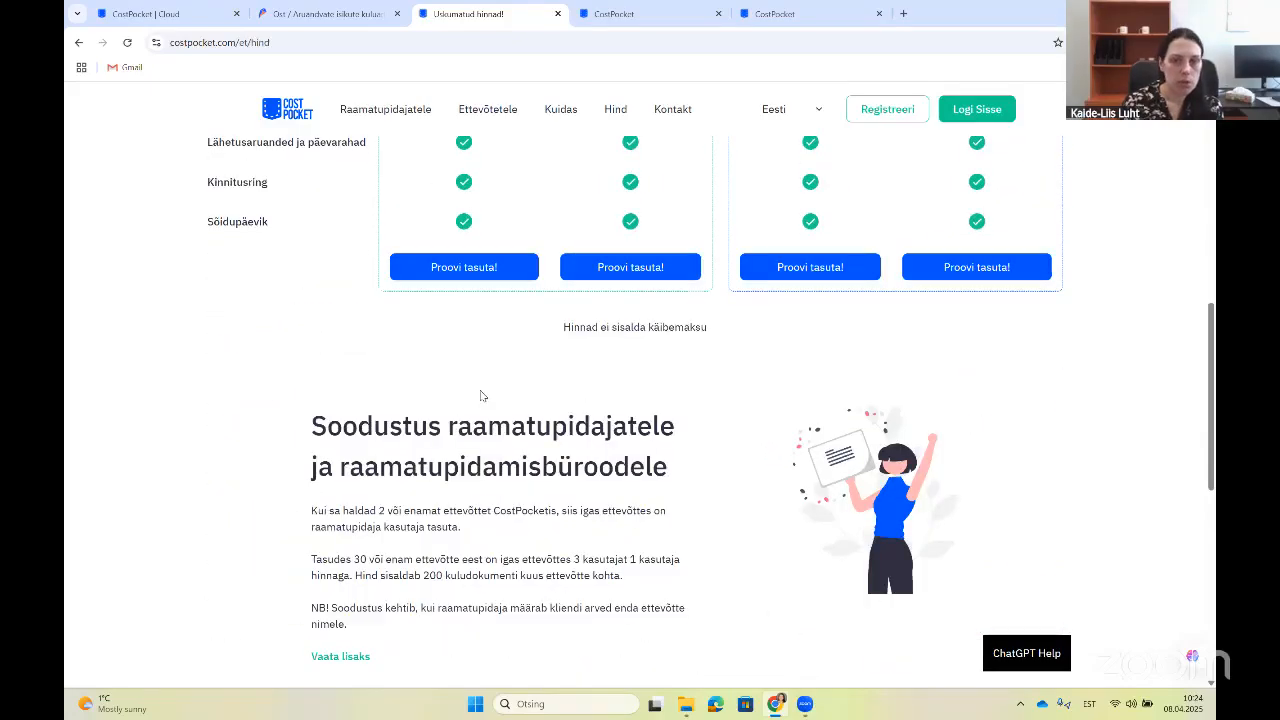
scroll(479, 393, "up", 5)
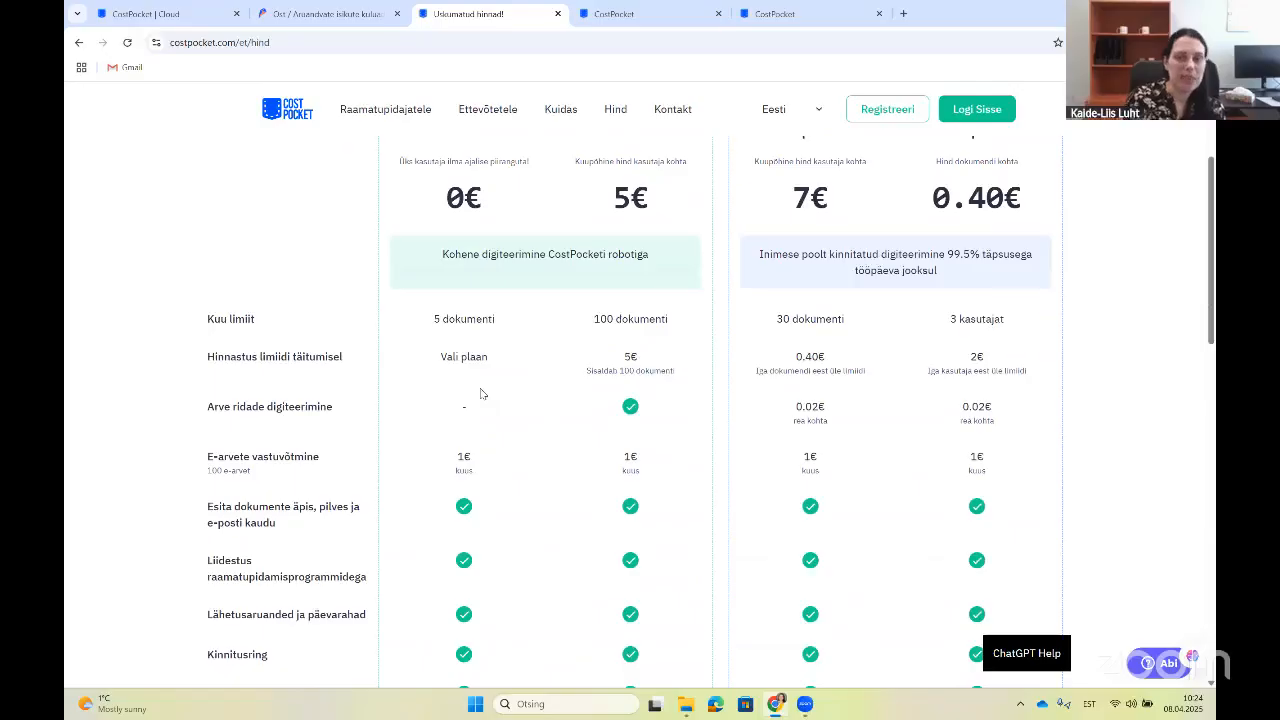